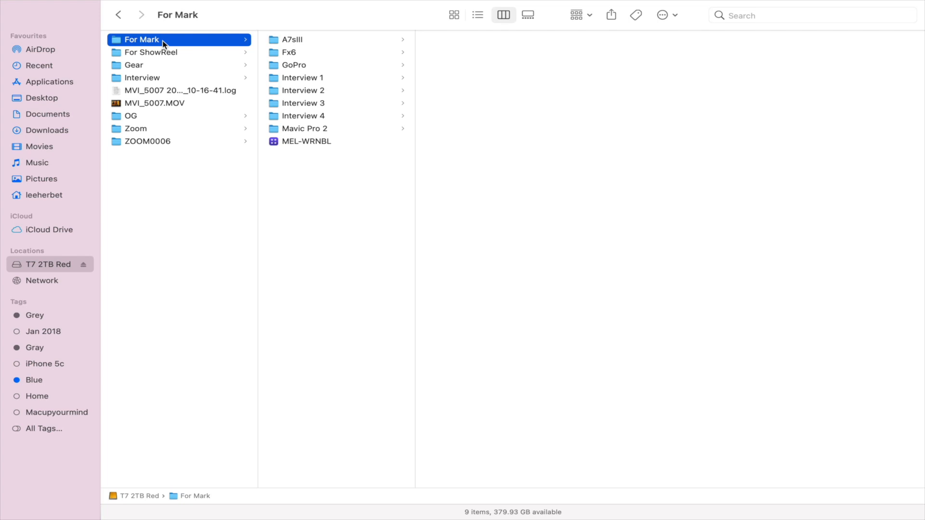
Step: Browse the camera and interview folders inside For Mark on the T7 2TB Red drive
click(304, 39)
click(298, 55)
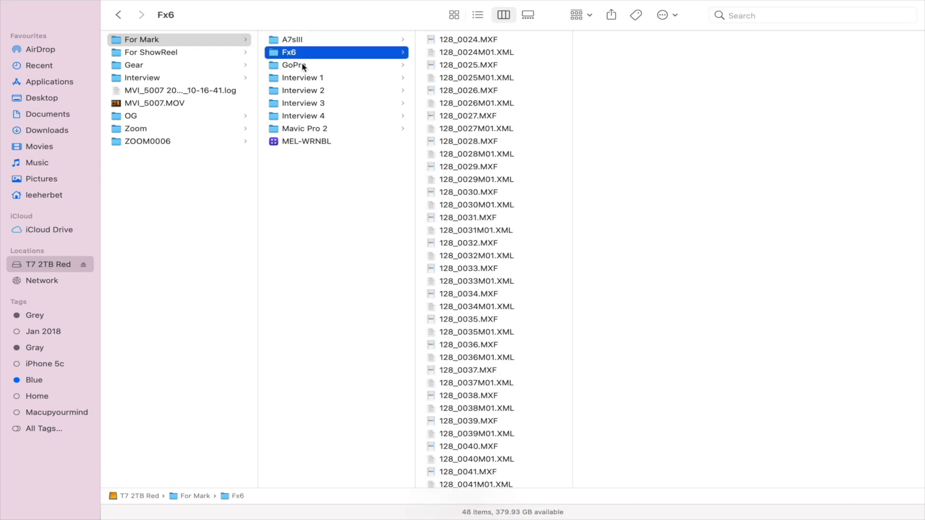
click(303, 65)
click(325, 80)
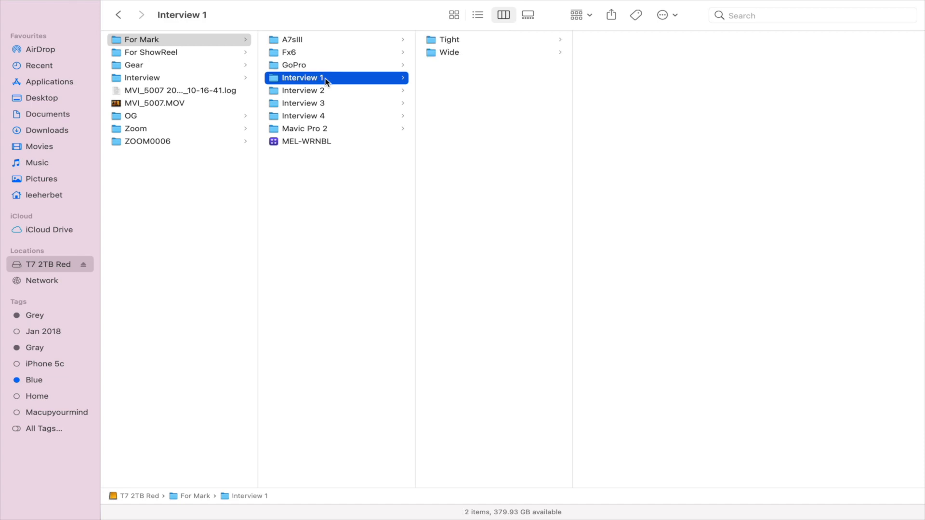
click(324, 94)
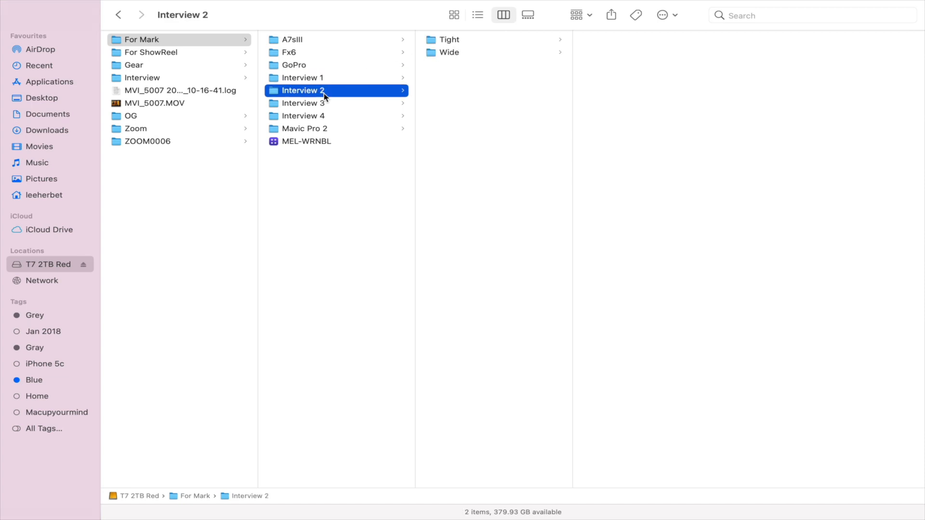
click(453, 54)
click(447, 42)
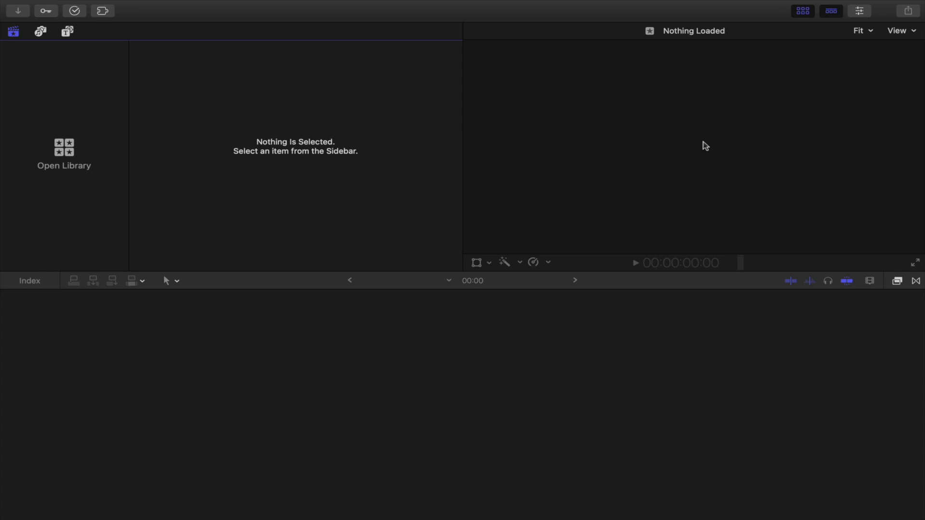
Step: Show and hide the inspector
key(super+4)
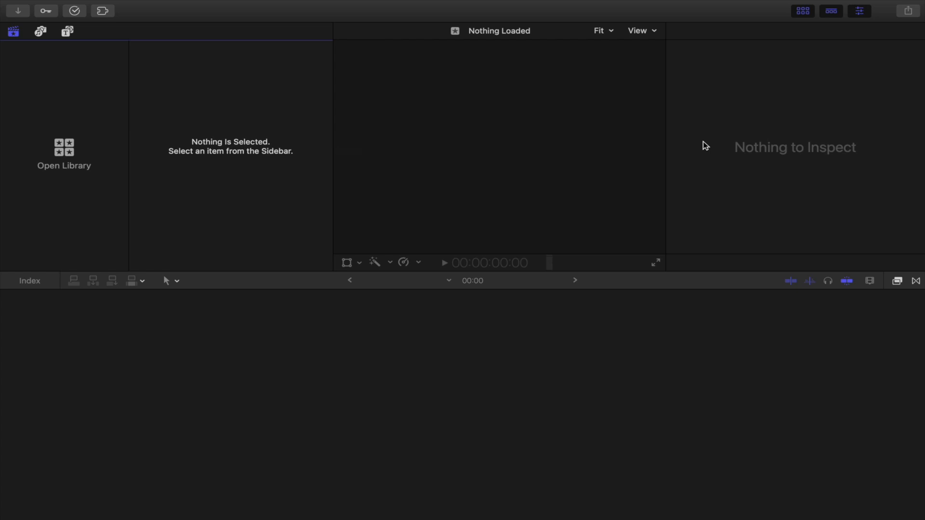
key(super+4)
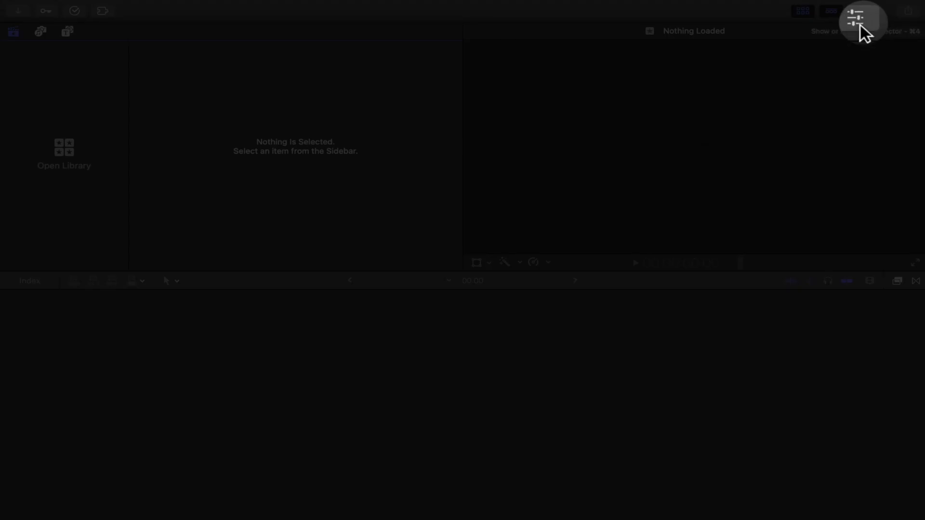
click(861, 15)
click(863, 14)
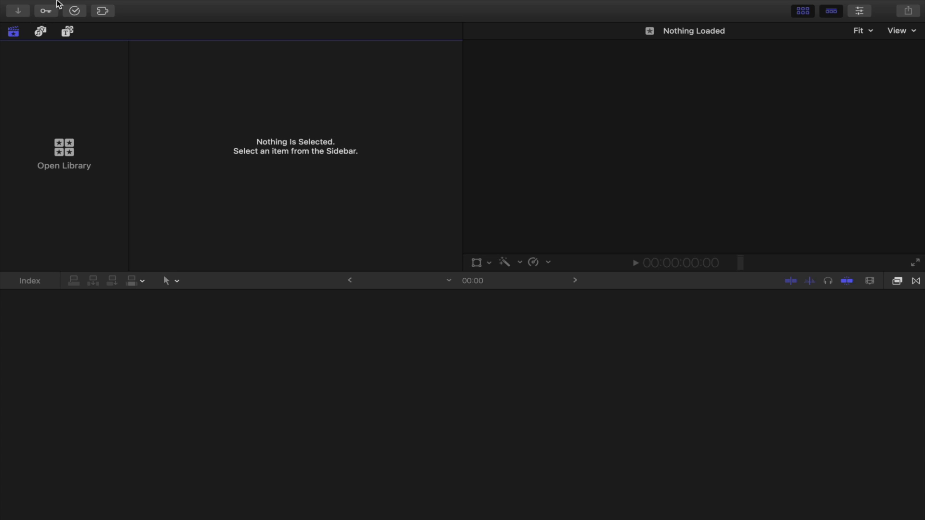
Step: Create a new library named ACS Demo saved in the Movies folder
mouse_move(57, 4)
click(109, 7)
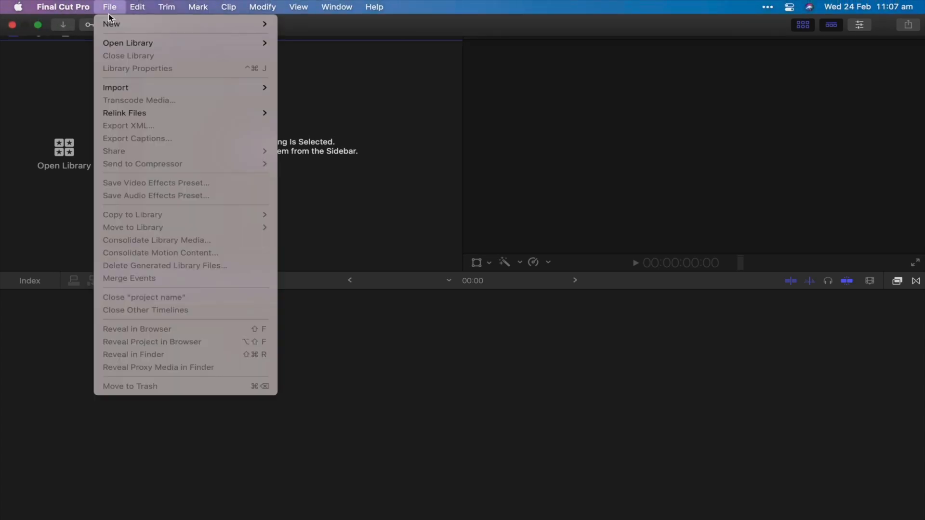
mouse_move(111, 23)
click(308, 50)
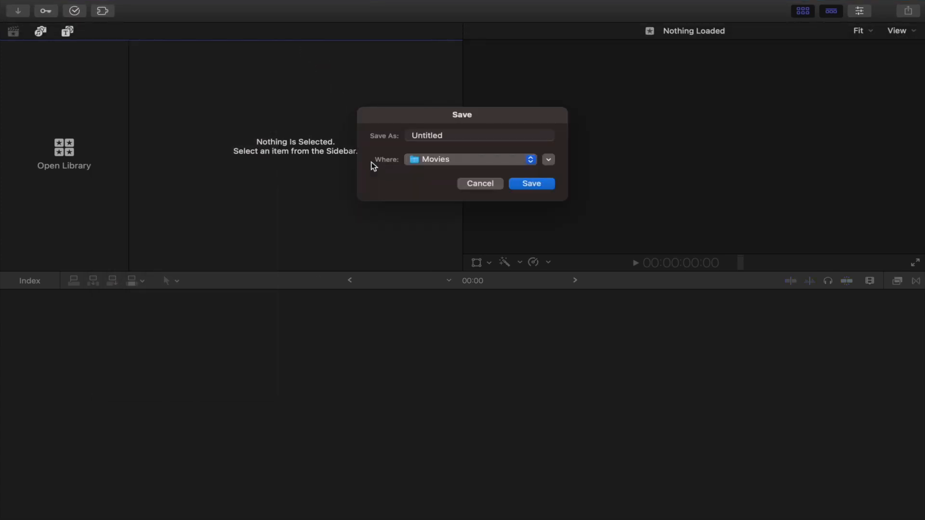
double_click(434, 135)
text(ACS Demo)
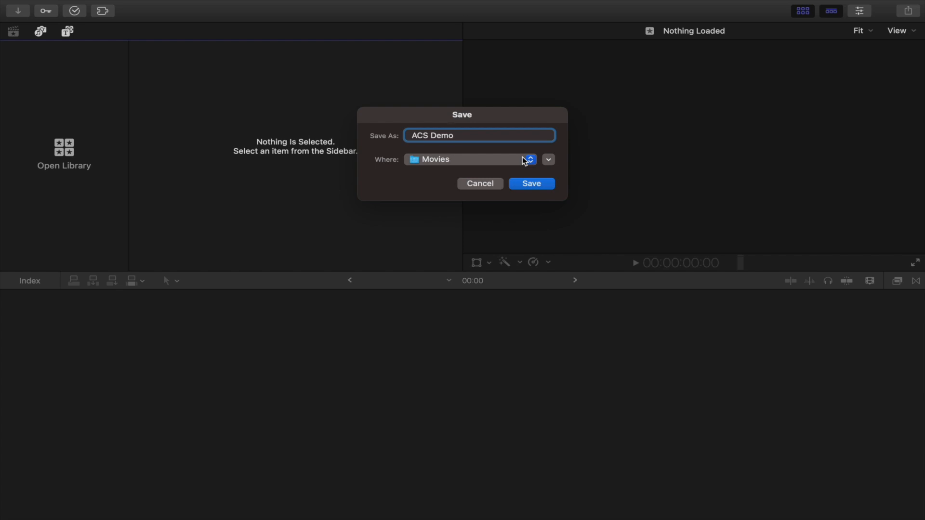
key(Return)
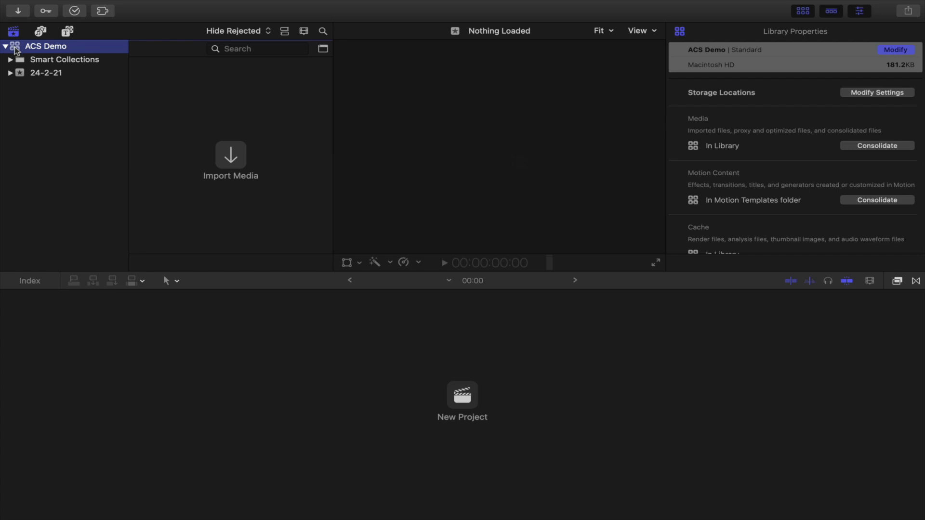
Step: Rename the library's default event to ACS Demo Event
click(47, 75)
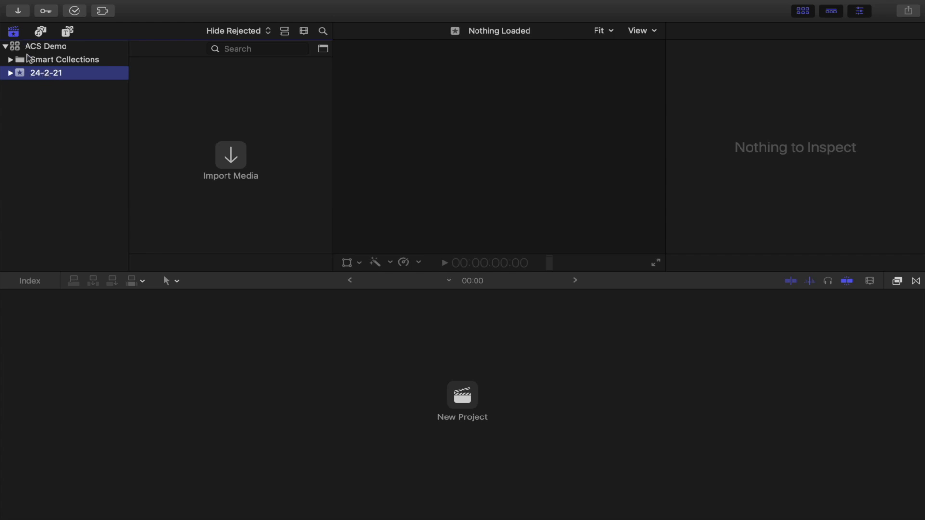
click(50, 72)
text(ACS )
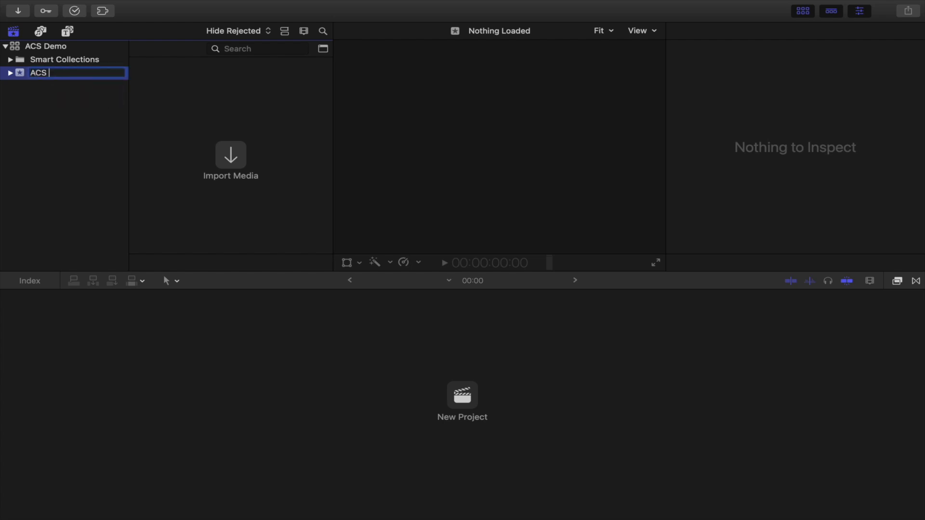
text(Demo Event)
key(Return)
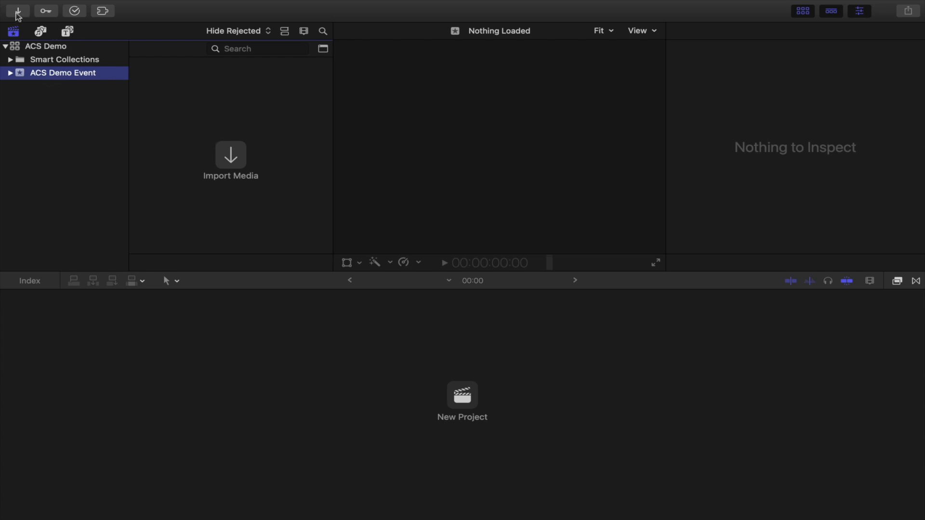
Step: Open the media import window and select the For ShowReel folder on the T7 2TB Red drive
click(236, 164)
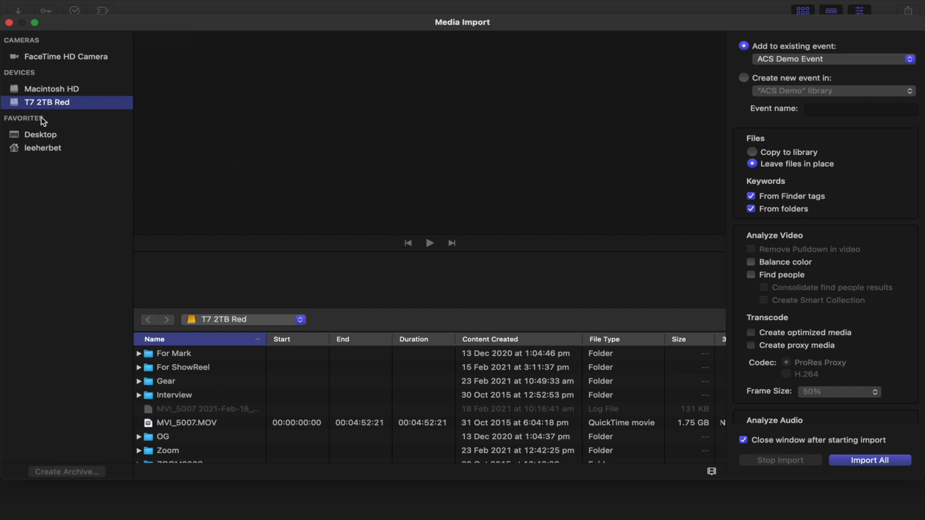
click(191, 368)
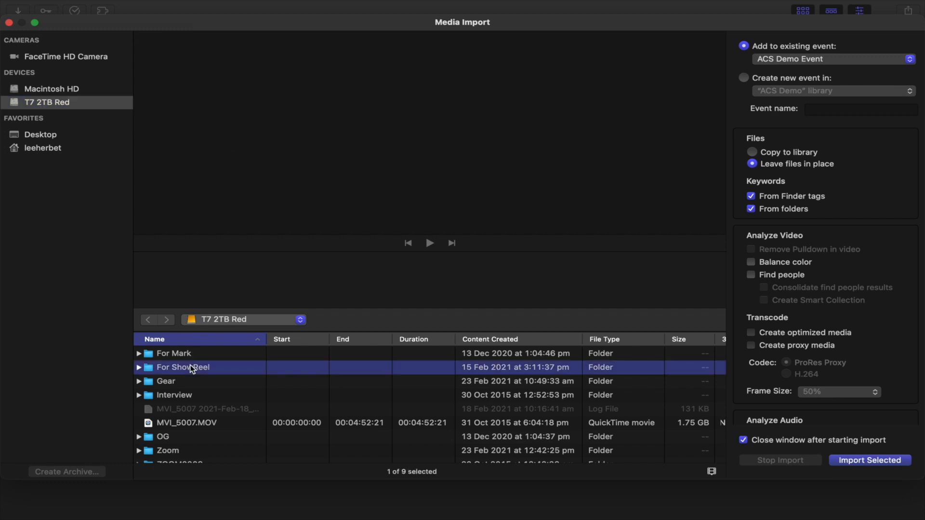
click(139, 368)
click(198, 381)
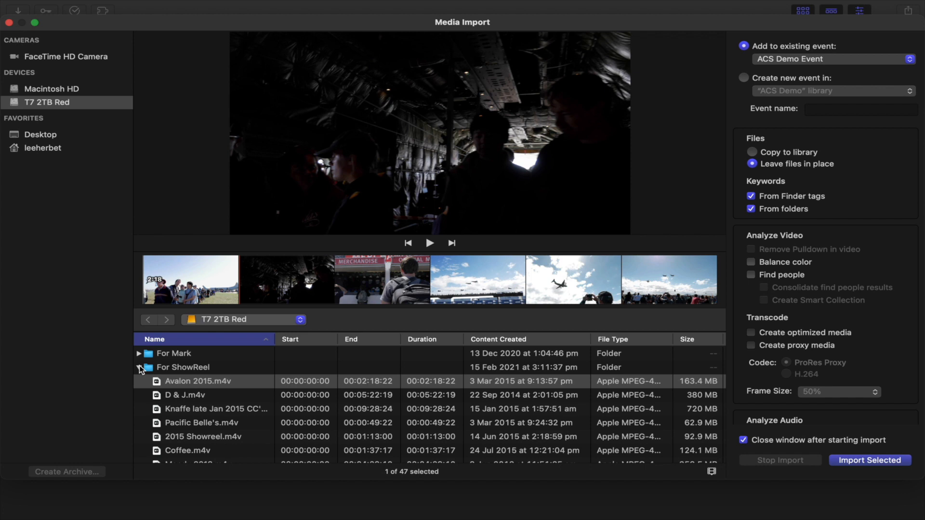
double_click(187, 368)
click(187, 368)
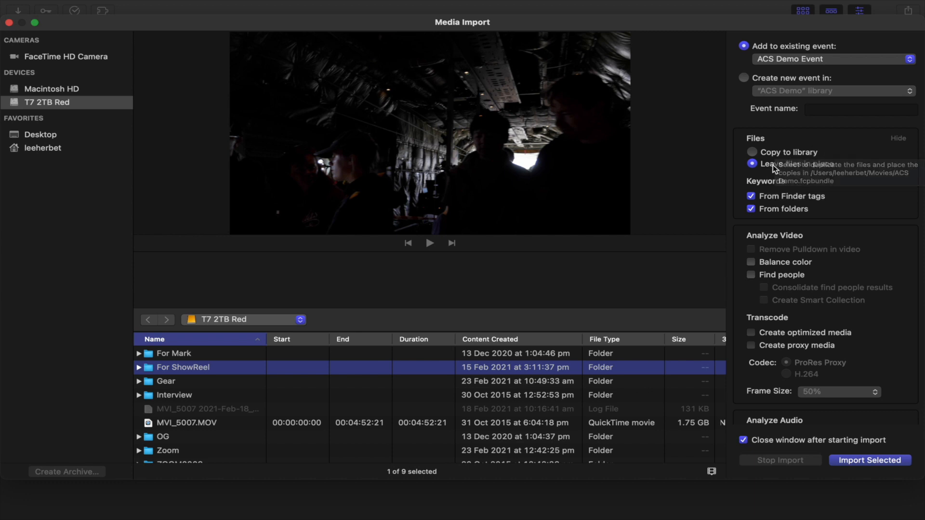
Step: Import the selected folder into ACS Demo Event, leaving files in place and continuing past unsupported files
click(752, 152)
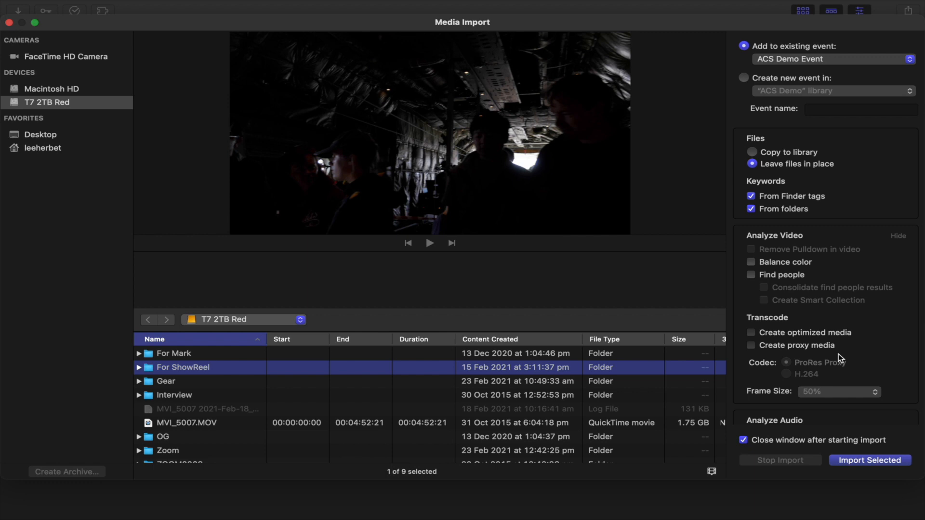
click(872, 461)
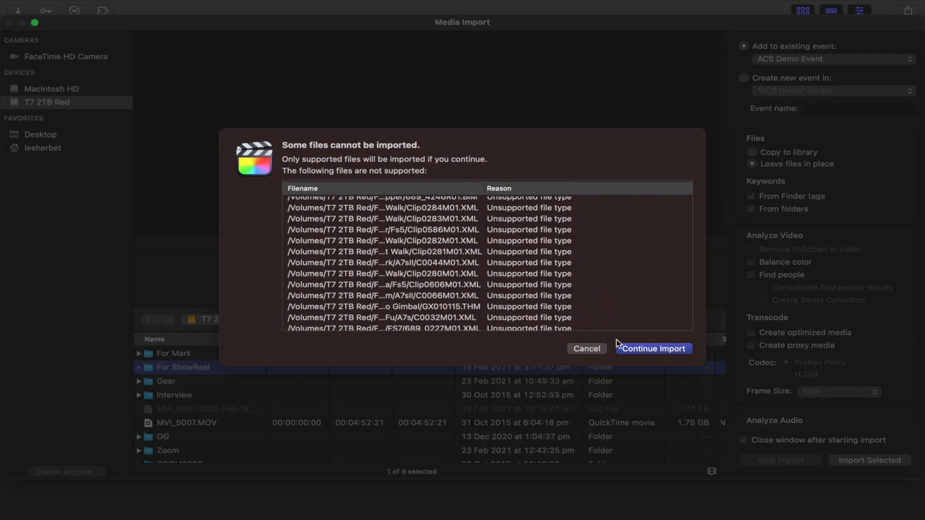
click(655, 348)
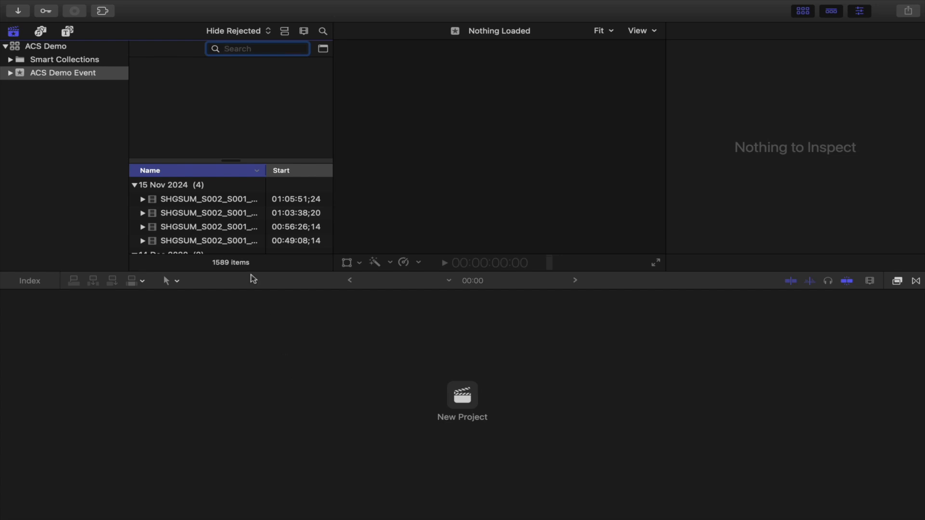
Step: Enlarge the browser by resizing the panes and hiding the inspector
drag(327, 270, 328, 333)
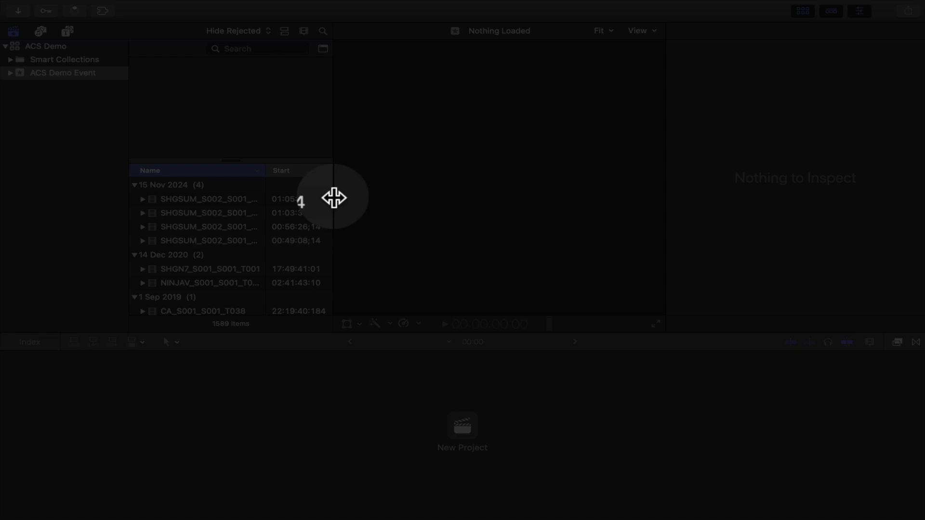
mouse_move(334, 198)
mouse_down()
mouse_move(387, 196)
mouse_move(338, 203)
mouse_up()
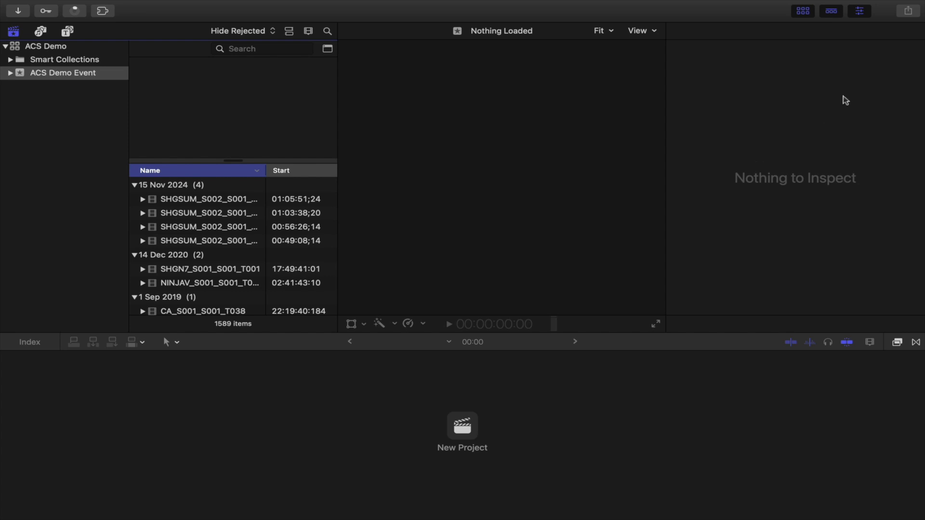
click(860, 15)
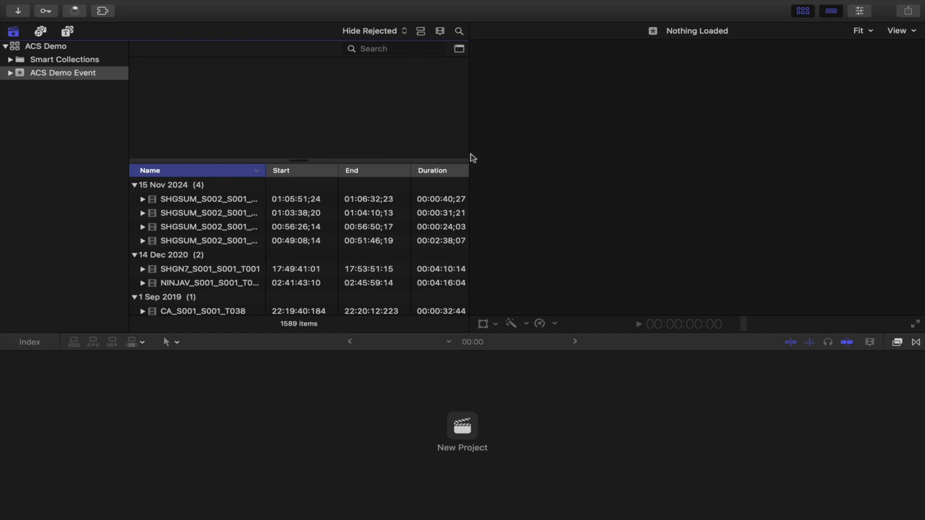
drag(470, 154, 520, 153)
Step: Skim through the imported clips in the browser, previewing each one in the viewer
click(212, 201)
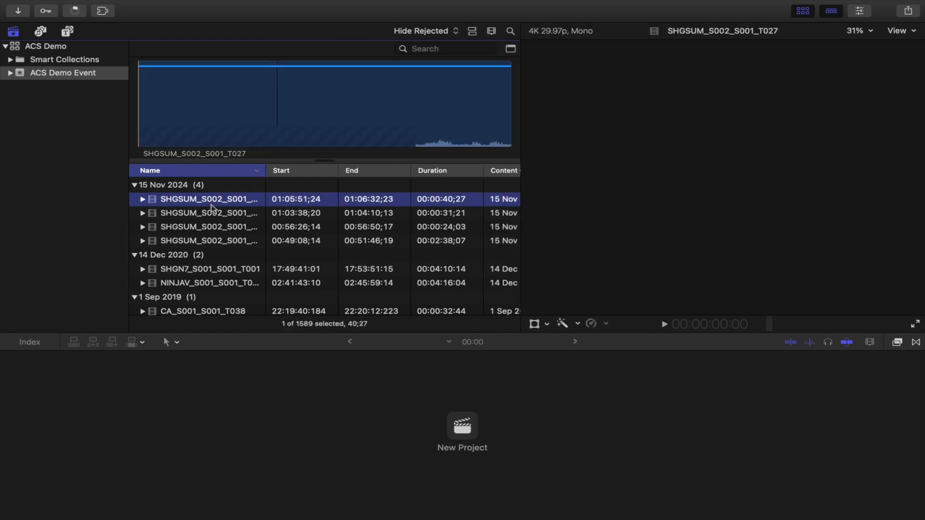
click(214, 228)
scroll(215, 268, down, 3)
click(188, 256)
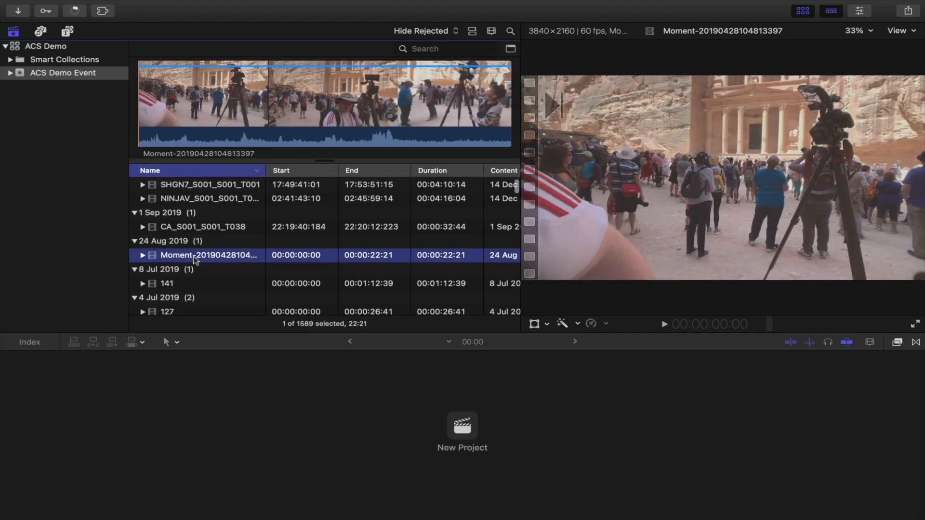
scroll(227, 278, down, 3)
scroll(227, 277, down, 3)
click(192, 264)
scroll(193, 264, down, 5)
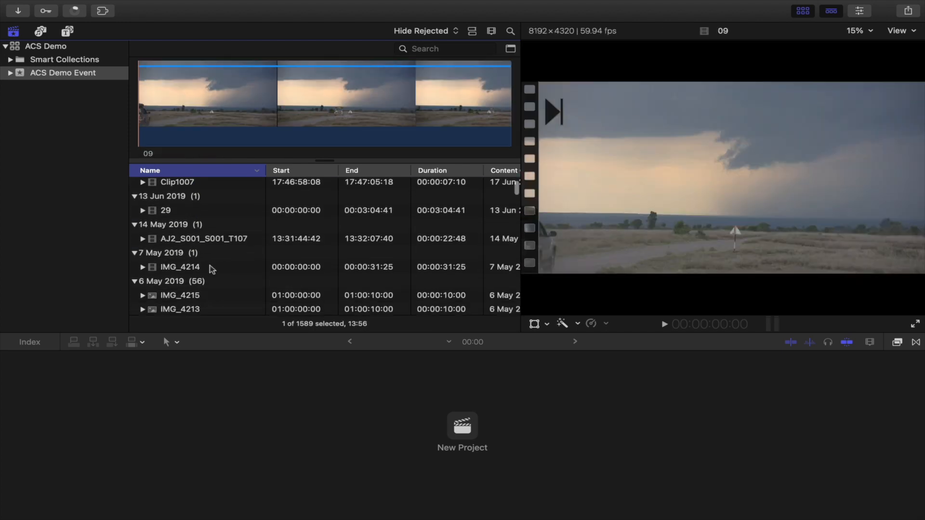
click(211, 267)
scroll(212, 268, down, 3)
scroll(211, 269, down, 3)
click(183, 248)
scroll(223, 264, down, 3)
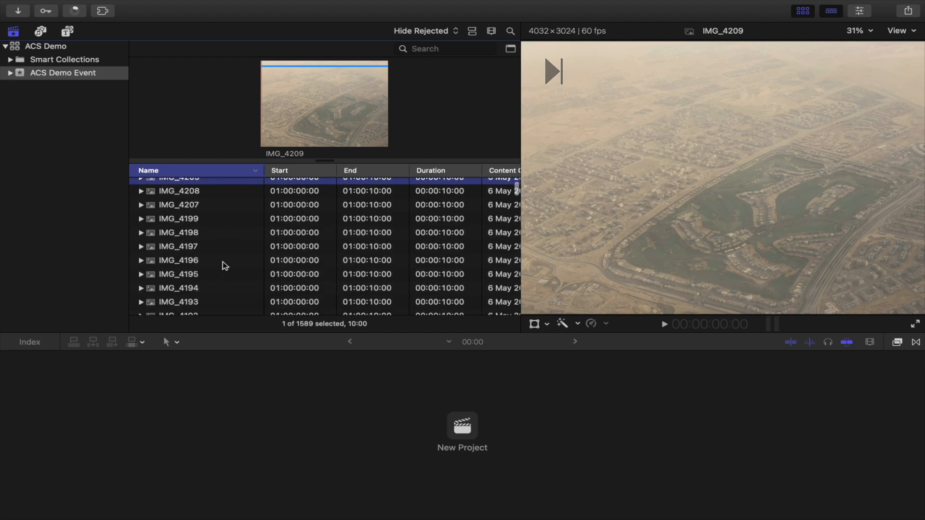
click(195, 247)
scroll(206, 264, down, 3)
click(198, 248)
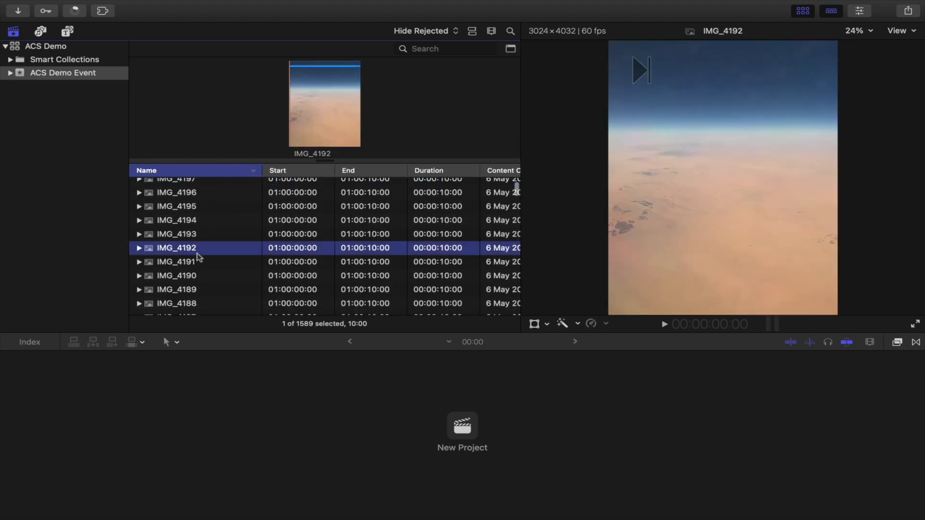
click(202, 264)
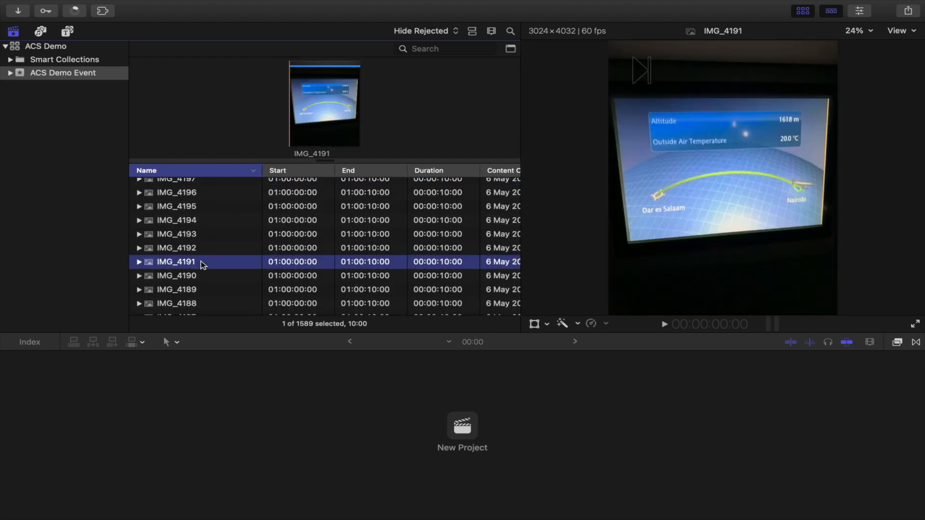
scroll(202, 264, down, 3)
click(182, 241)
click(197, 265)
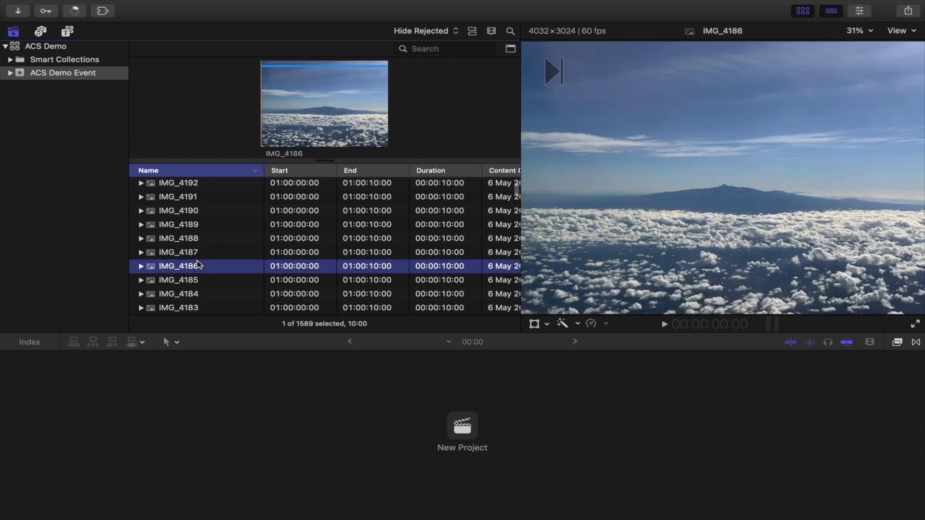
scroll(203, 265, down, 5)
click(205, 266)
scroll(207, 271, down, 3)
click(188, 250)
scroll(186, 248, down, 3)
click(186, 244)
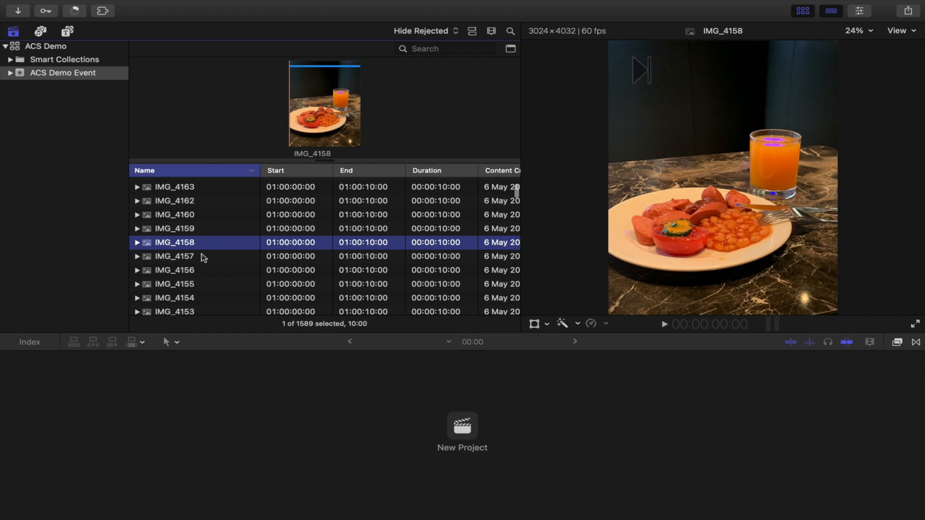
scroll(187, 246, down, 3)
click(192, 243)
scroll(202, 260, down, 3)
click(198, 227)
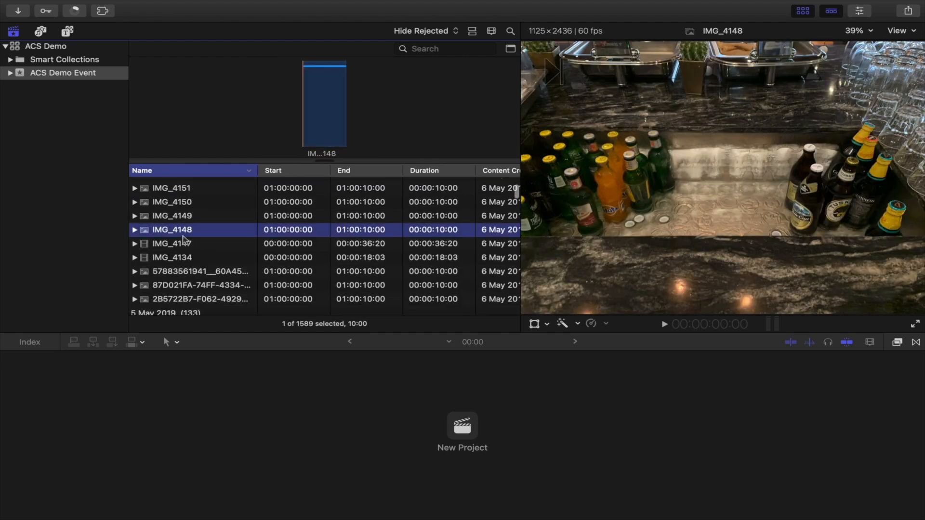
scroll(231, 220, down, 10)
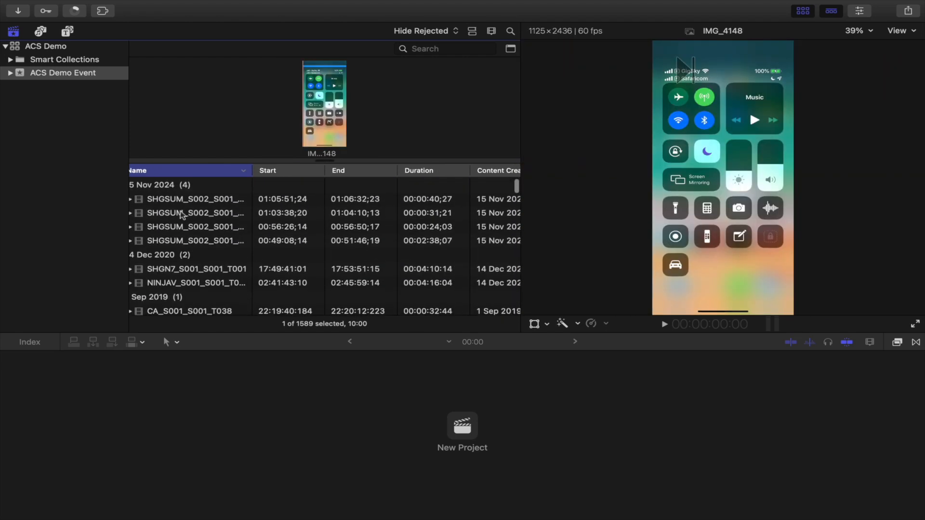
Step: Select the second SHGSUM_S002 clip and skim through its filmstrip to preview it
click(182, 213)
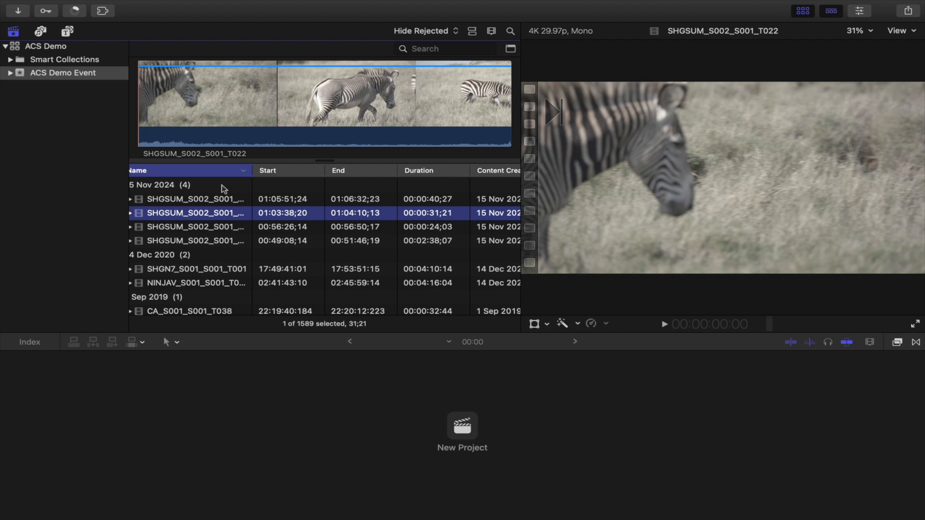
click(370, 134)
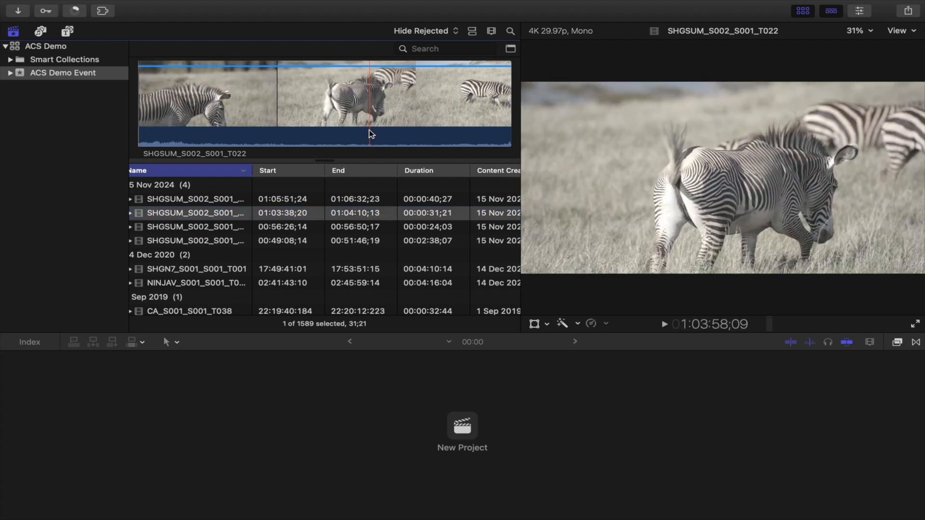
drag(369, 134, 441, 135)
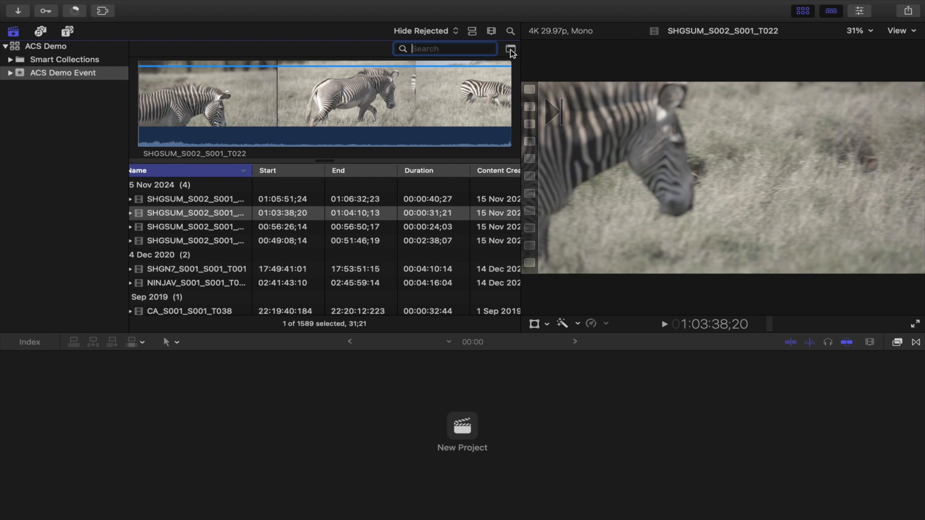
Step: Open the browser filter, disable the Text rule and add a Media Type rule set to Is Not Stills
click(511, 49)
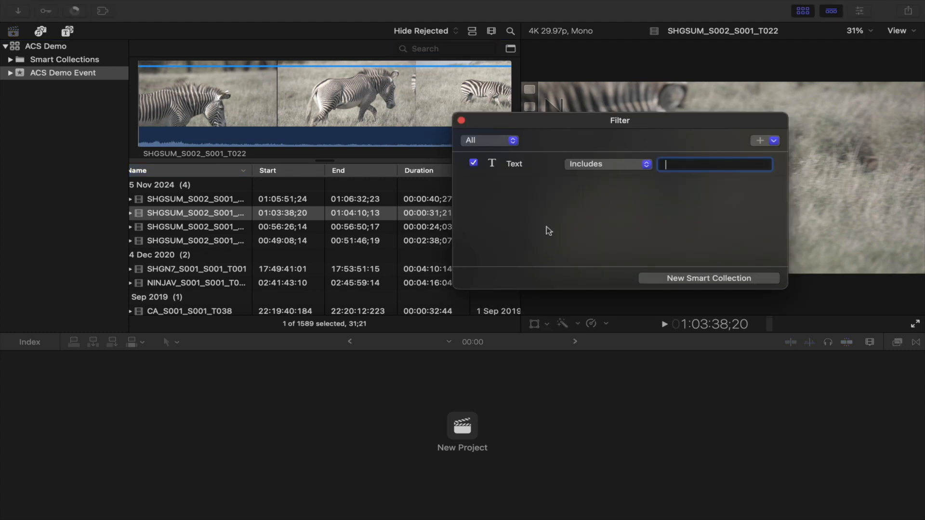
click(474, 163)
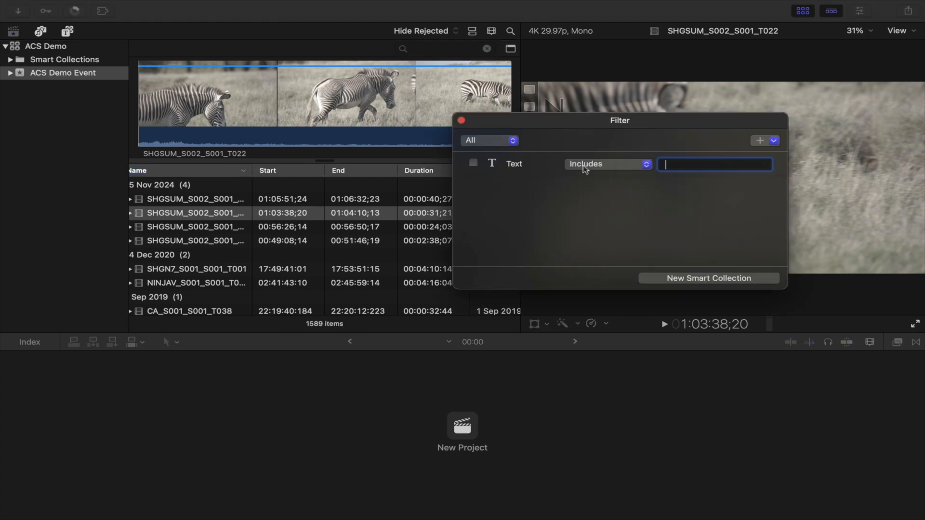
click(774, 141)
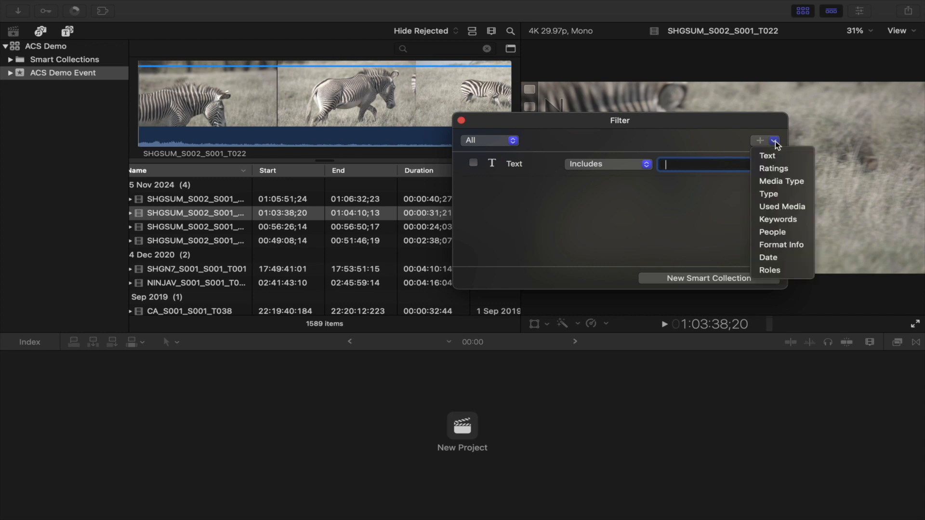
click(780, 181)
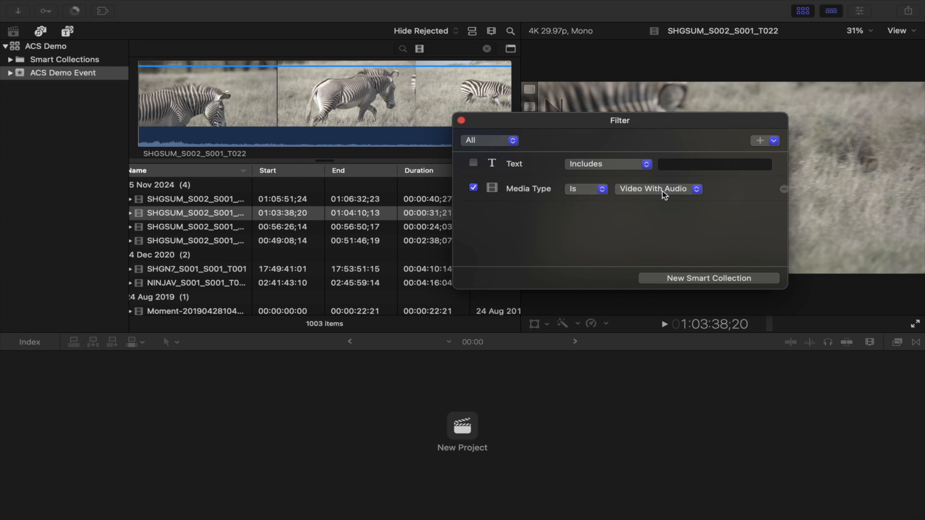
click(600, 189)
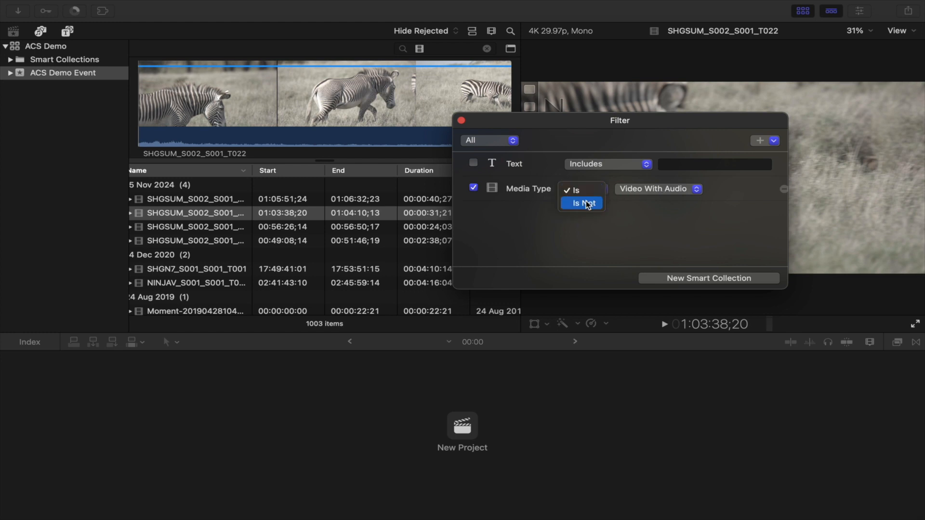
click(588, 203)
click(648, 189)
click(646, 224)
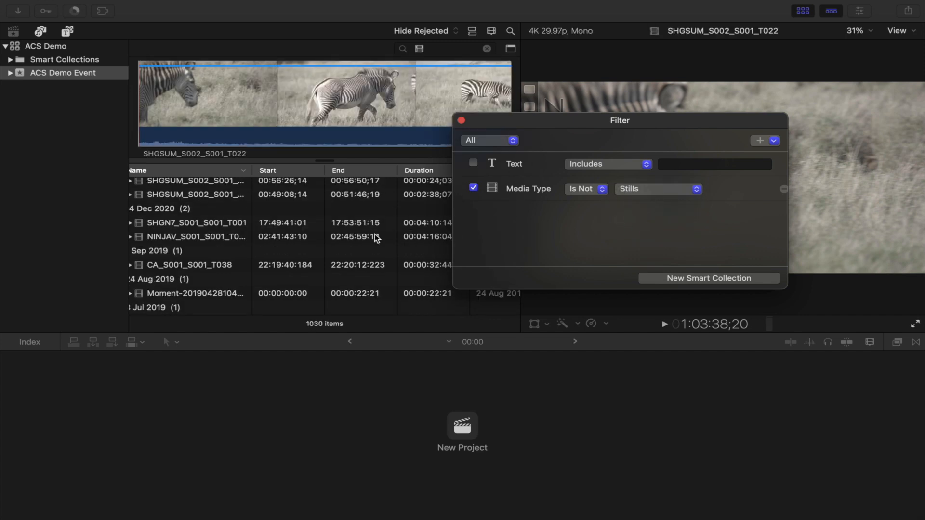
Step: Save the filter as a new smart collection named No Pics
scroll(303, 245, down, 15)
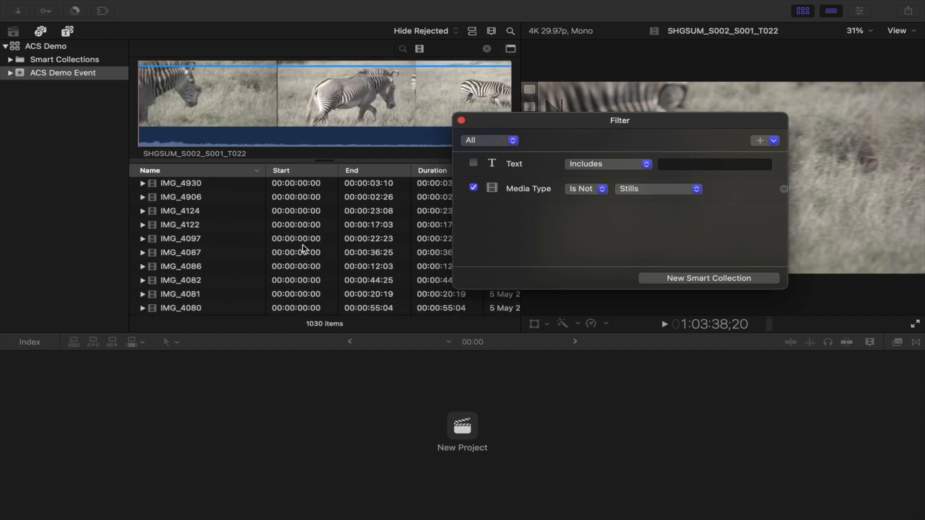
scroll(302, 245, up, 15)
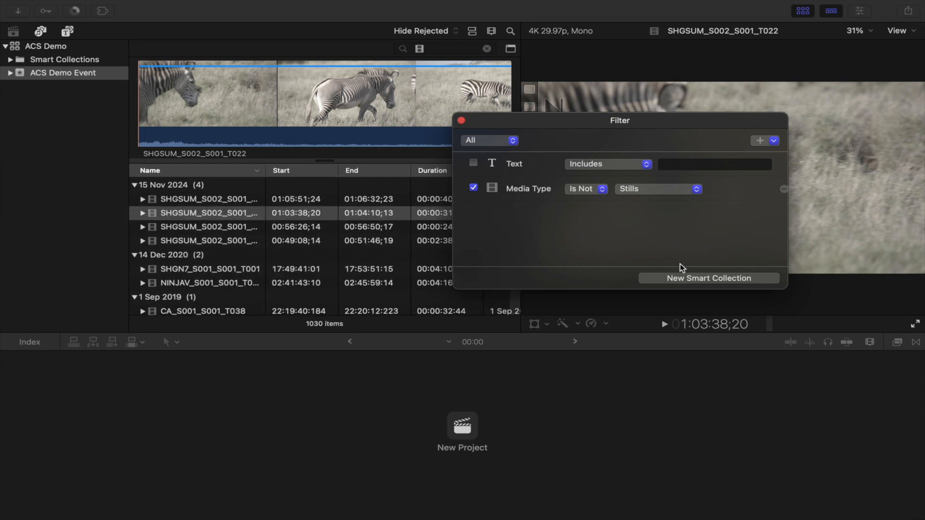
click(701, 282)
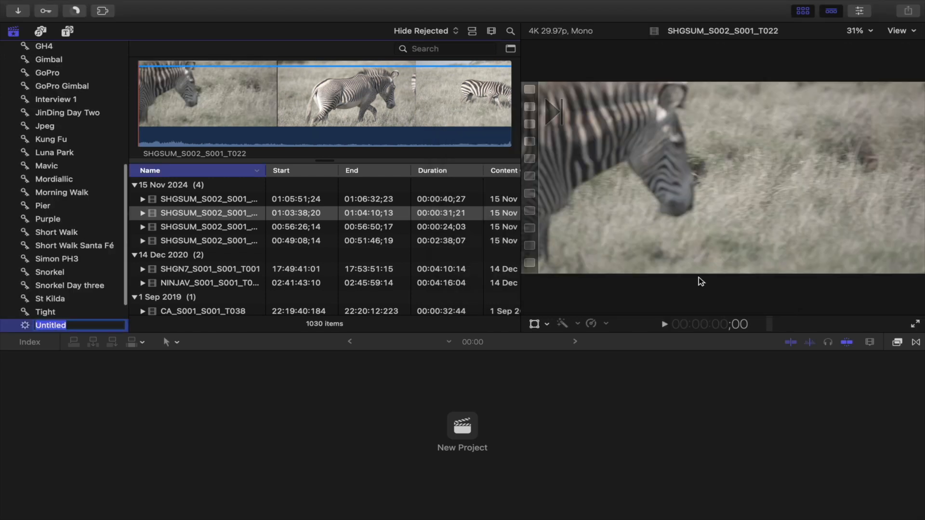
text(No )
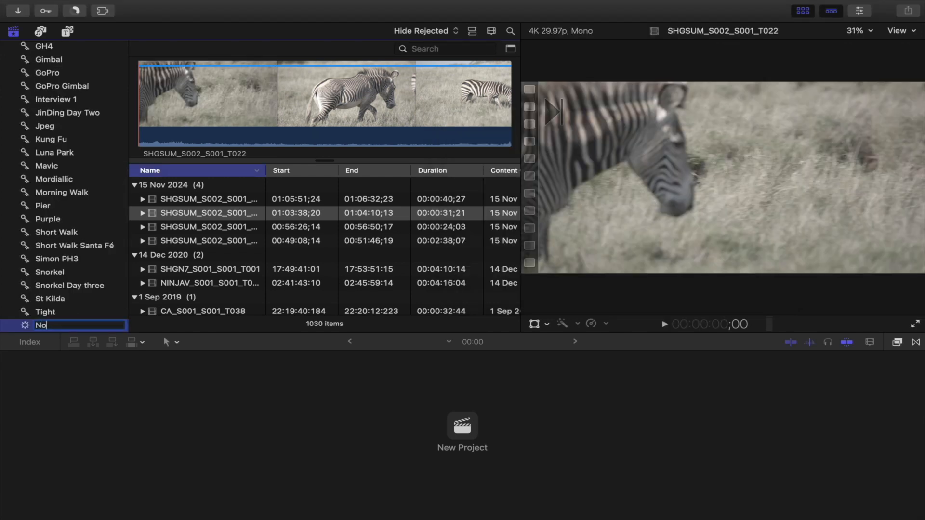
text(Pics)
key(Return)
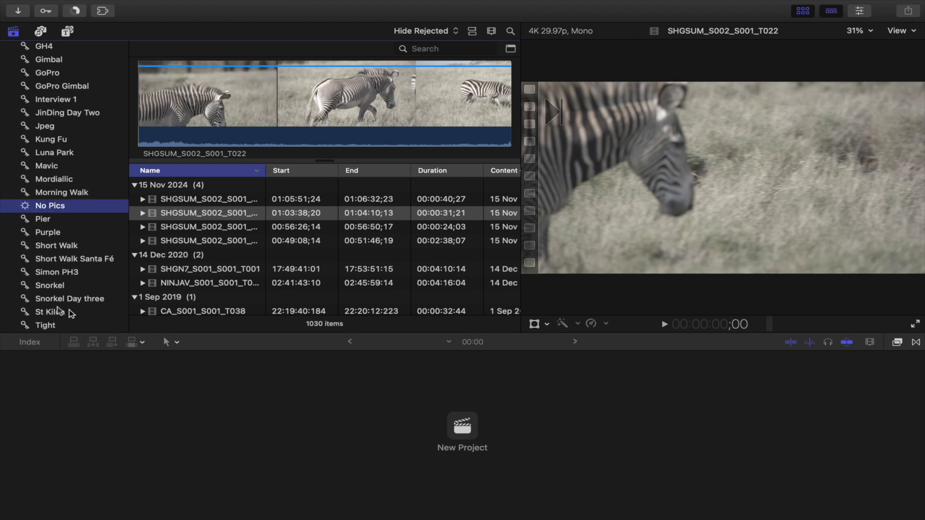
Step: Compare the Morning Walk and No Pics collections, then collapse and expand ACS Demo Event's collection list
click(62, 194)
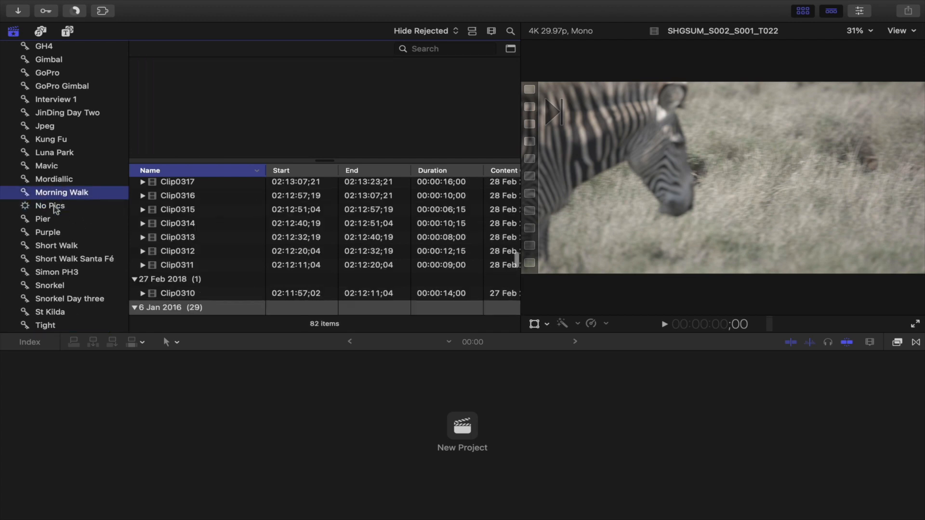
click(54, 207)
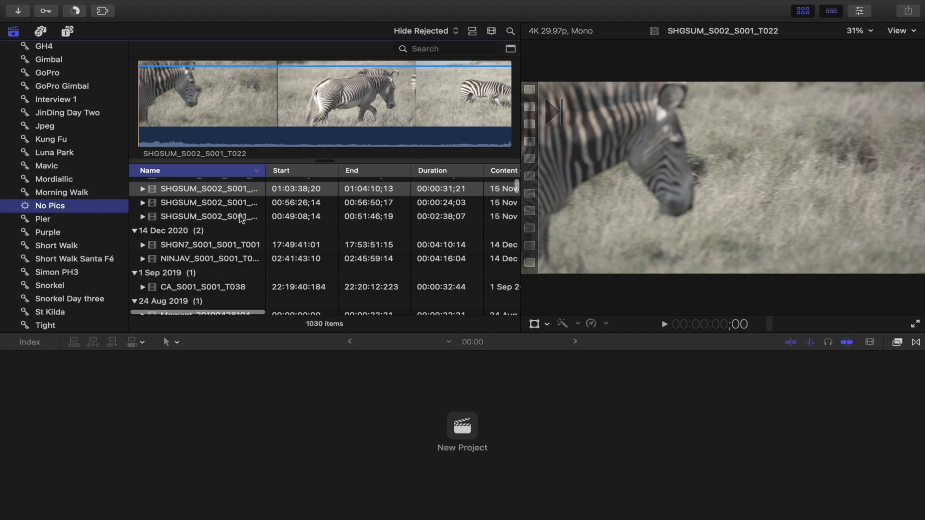
scroll(244, 219, up, 1)
scroll(83, 146, up, 10)
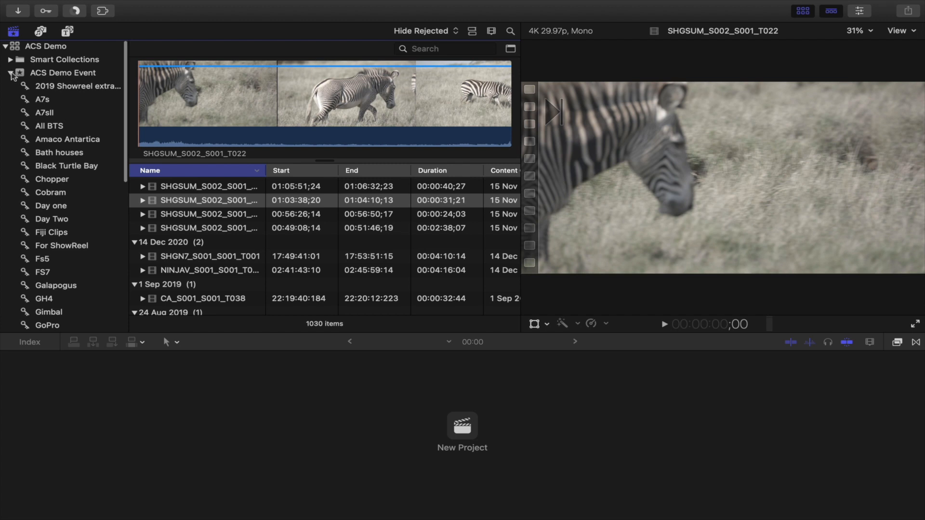
click(10, 74)
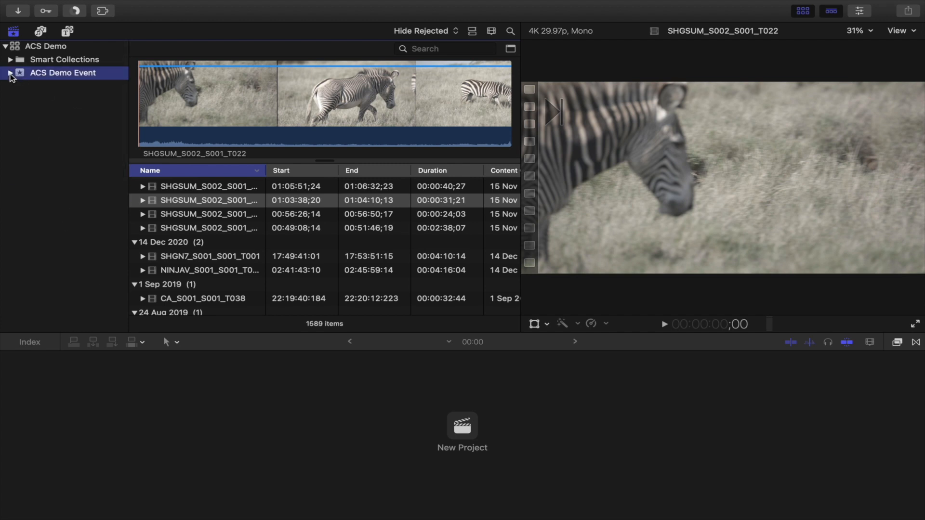
click(10, 74)
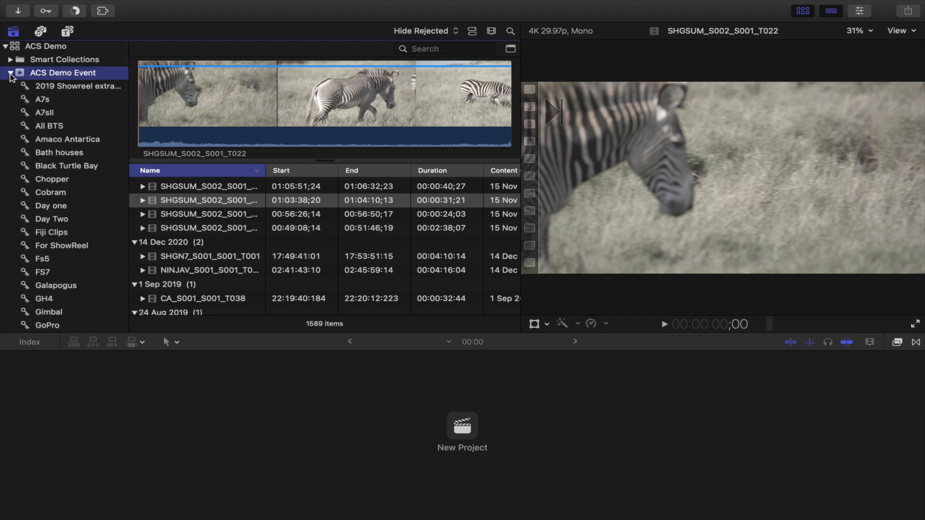
Step: Open the Wide keyword collection and preview its clip
scroll(91, 191, down, 10)
scroll(92, 191, down, 2)
scroll(91, 191, up, 3)
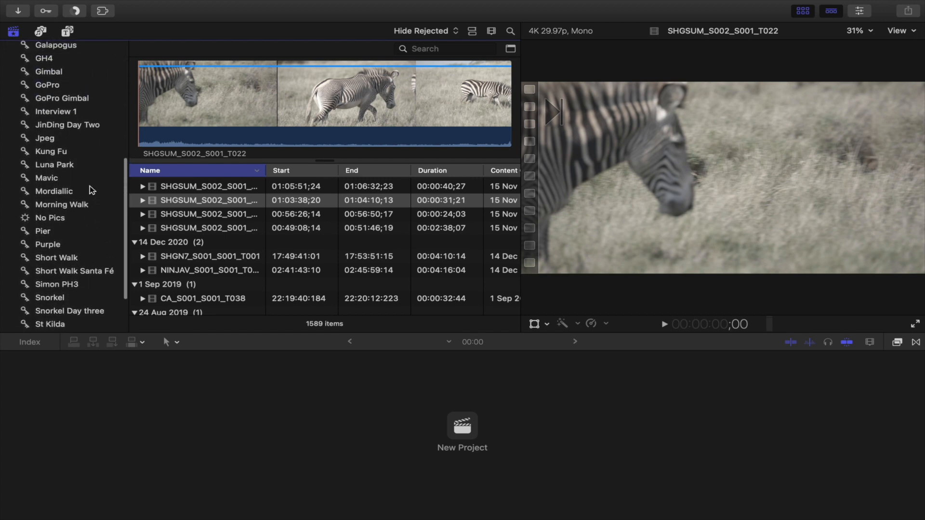
scroll(88, 176, down, 3)
scroll(87, 176, down, 1)
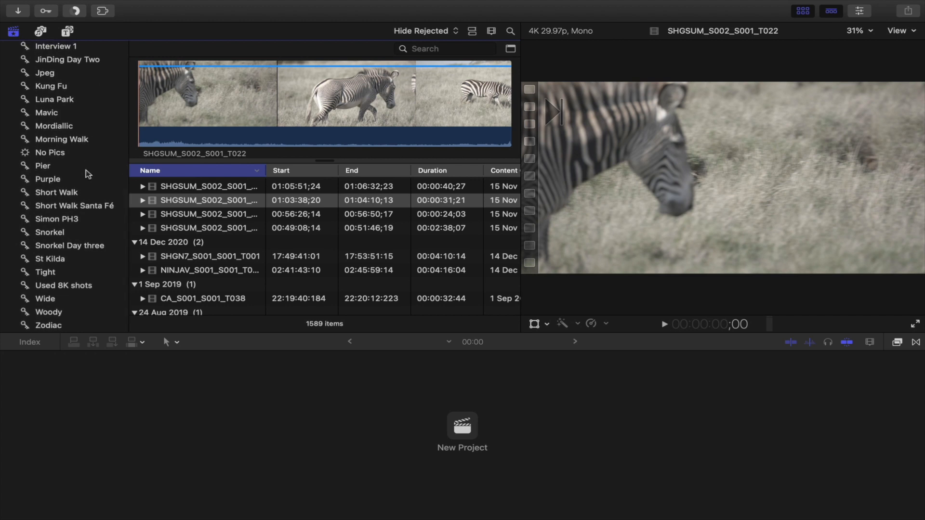
click(59, 298)
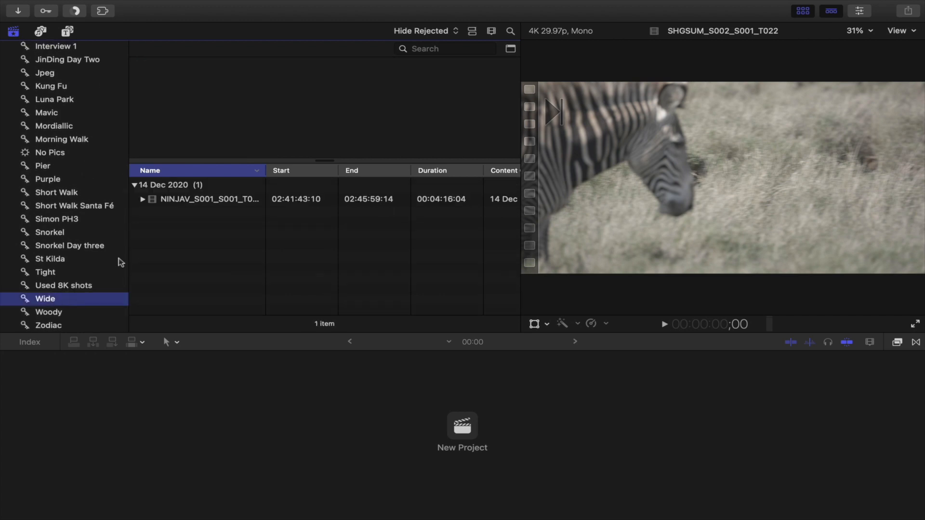
click(191, 201)
Step: Open the Short Walk keyword collection and preview several of its clips
click(65, 192)
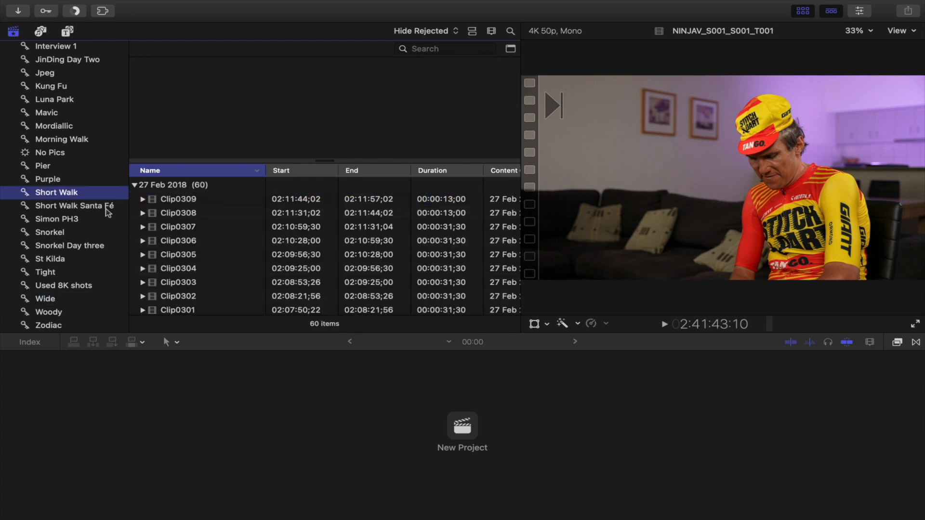
click(189, 226)
click(198, 269)
scroll(197, 285, down, 1)
scroll(197, 285, down, 1)
click(183, 271)
Step: Open the Kung Fu keyword collection and preview a couple of its clips
scroll(79, 159, up, 3)
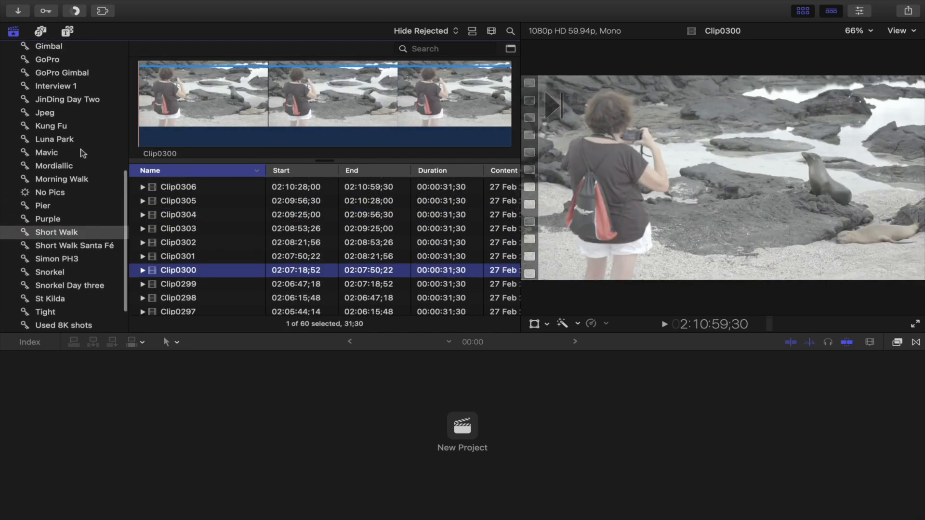
click(67, 128)
click(195, 215)
click(206, 271)
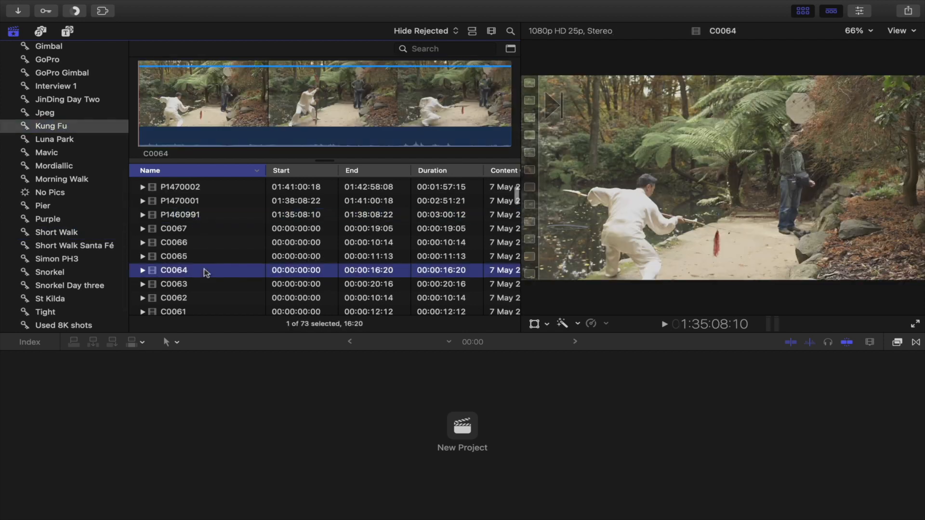
Step: Open the Interview 1 keyword collection and preview both of its clips
scroll(201, 244, up, 3)
scroll(83, 143, up, 3)
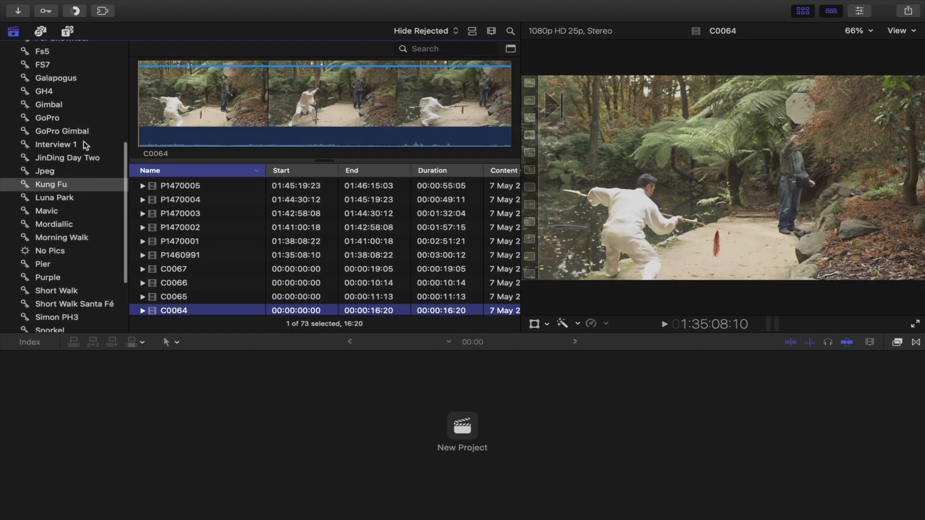
click(82, 144)
click(217, 200)
click(200, 217)
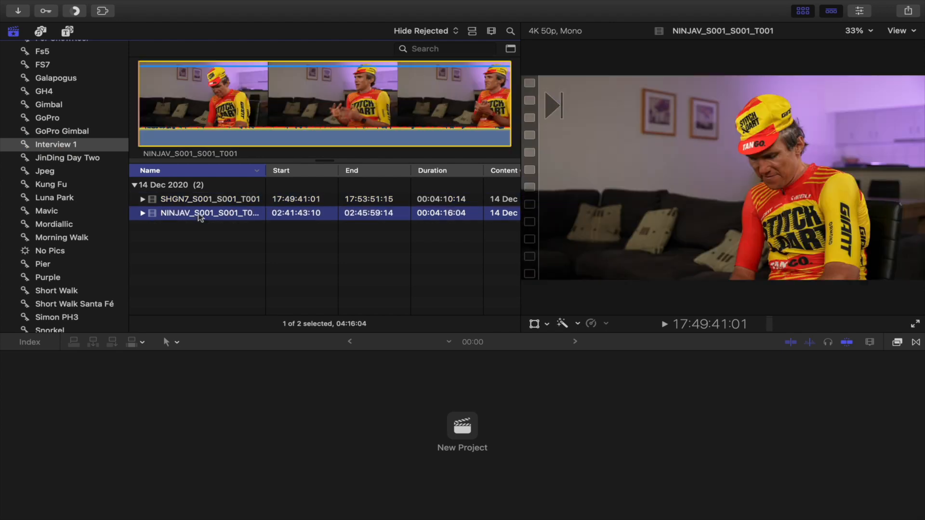
Step: Select the ACS Demo library to show all clips and review the event's list of collections
scroll(77, 153, up, 10)
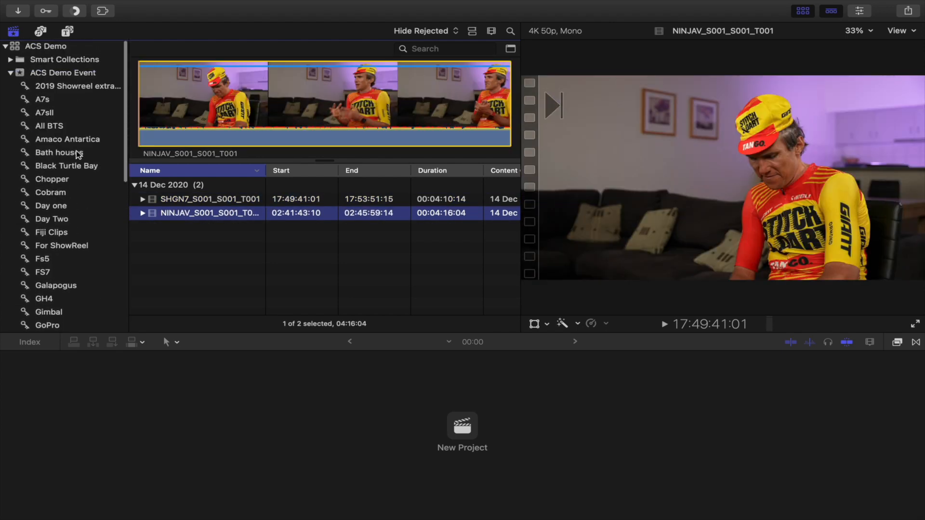
click(45, 46)
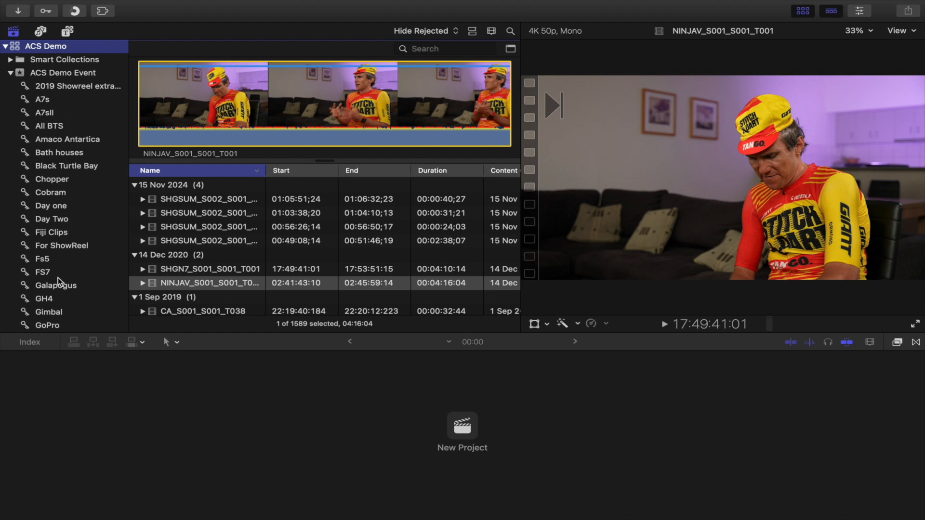
scroll(58, 280, down, 2)
scroll(74, 272, down, 4)
scroll(82, 270, down, 5)
scroll(83, 126, up, 5)
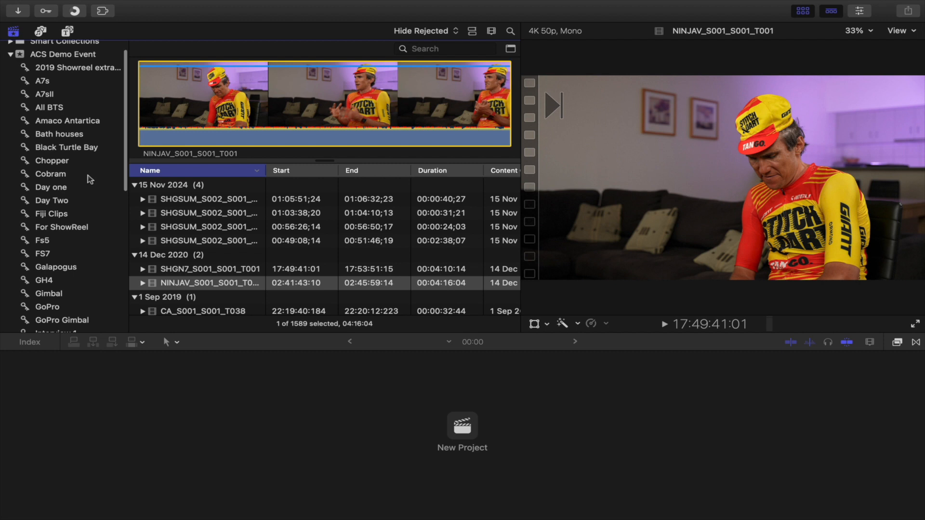
scroll(88, 176, down, 5)
scroll(89, 180, down, 7)
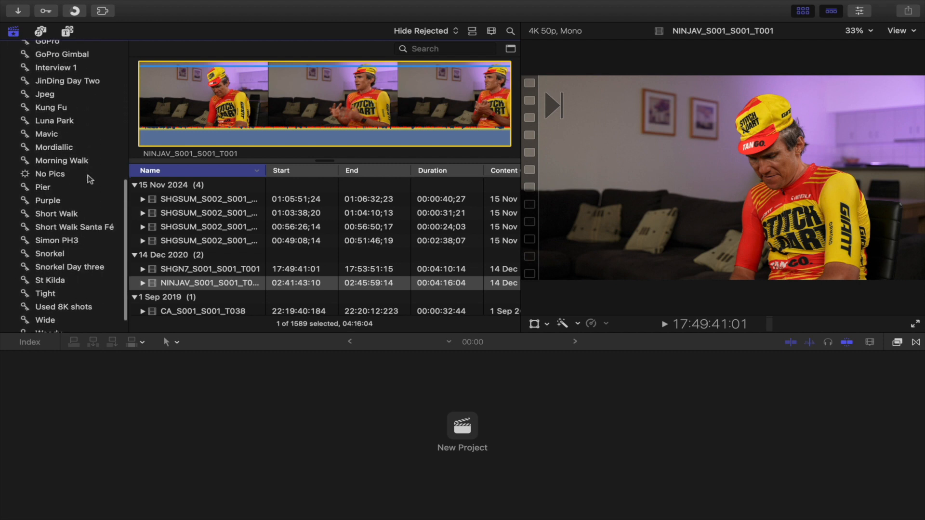
scroll(71, 197, up, 10)
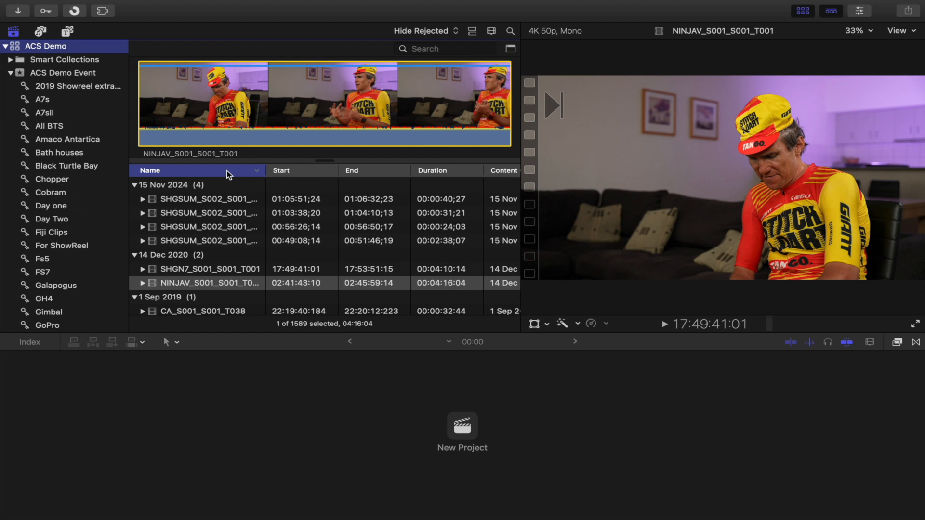
Step: Hide the Start, End and Camera Name columns in the browser's list view
scroll(442, 198, right, 5)
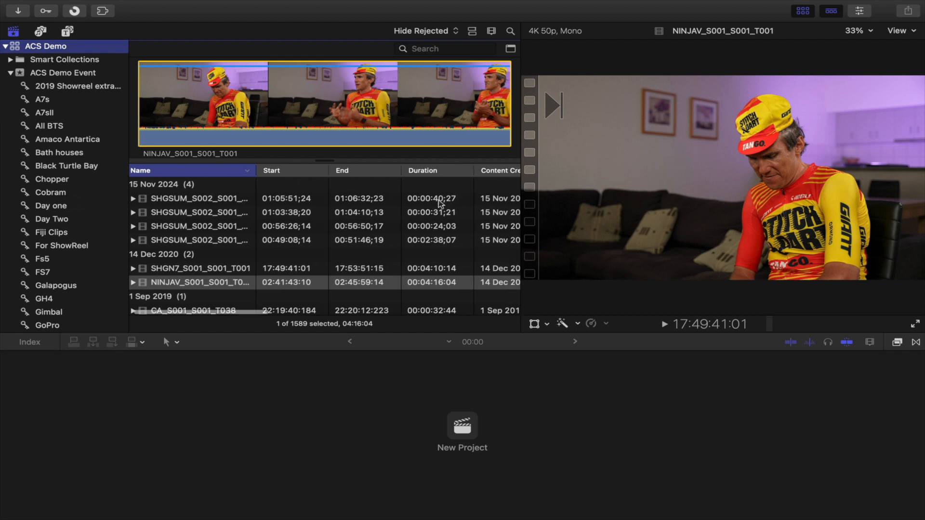
scroll(440, 199, left, 5)
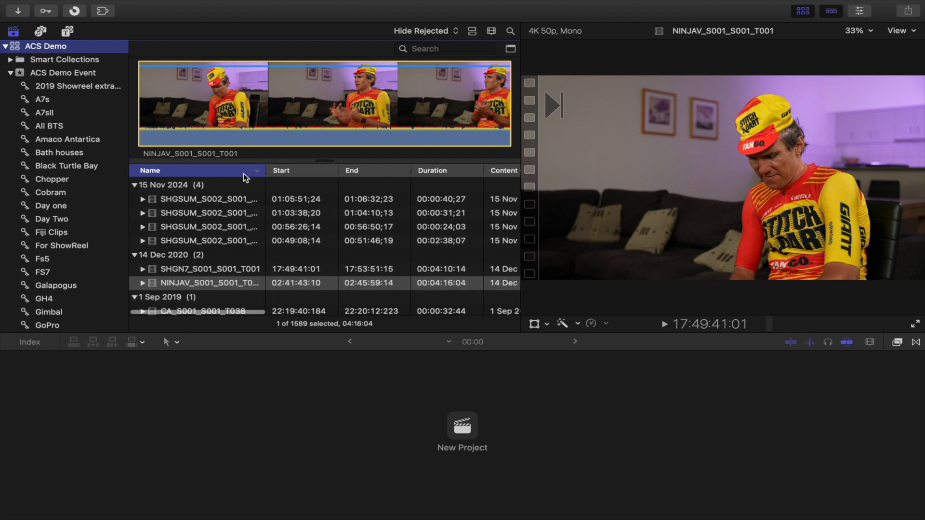
right_click(237, 173)
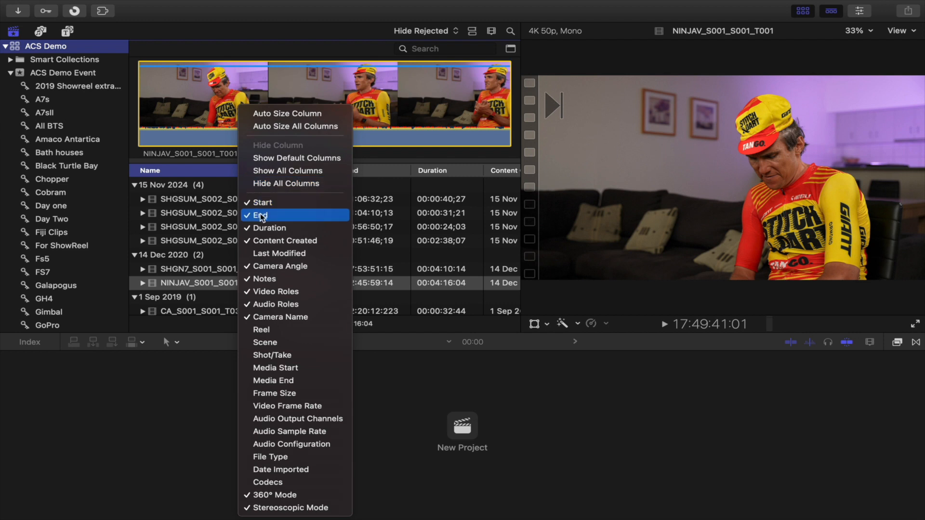
click(261, 203)
right_click(231, 171)
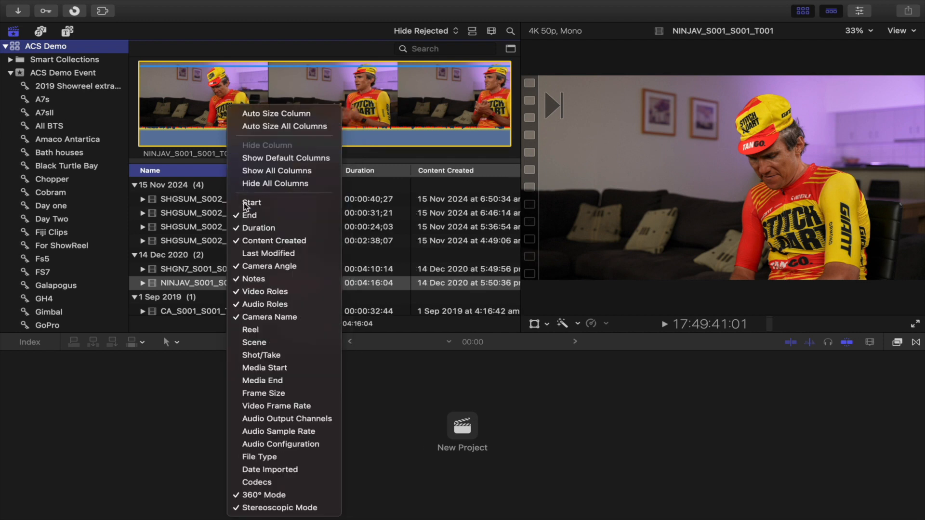
click(262, 214)
right_click(223, 180)
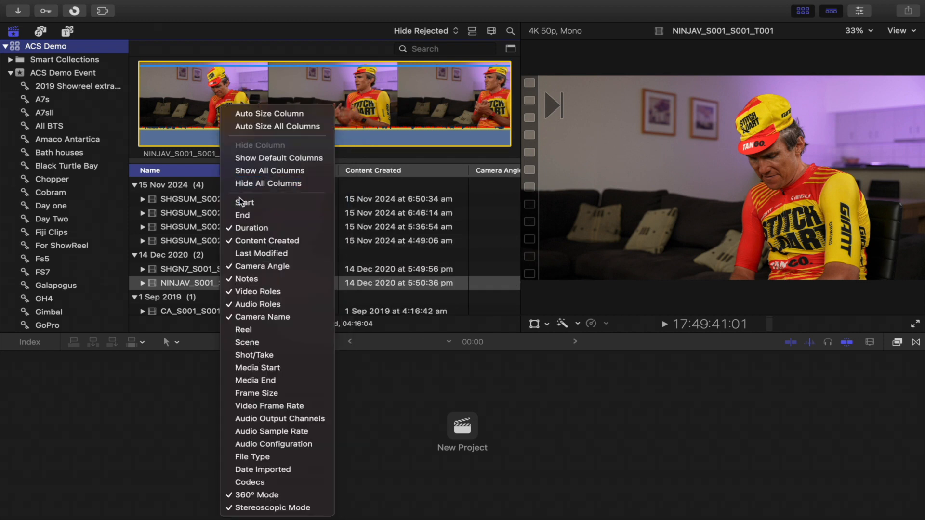
click(247, 316)
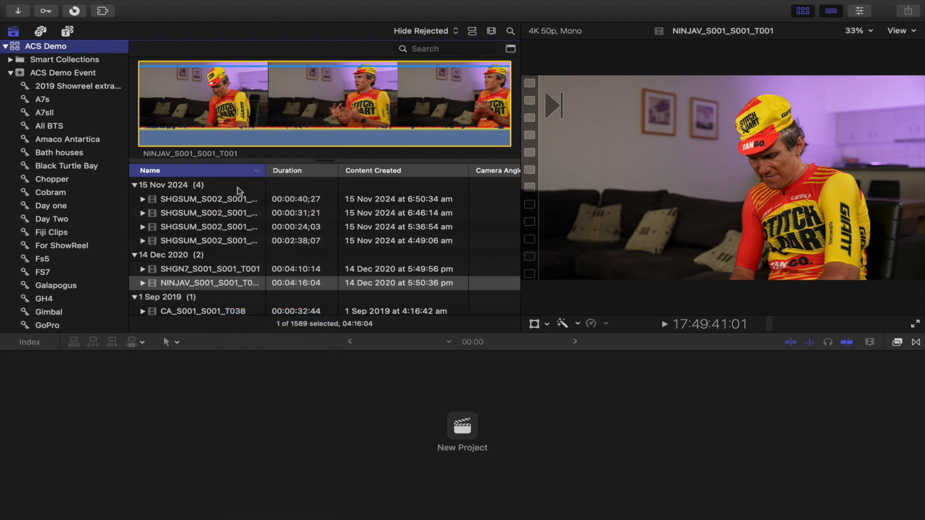
Step: Hide the Audio Roles and Notes columns and re-sort the clip list by name
right_click(224, 172)
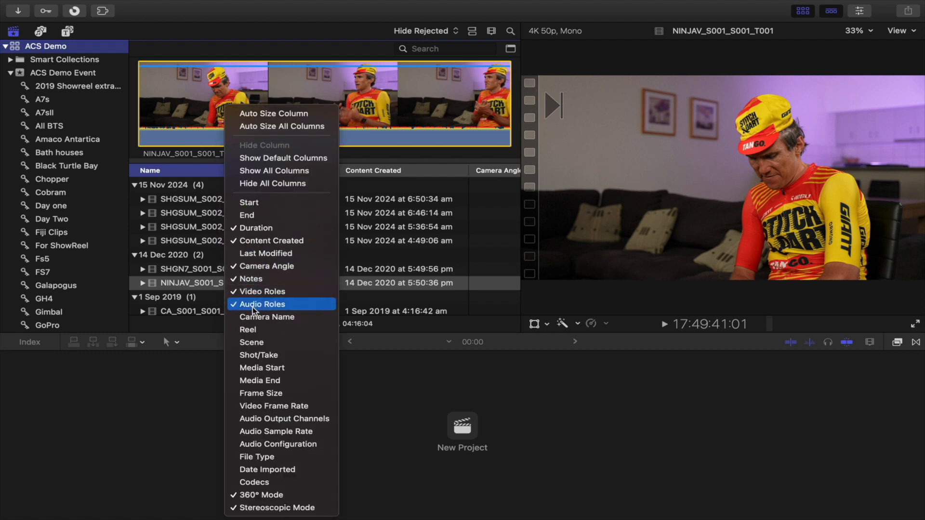
click(254, 306)
right_click(228, 169)
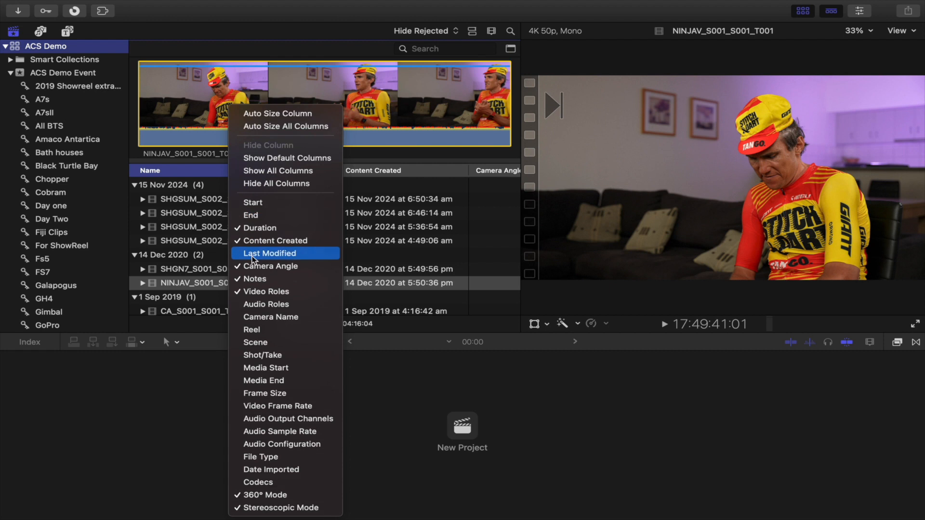
click(251, 276)
click(222, 172)
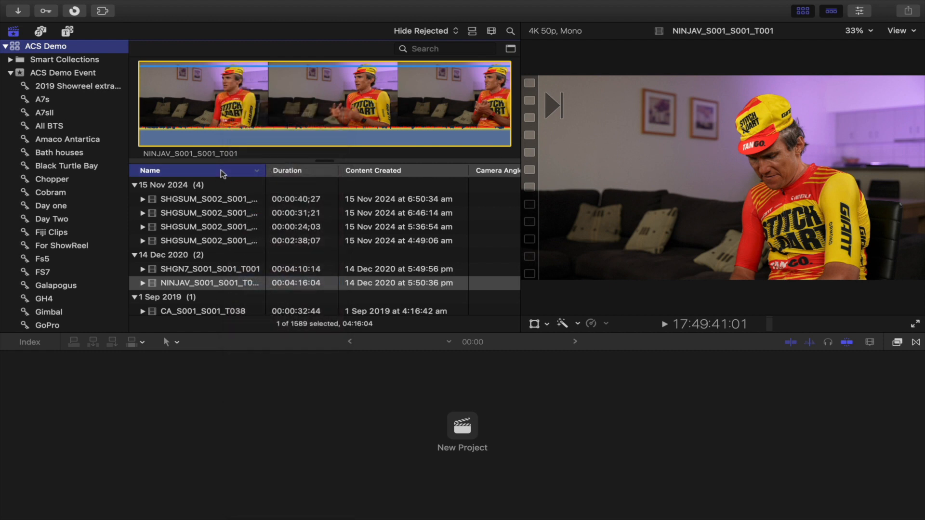
Step: Hide the Camera Angle, Video Roles, 360° Mode and Stereoscopic Mode columns
right_click(222, 173)
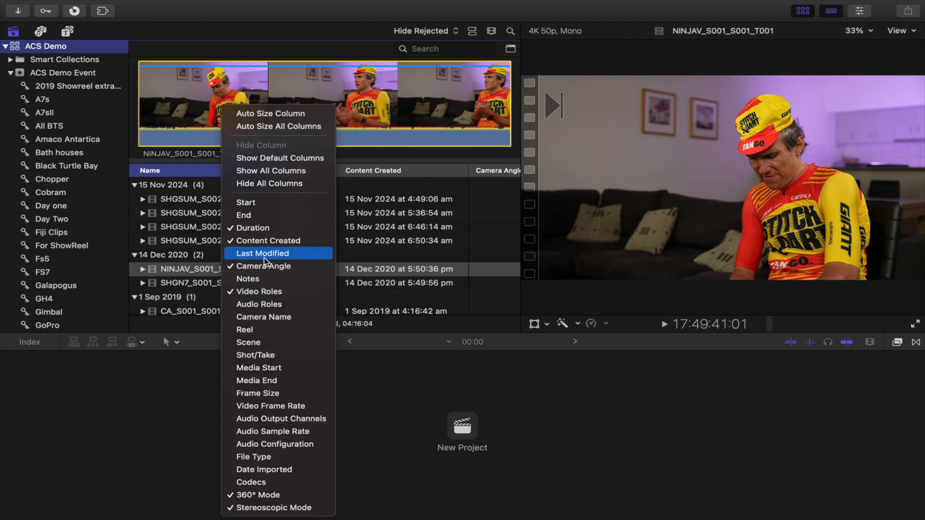
click(264, 262)
right_click(233, 172)
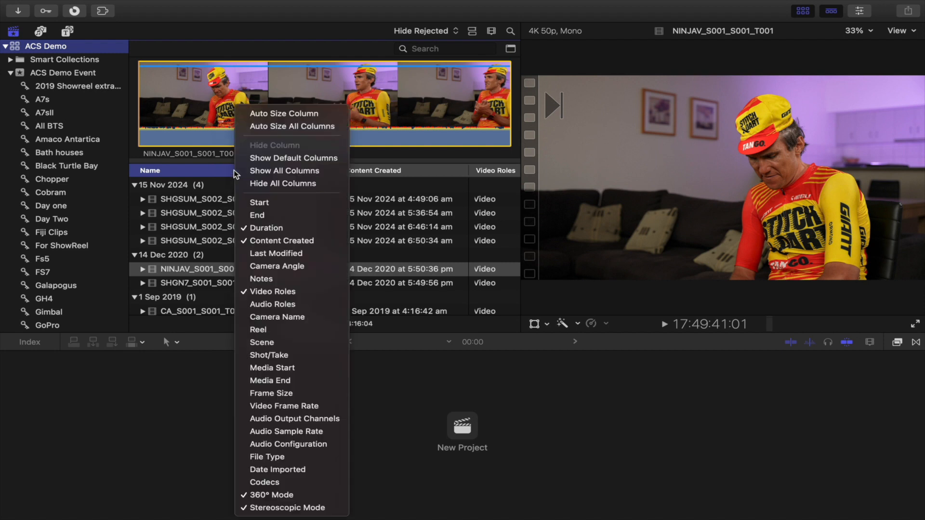
click(269, 291)
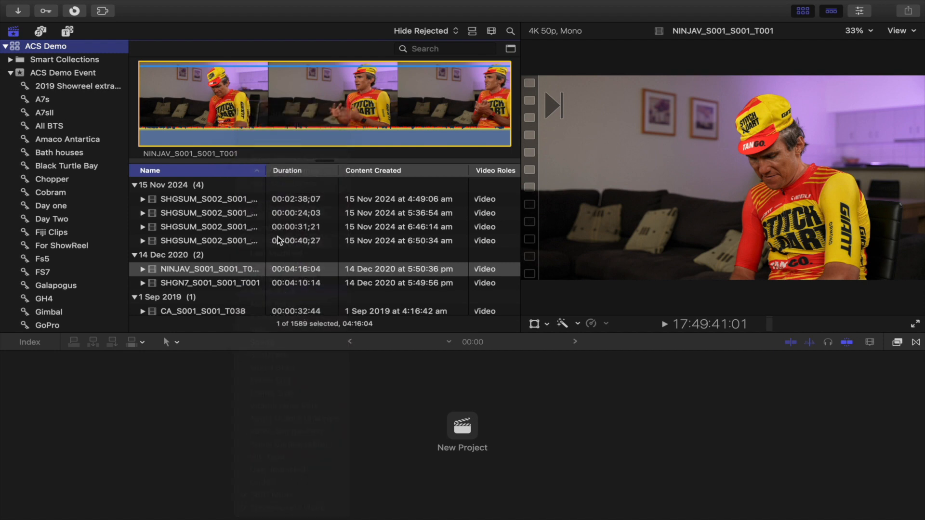
right_click(239, 171)
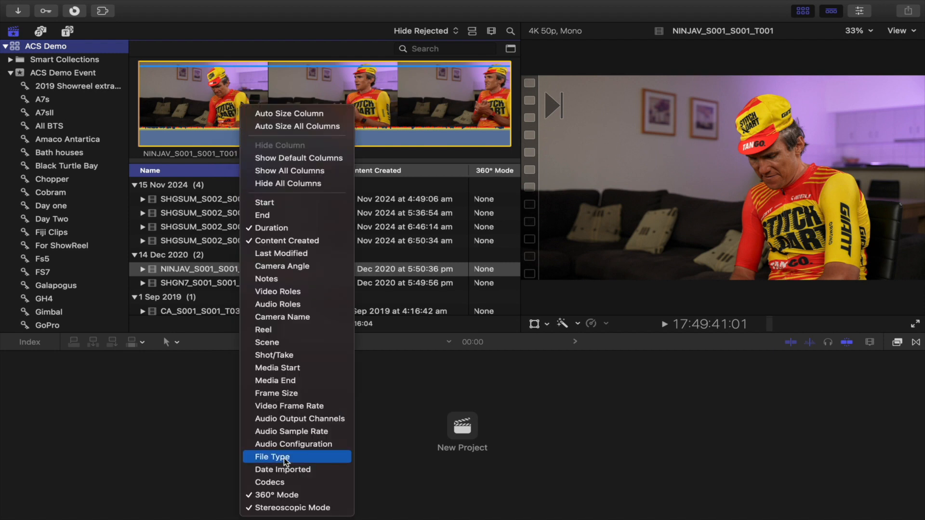
click(284, 493)
right_click(234, 175)
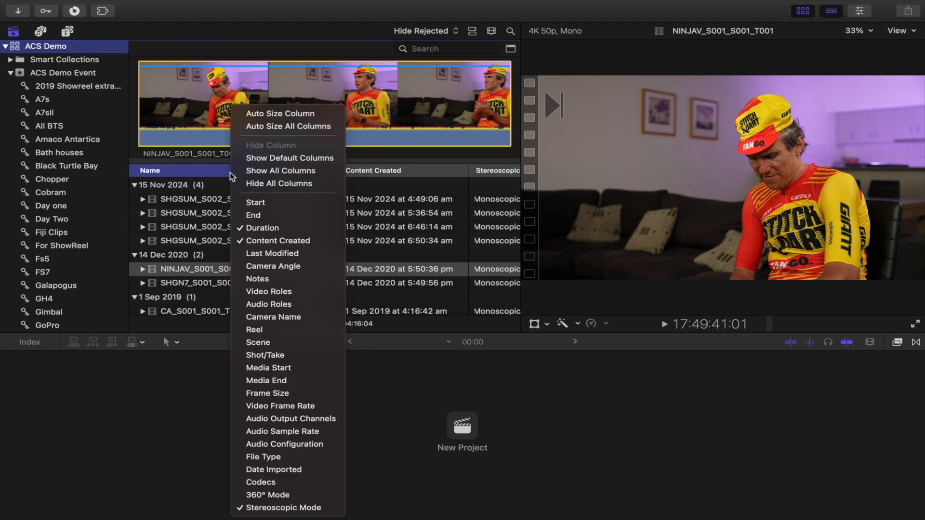
click(260, 507)
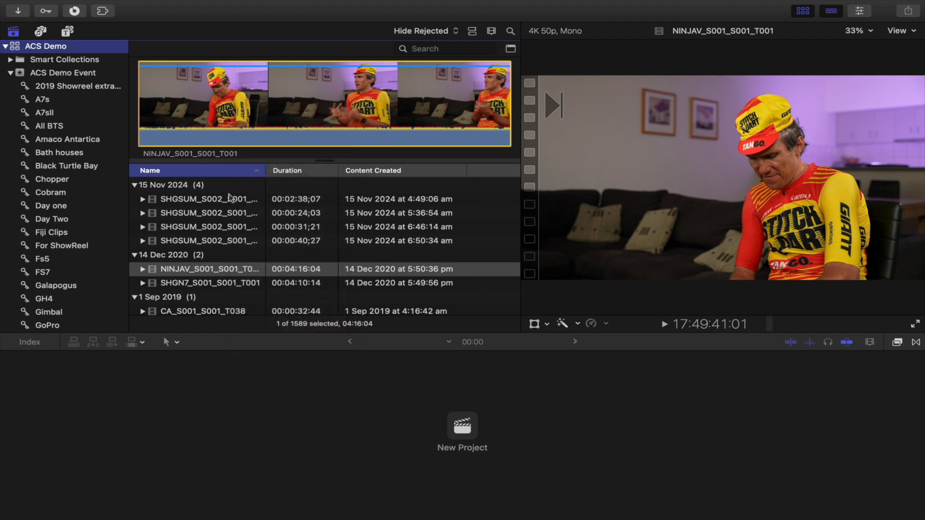
Step: Show the Frame Size, Video Frame Rate and Codecs columns in the list view
right_click(227, 175)
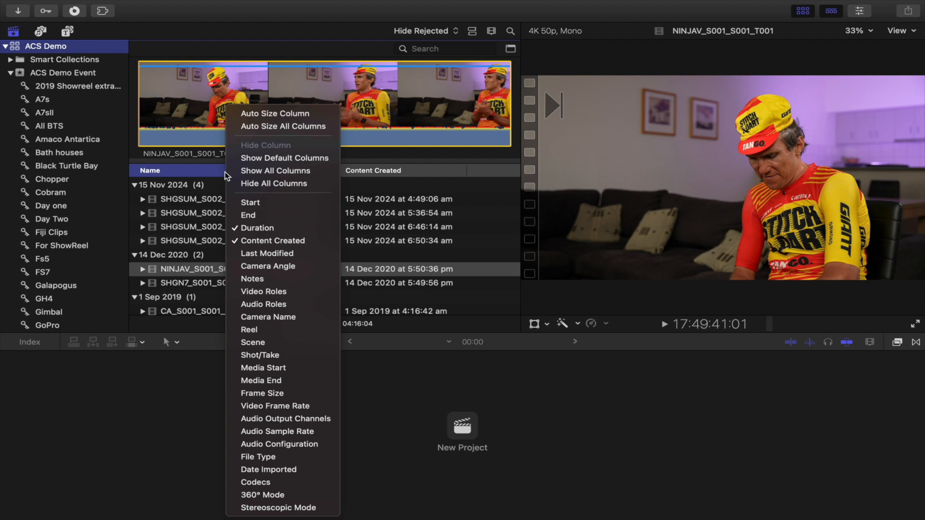
click(286, 392)
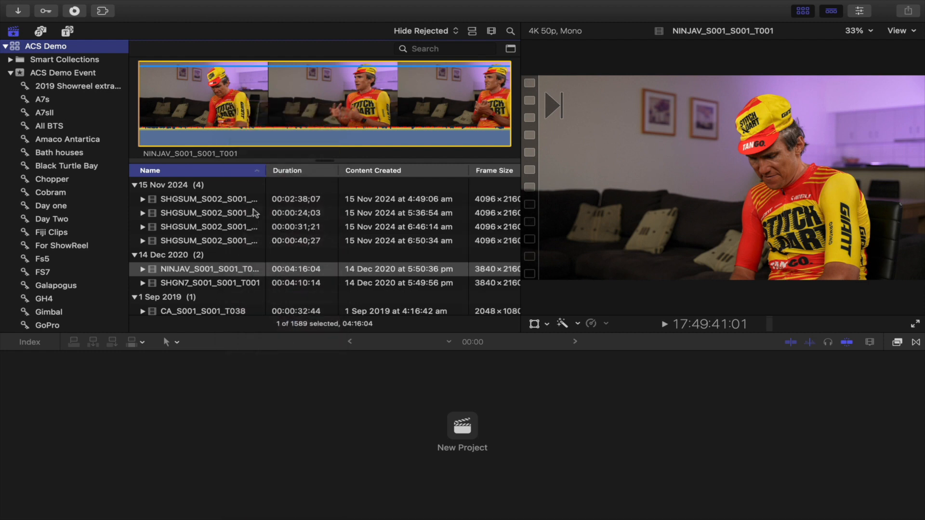
right_click(240, 180)
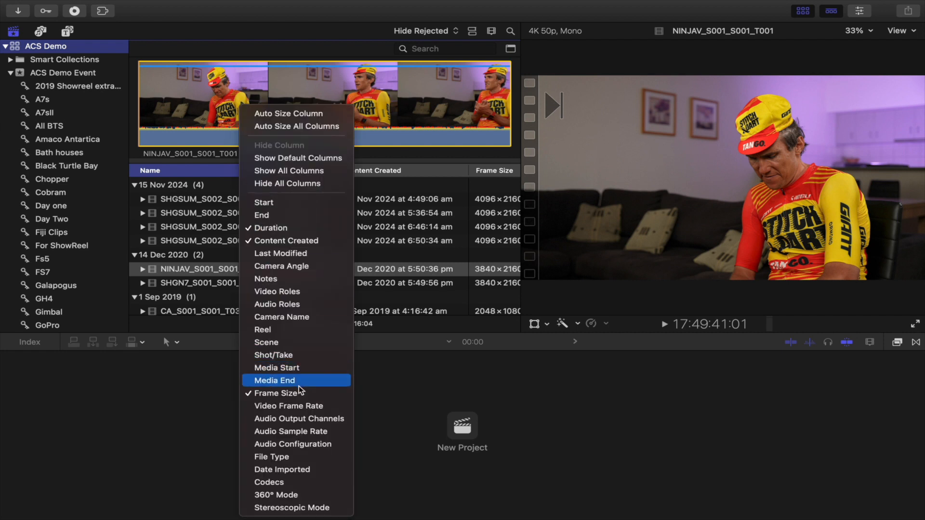
click(291, 406)
right_click(238, 169)
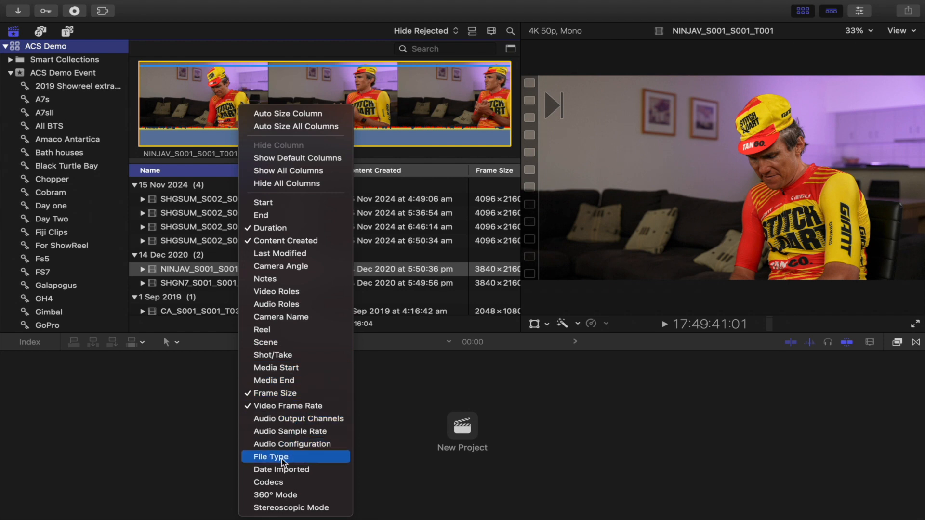
click(276, 481)
Step: Scroll through the clip list to review the frame size, frame rate and codec details
scroll(416, 240, right, 5)
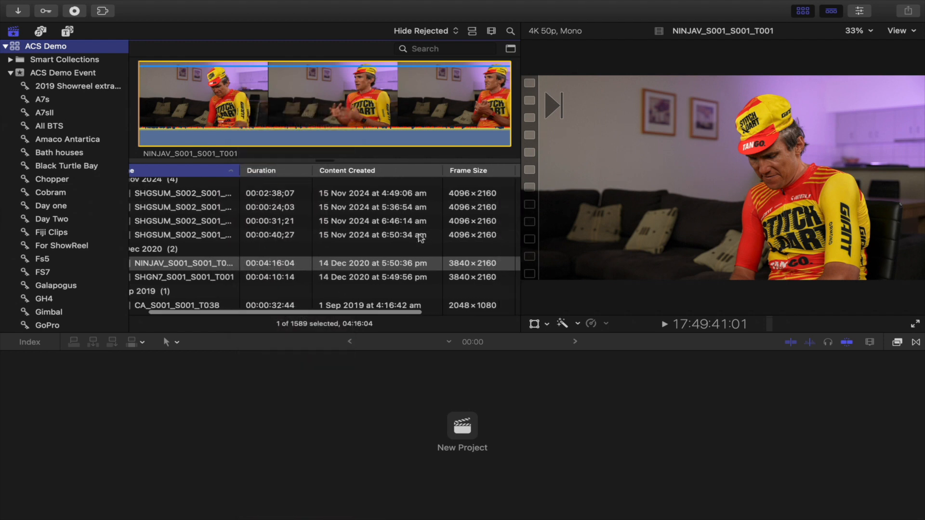
scroll(417, 239, right, 3)
scroll(417, 238, down, 1)
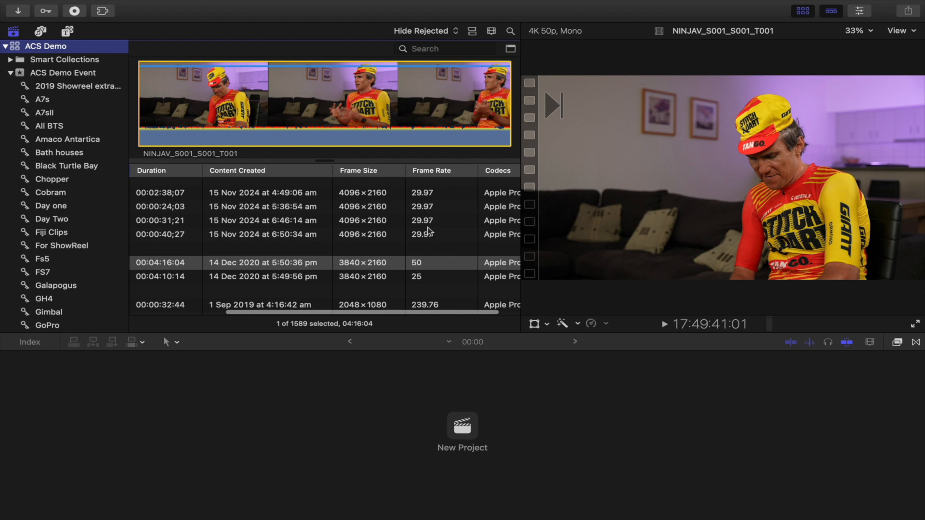
scroll(428, 226, down, 2)
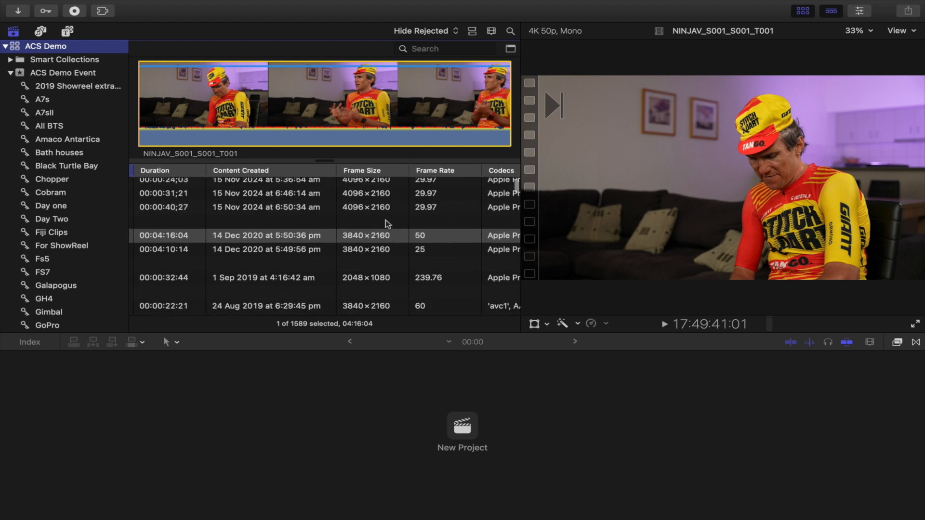
scroll(372, 243, down, 2)
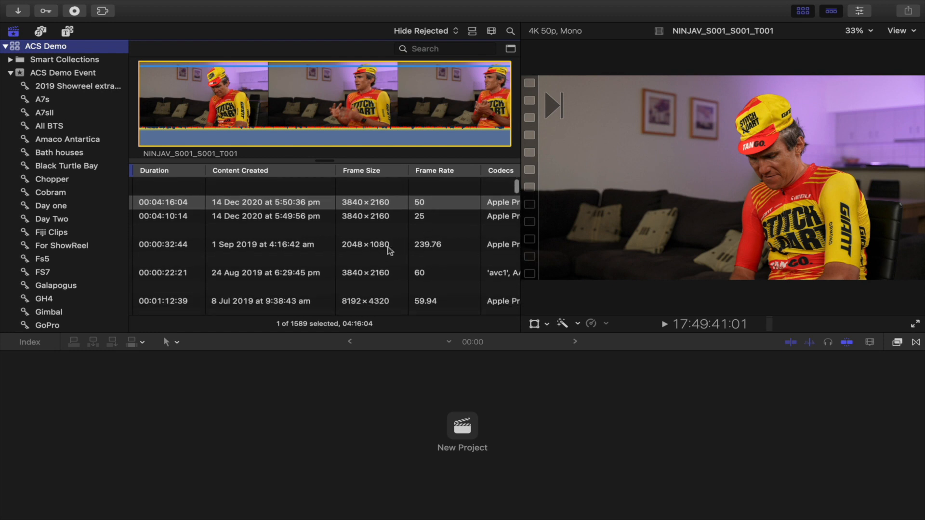
scroll(396, 261, down, 2)
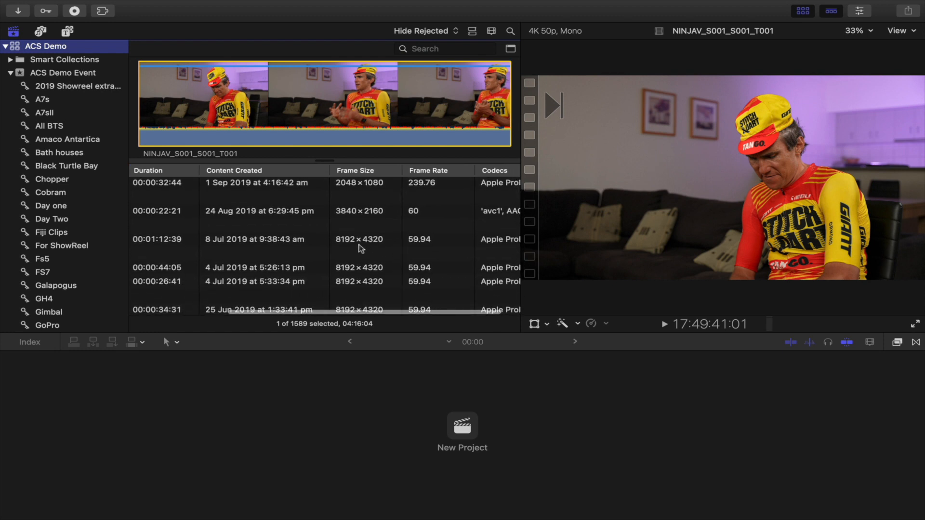
scroll(412, 248, down, 2)
scroll(412, 249, right, 1)
scroll(412, 249, right, 1)
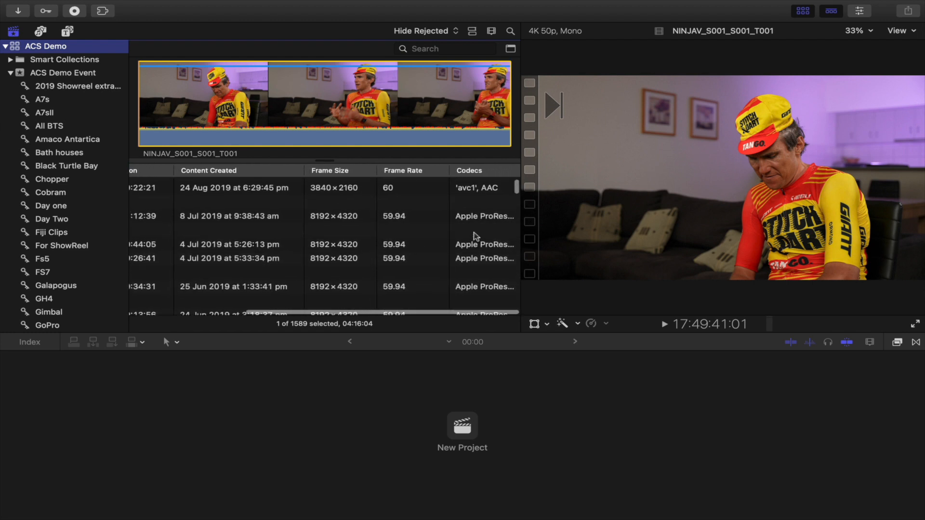
scroll(472, 231, up, 3)
scroll(472, 243, down, 10)
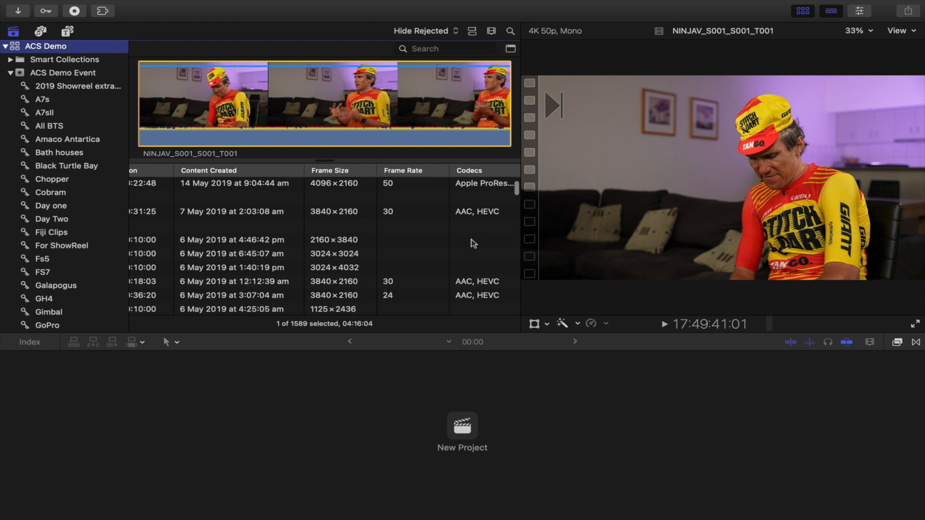
scroll(472, 239, down, 6)
scroll(472, 239, down, 8)
scroll(471, 239, down, 8)
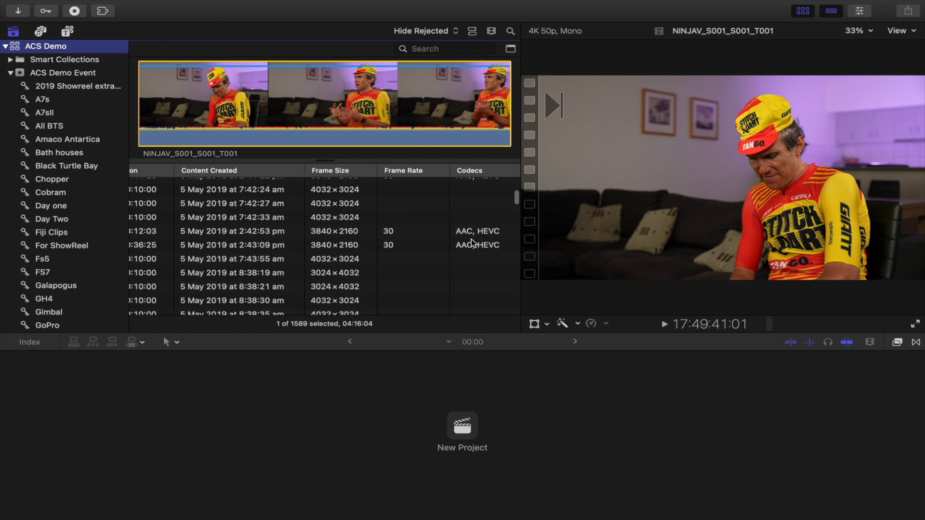
scroll(472, 239, down, 8)
scroll(471, 239, left, 2)
scroll(471, 239, left, 5)
scroll(471, 239, down, 5)
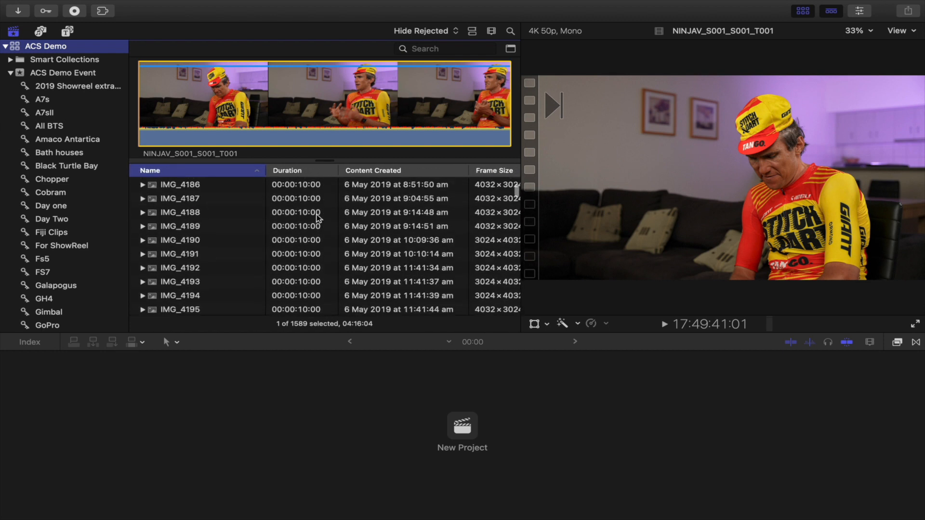
scroll(317, 218, up, 15)
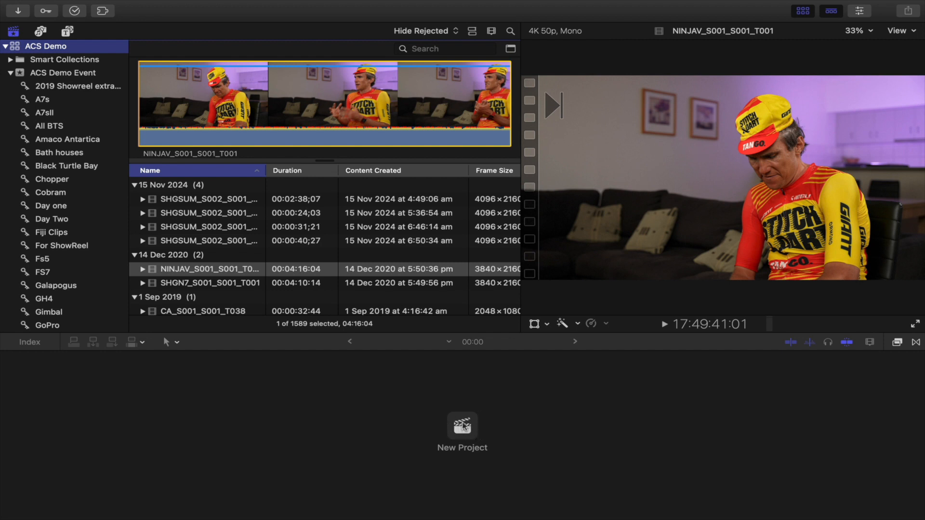
click(109, 6)
mouse_move(116, 24)
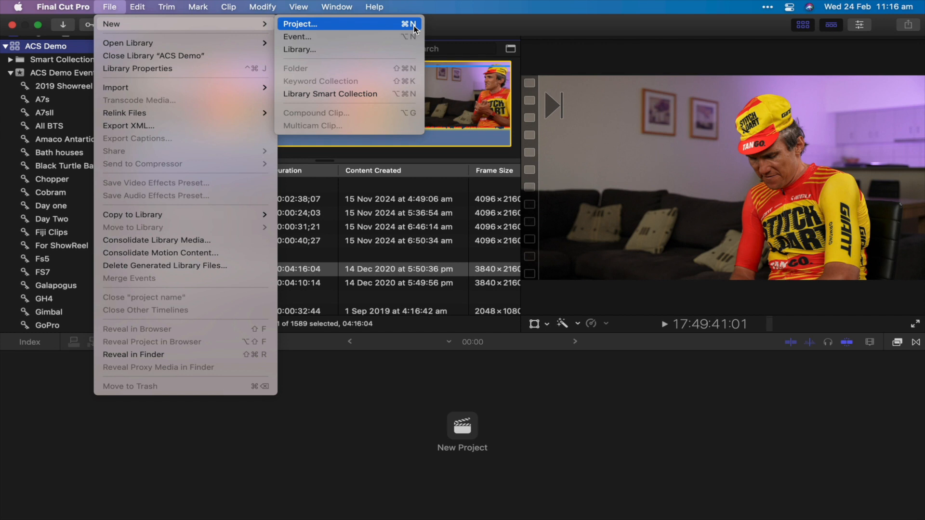
click(472, 394)
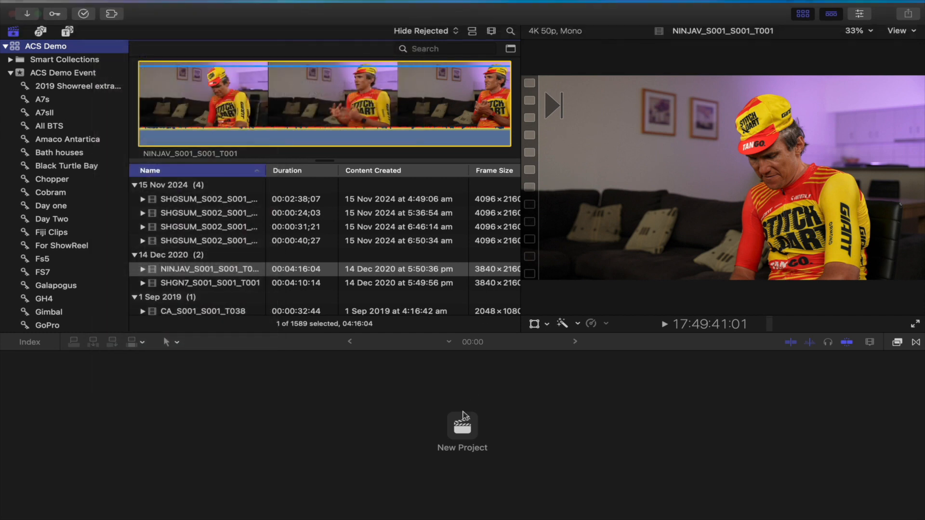
Step: Start a new project and name it "ACE Showreel demo"
click(462, 427)
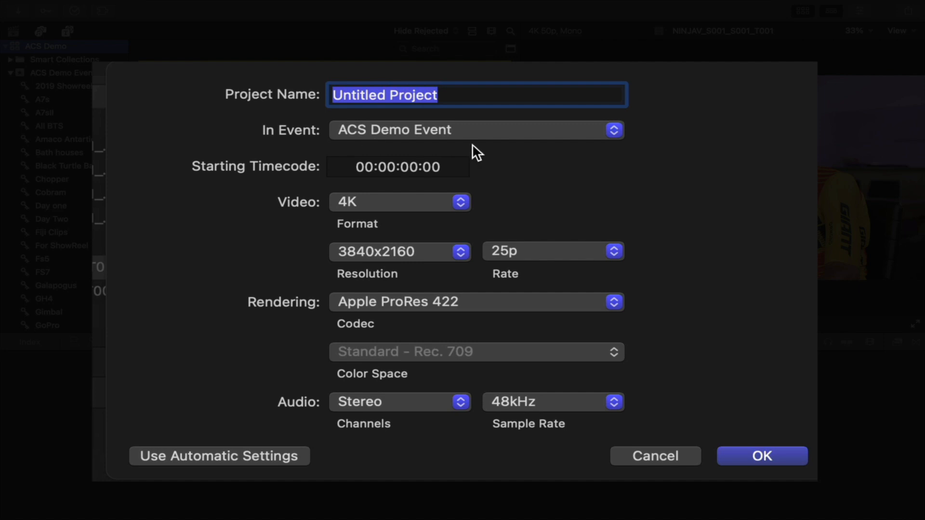
text(ACE Showr)
text(e)
key(BackSpace)
text(wreel demo)
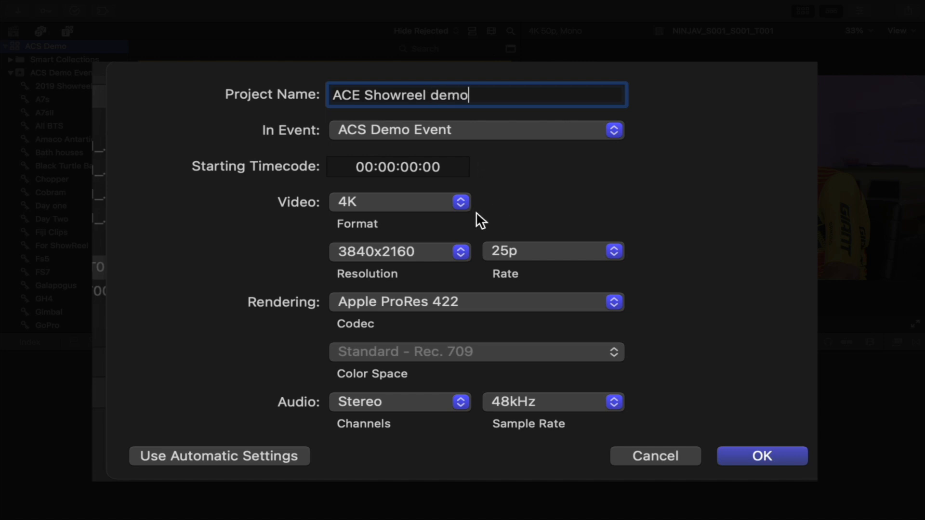
Step: Set the project's video format to 1080p HD with Apple ProRes 422 rendering and create the project
click(392, 201)
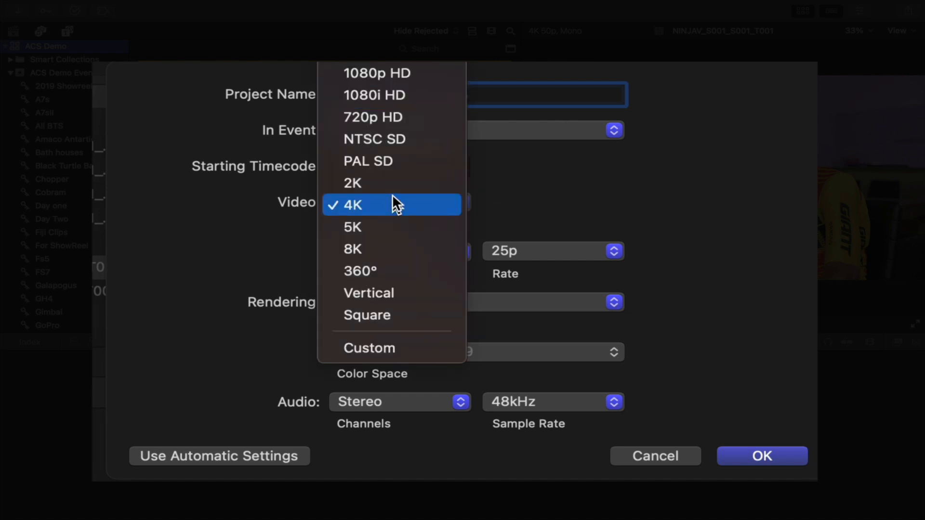
click(411, 74)
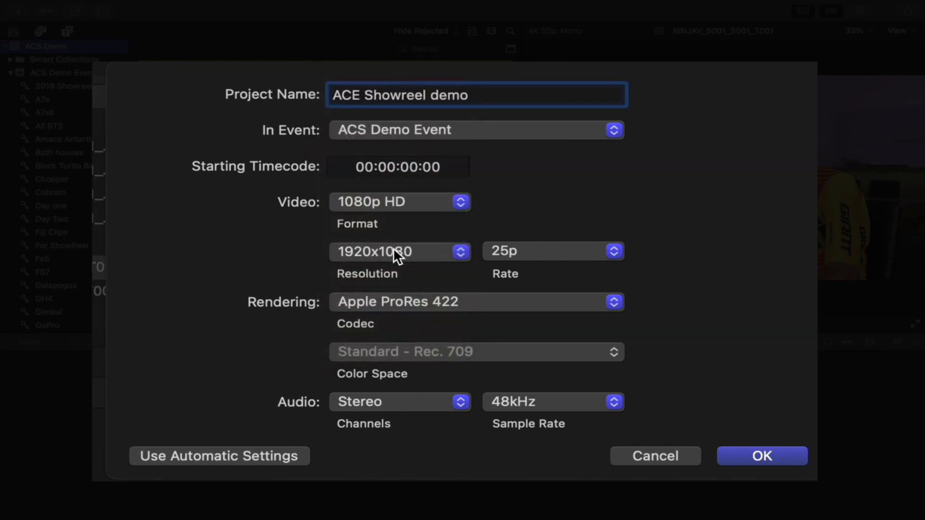
click(532, 252)
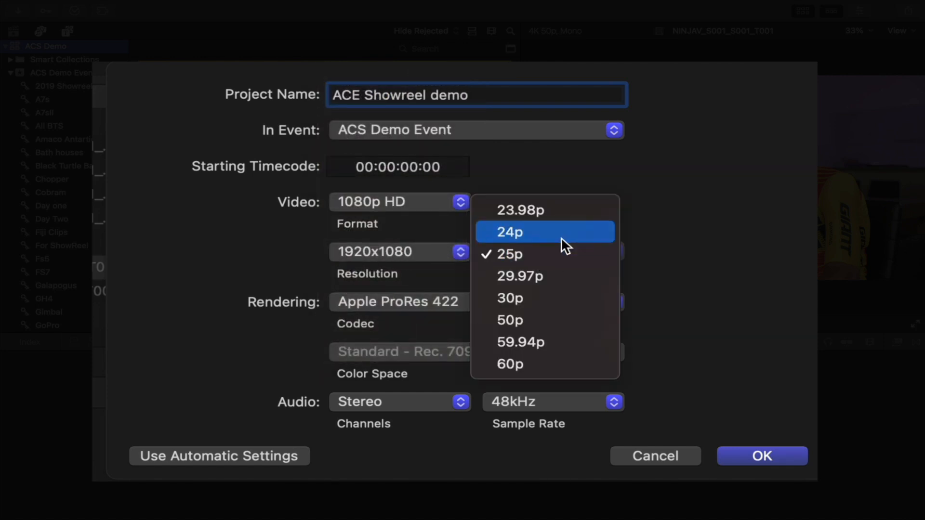
click(672, 264)
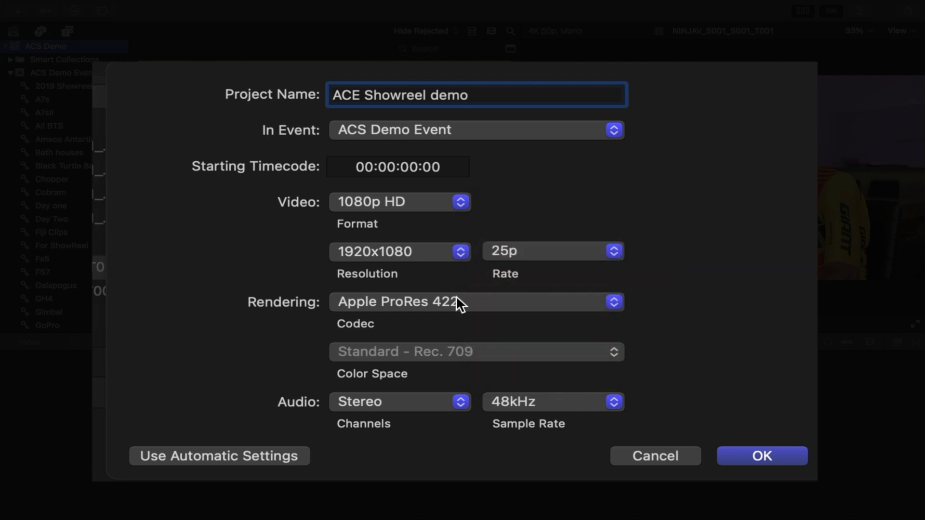
click(511, 305)
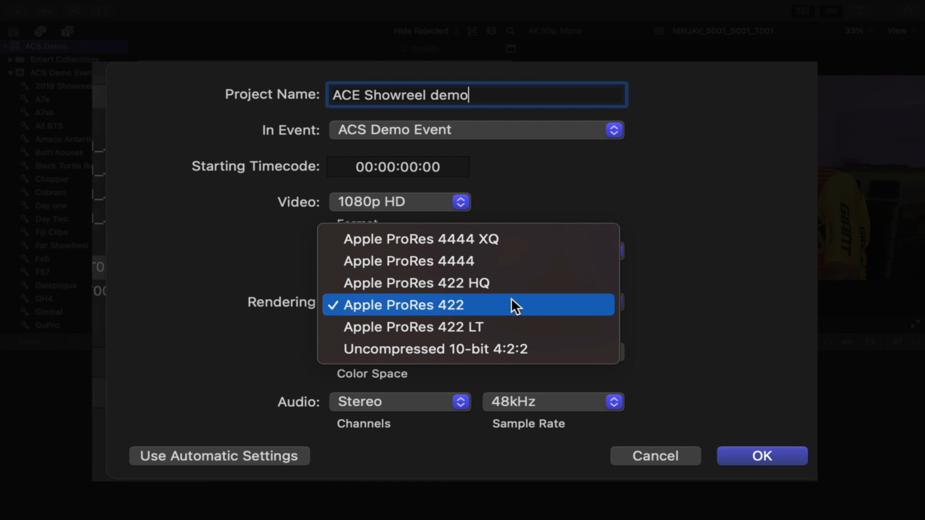
click(511, 300)
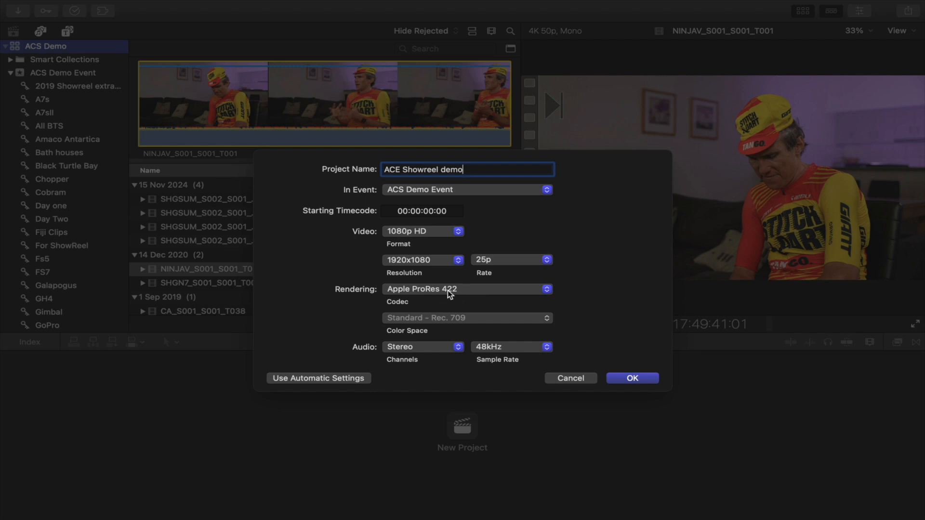
click(631, 378)
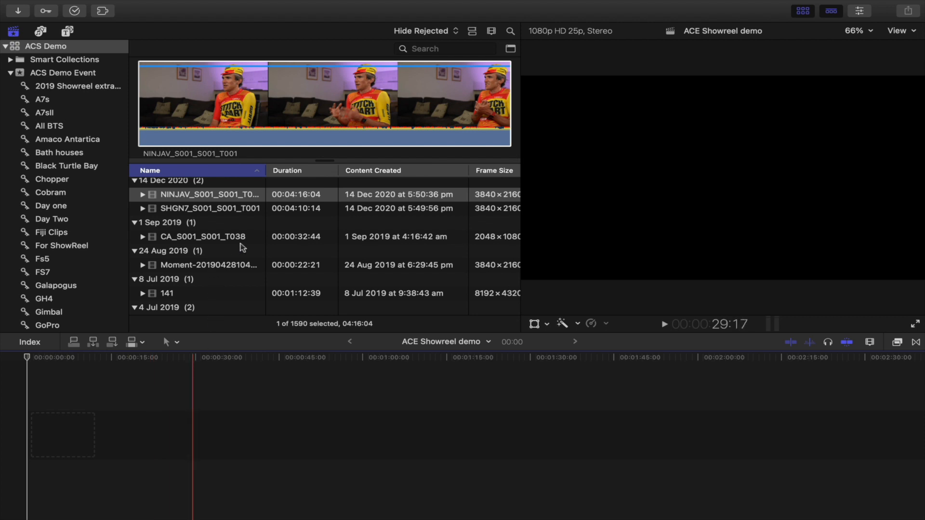
scroll(238, 246, right, 5)
scroll(233, 251, down, 1)
click(231, 255)
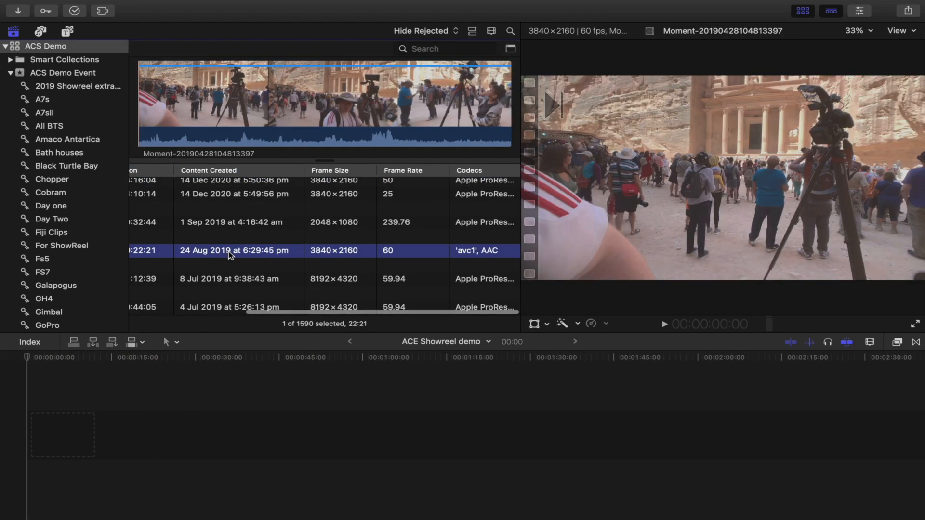
scroll(230, 255, left, 5)
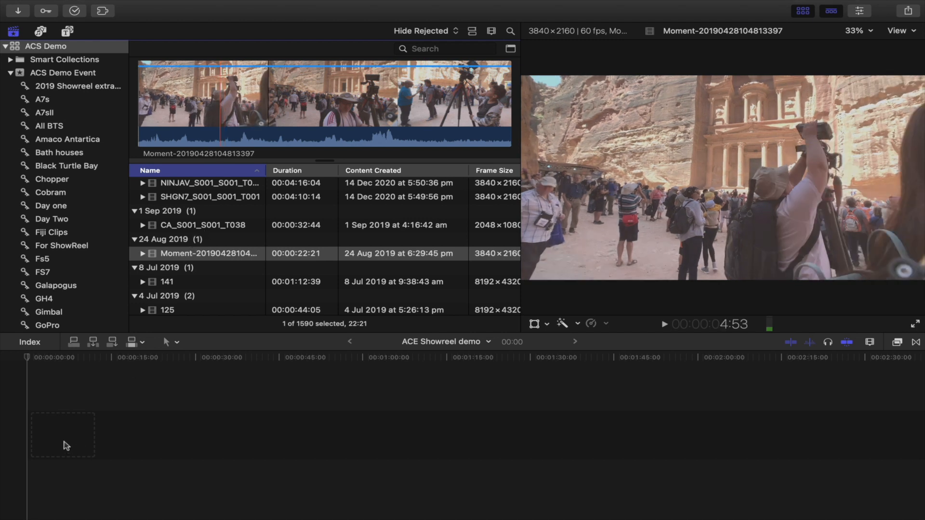
drag(67, 446, 66, 446)
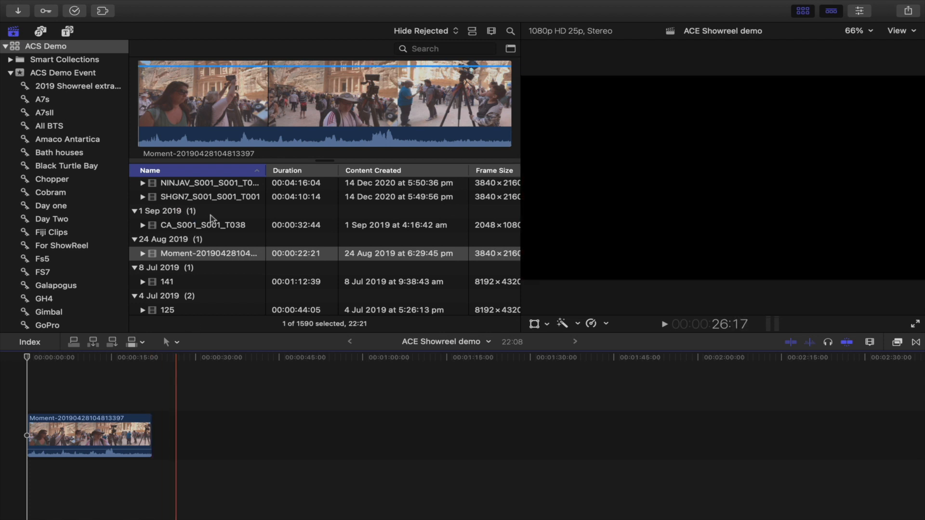
Step: Select the third SHGSUM zebra clip and play back and forth through it to find a usable section
scroll(211, 218, up, 3)
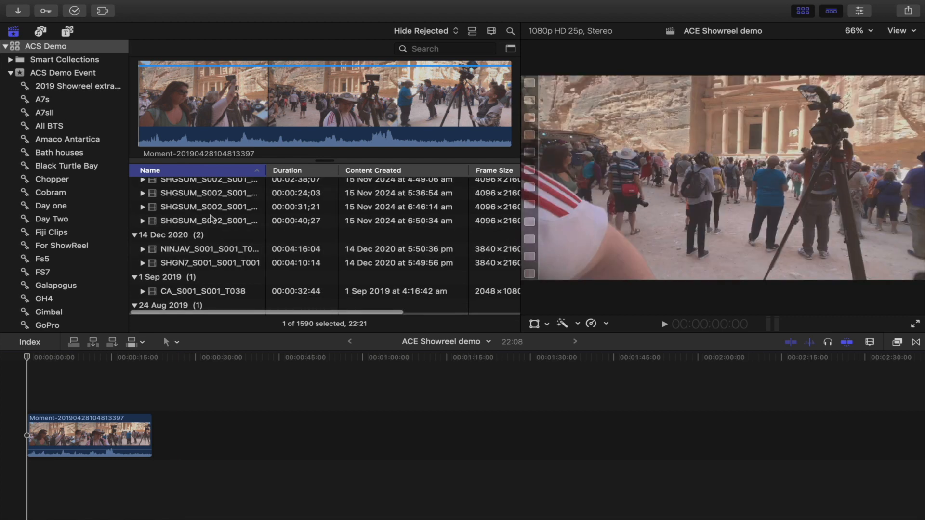
scroll(211, 218, up, 1)
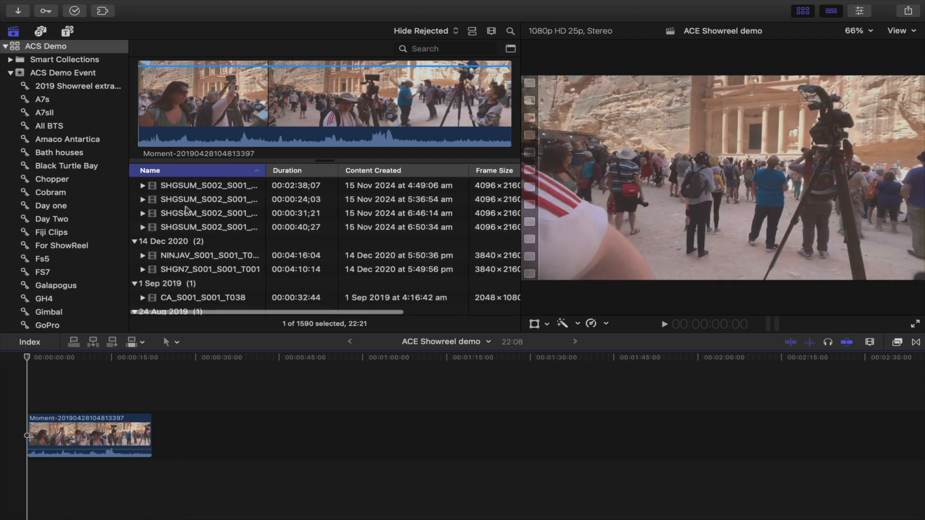
click(186, 212)
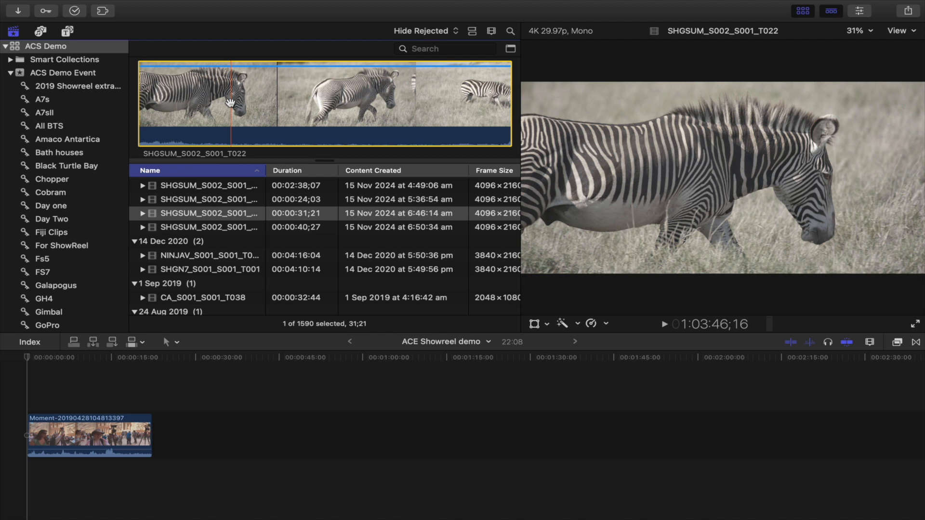
key(space)
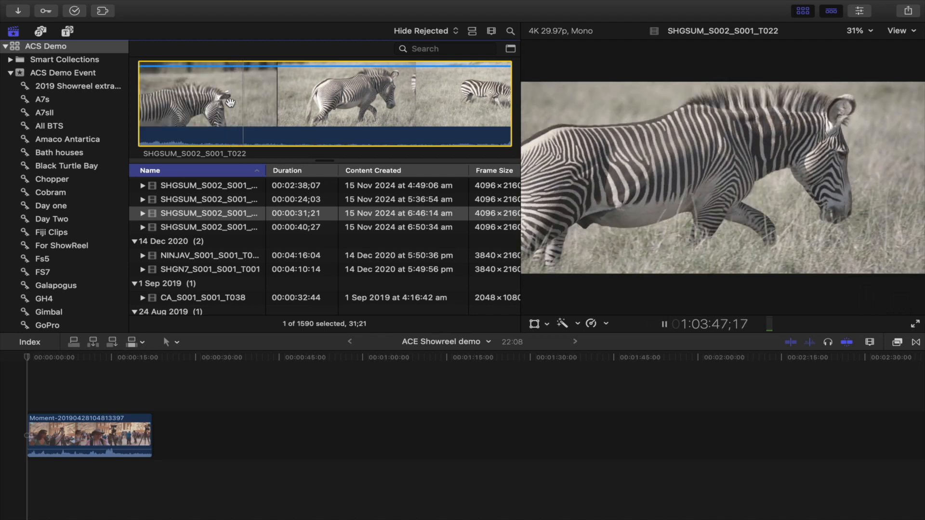
key(space)
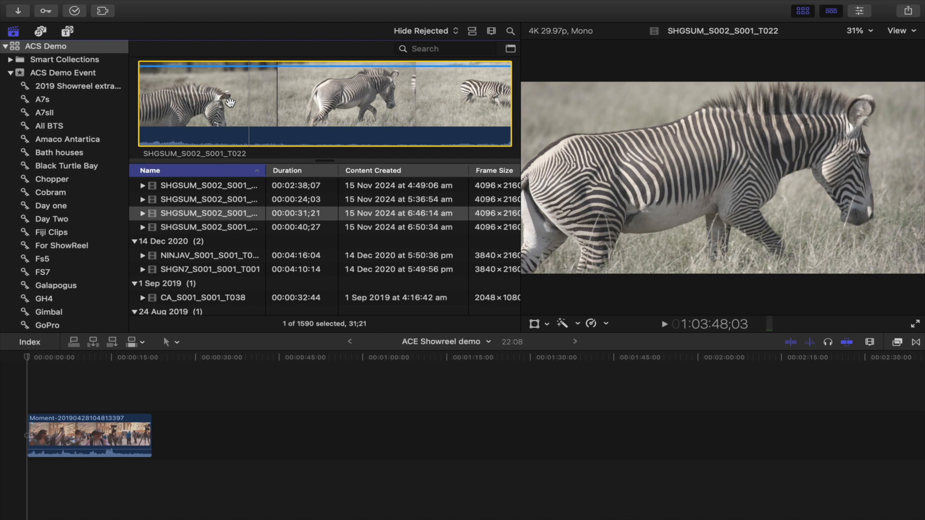
key(j)
key(k)
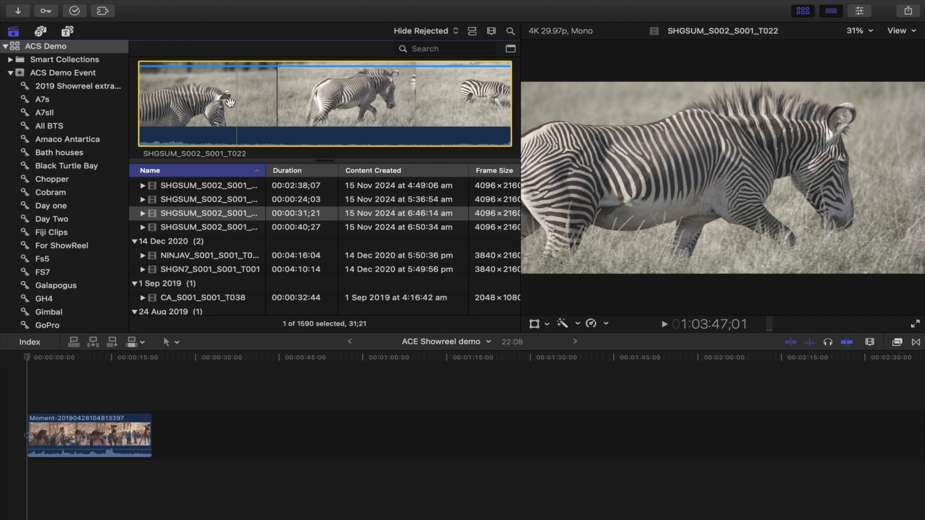
key(l)
key(l)
key(k)
key(j)
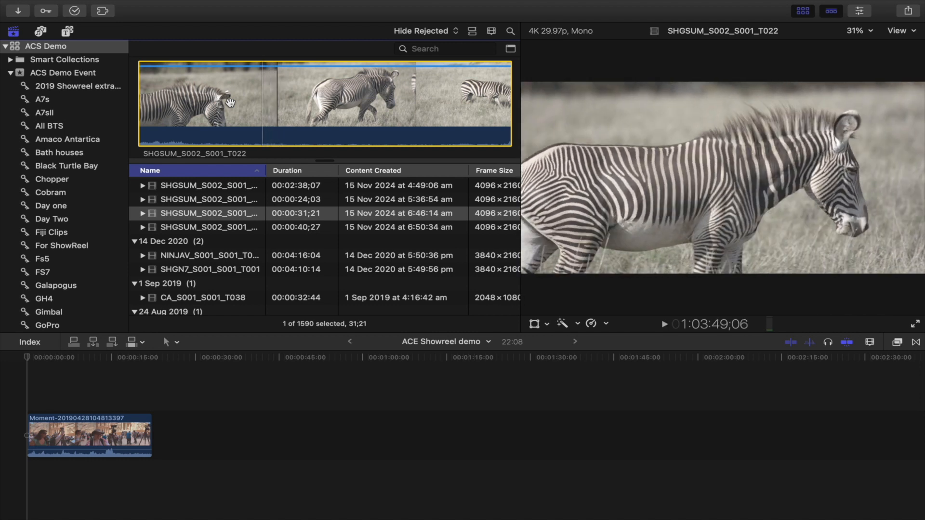
Step: Mark an in and out range on the zebra clip and append it to the end of the timeline
key(i)
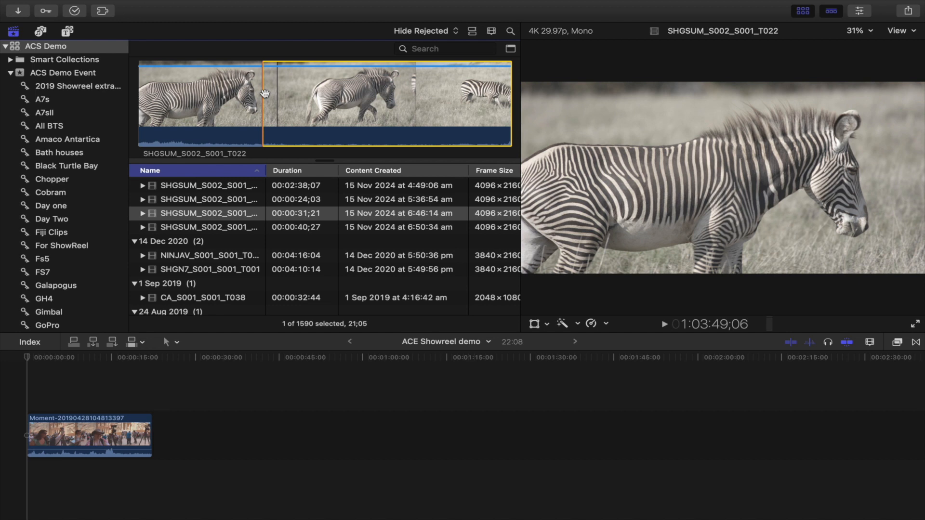
key(space)
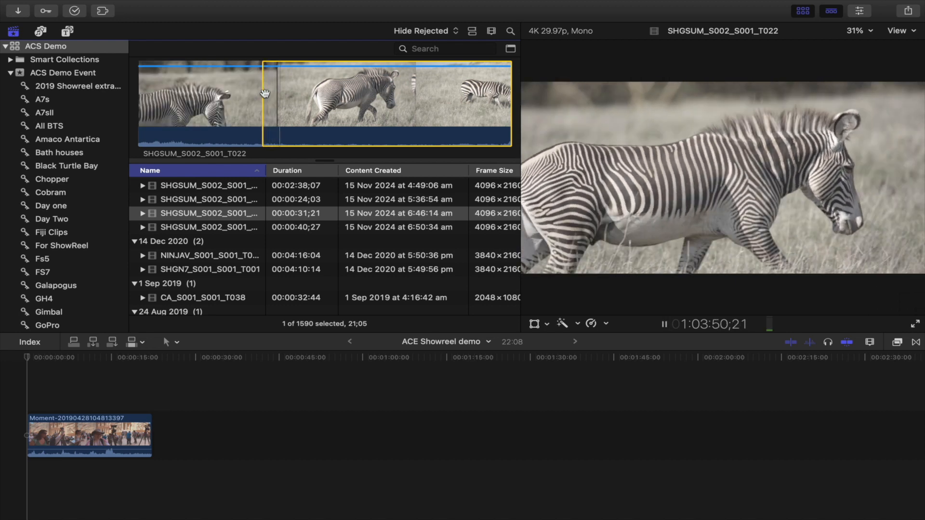
key(space)
key(o)
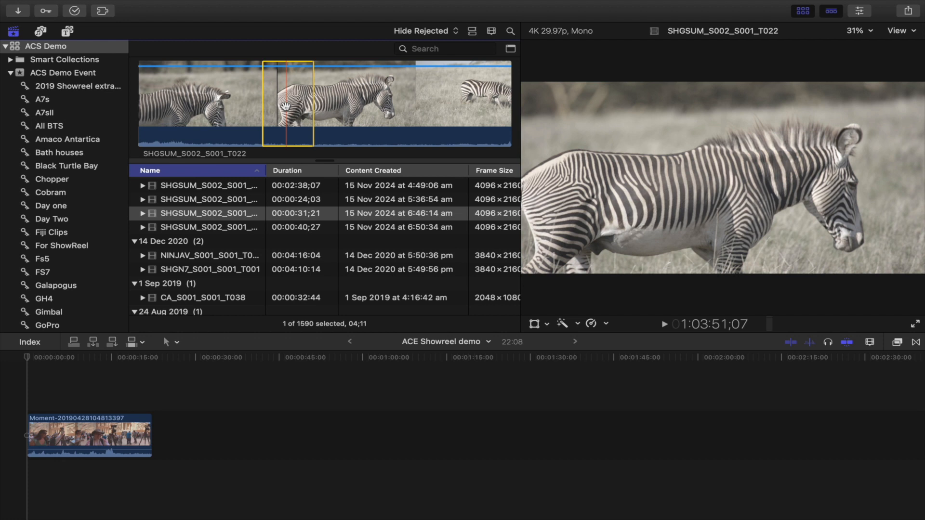
key(e)
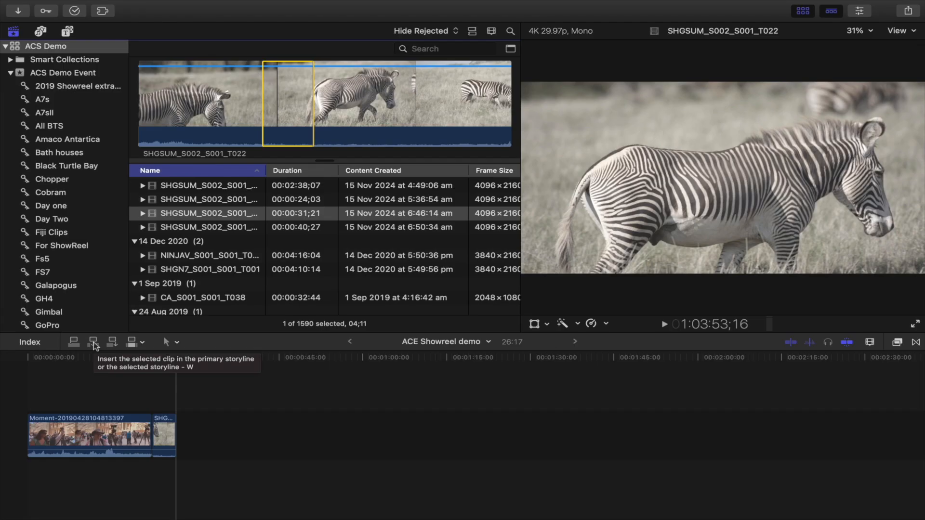
Step: Insert the marked zebra range into the first timeline clip at about 11 seconds
click(90, 361)
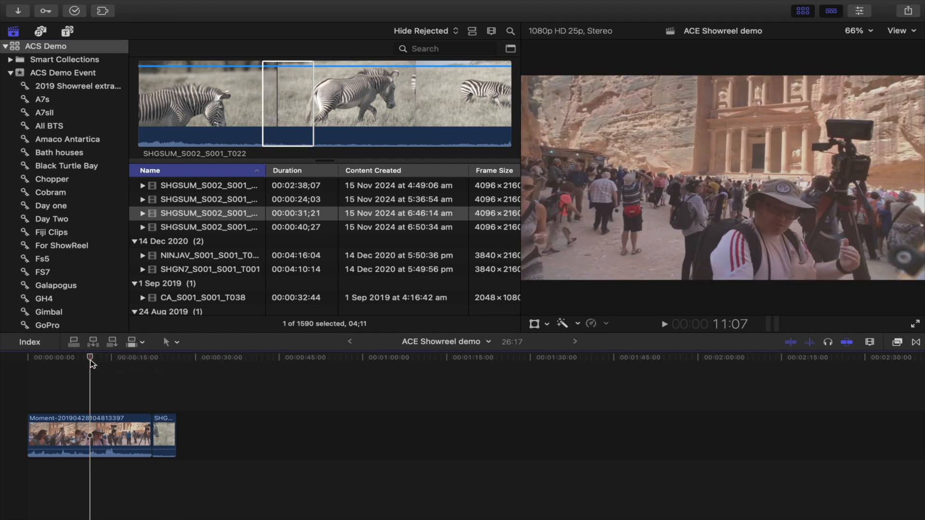
key(l)
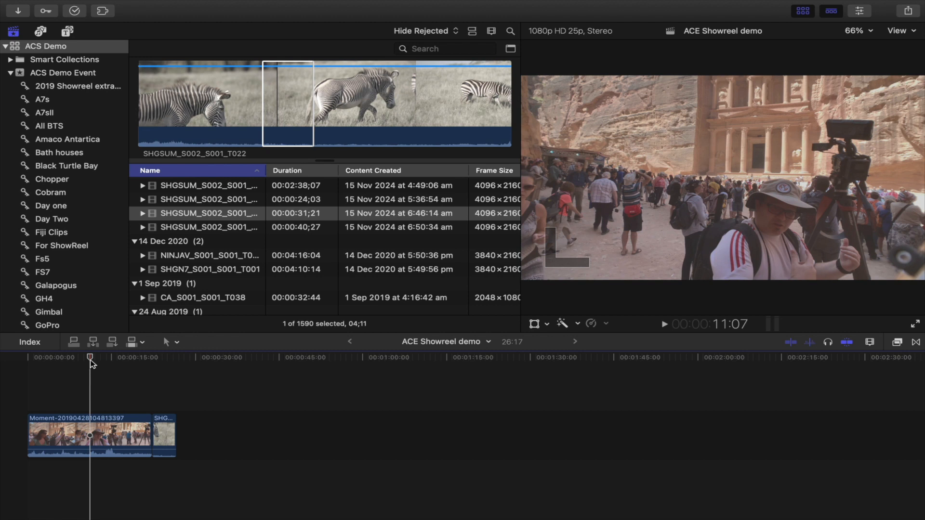
key(w)
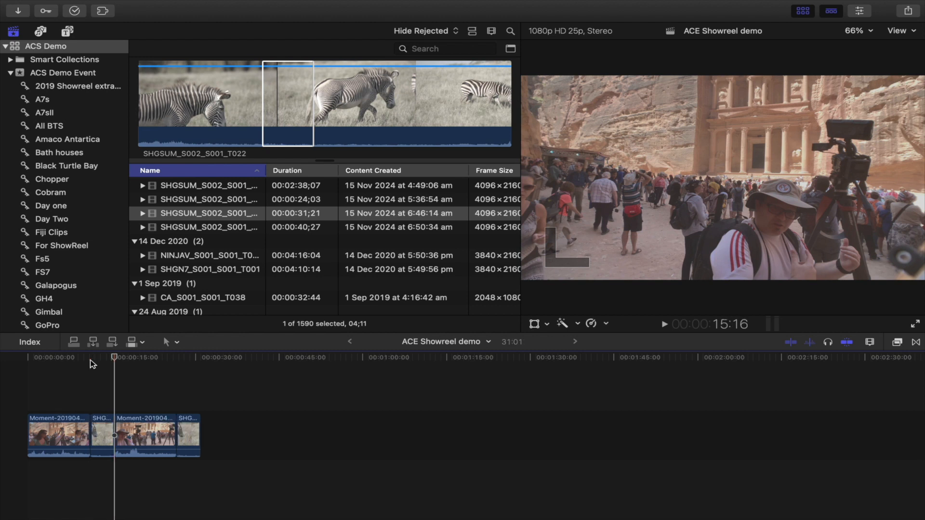
Step: Connect the marked zebra range above the primary storyline at about 6 seconds, then try undoing the last change
click(62, 358)
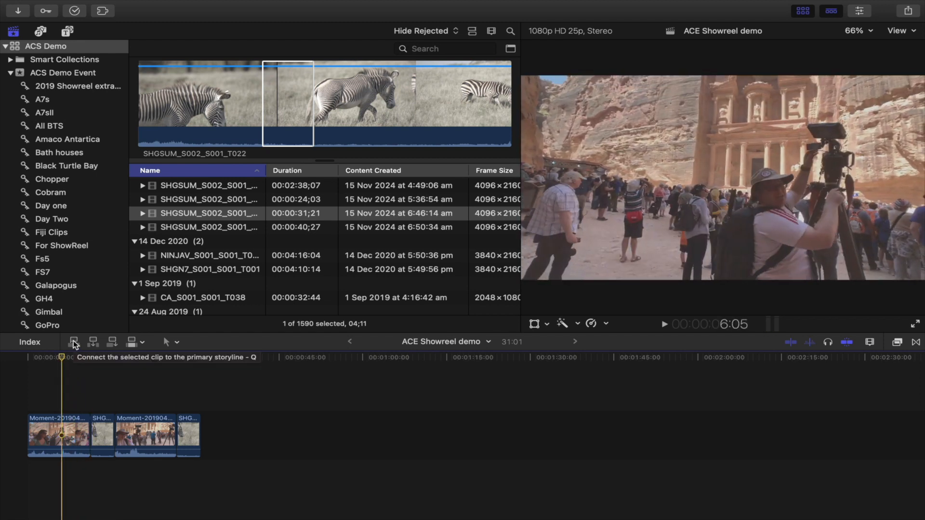
click(73, 342)
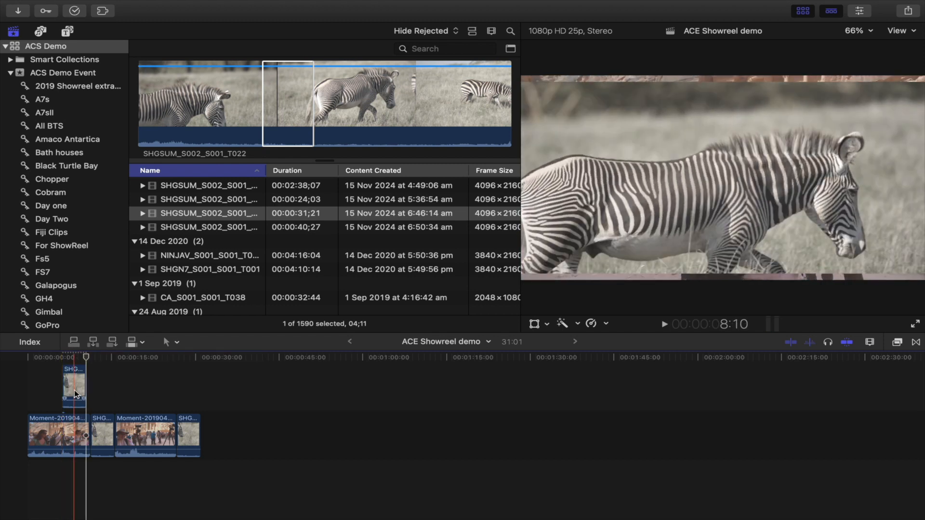
key(super+z)
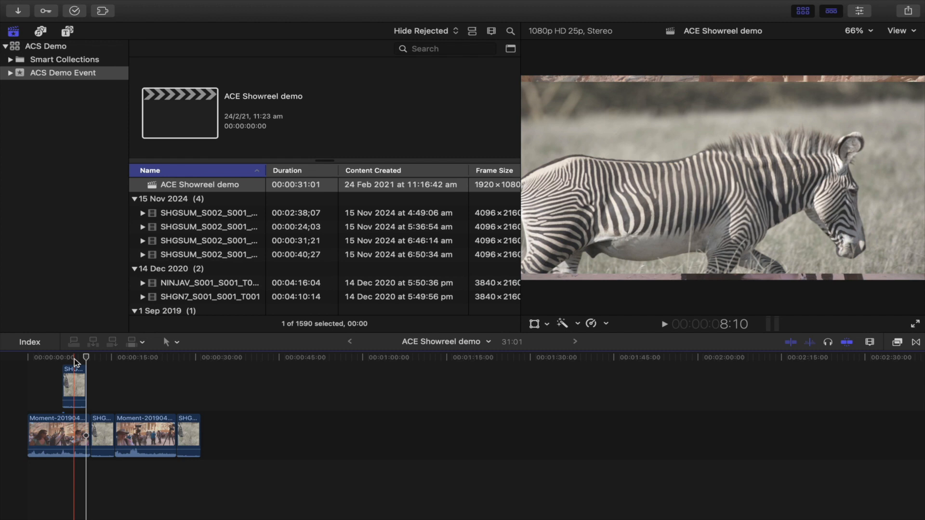
Step: Select the IMG_4147 elephant clip from 6 May 2019 and mark an in and out range near its start
click(192, 226)
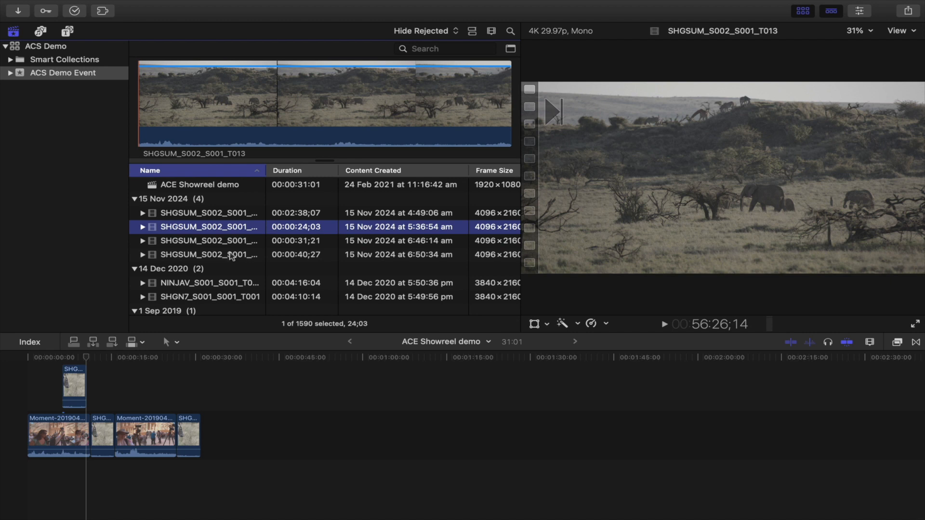
scroll(231, 261, down, 10)
scroll(231, 254, down, 10)
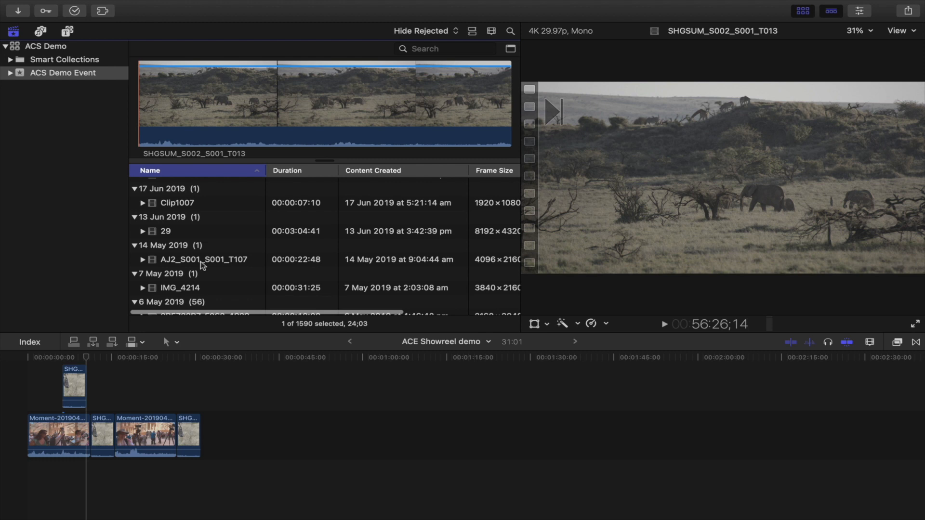
click(189, 256)
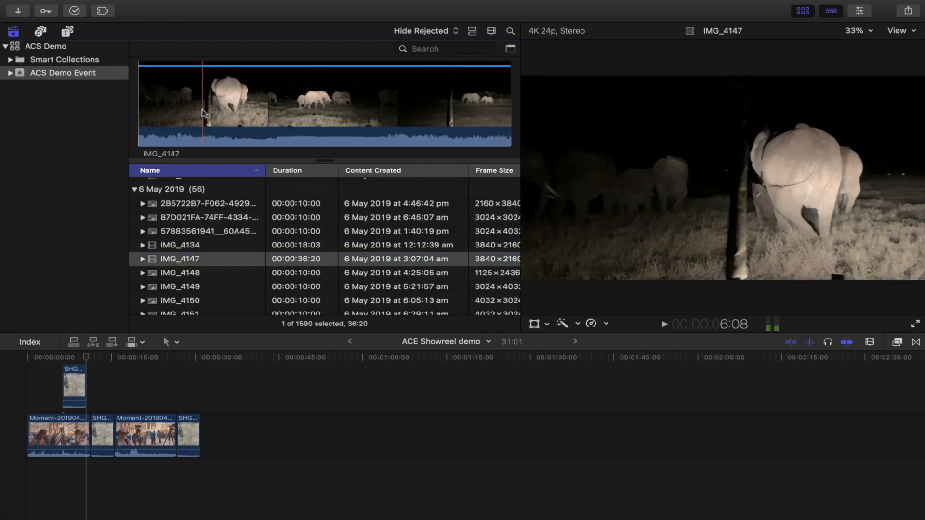
key(i)
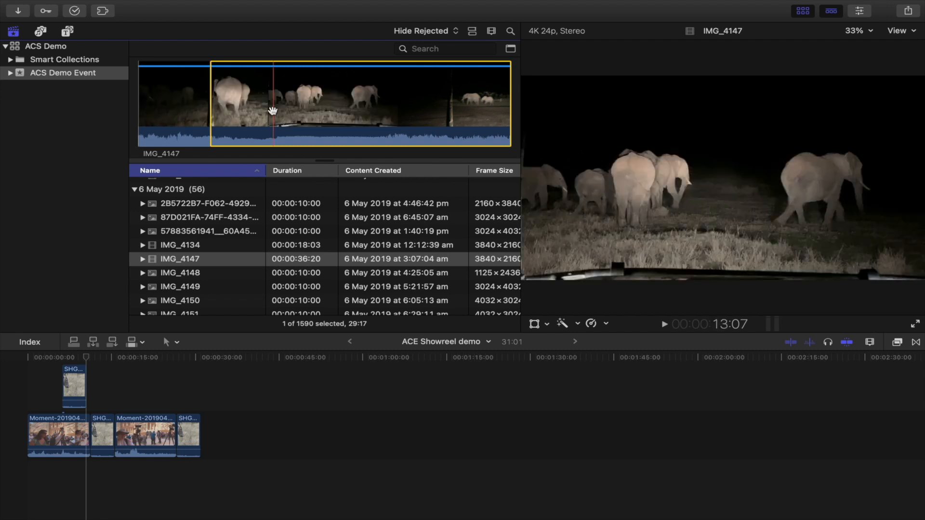
key(o)
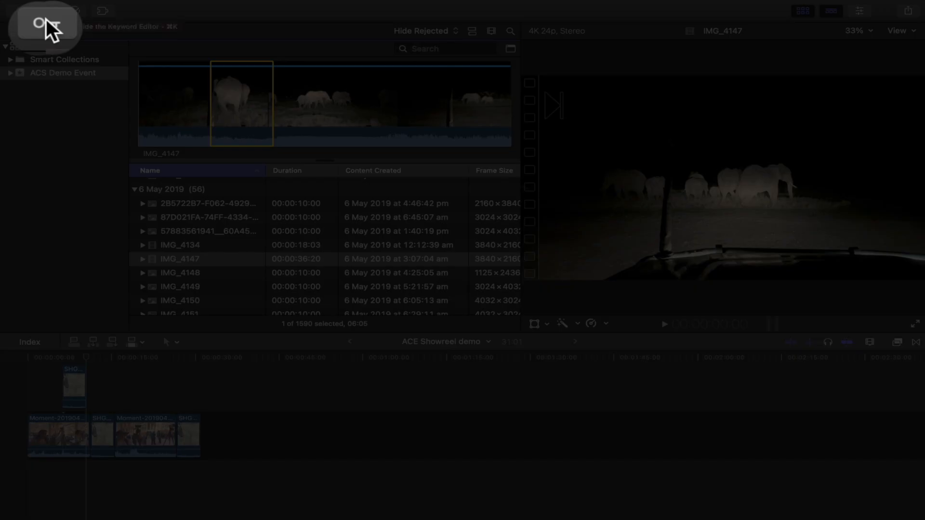
Step: Open the keyword editor and tag the marked range with the keyword elephants walking away
key(super+k)
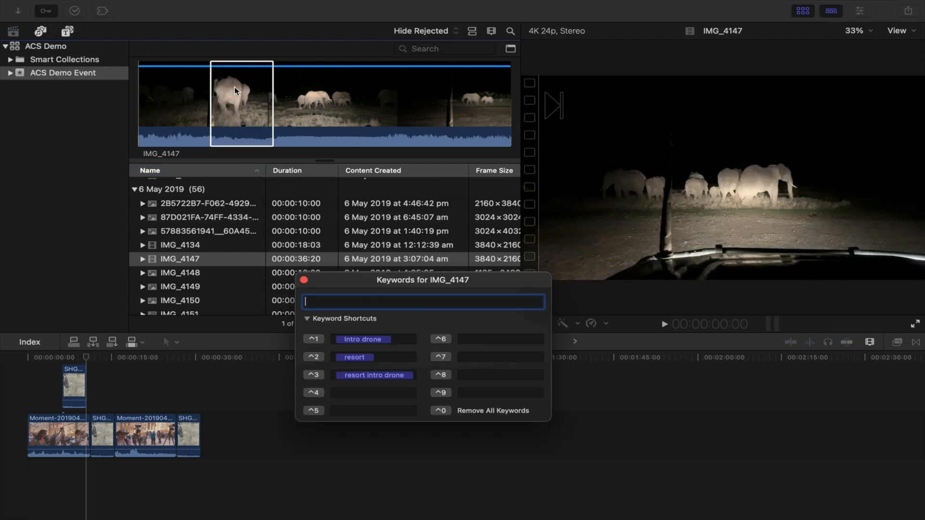
drag(343, 284, 583, 139)
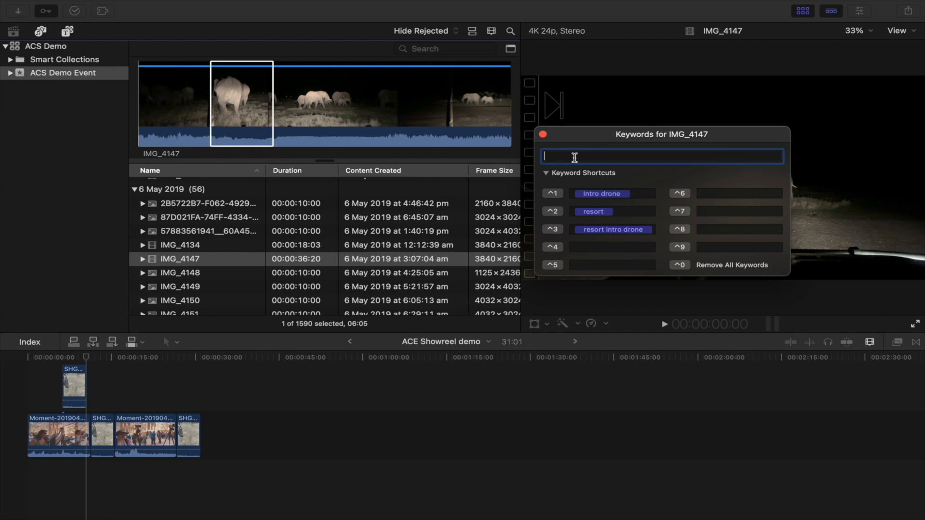
text(elephants walking away)
key(Return)
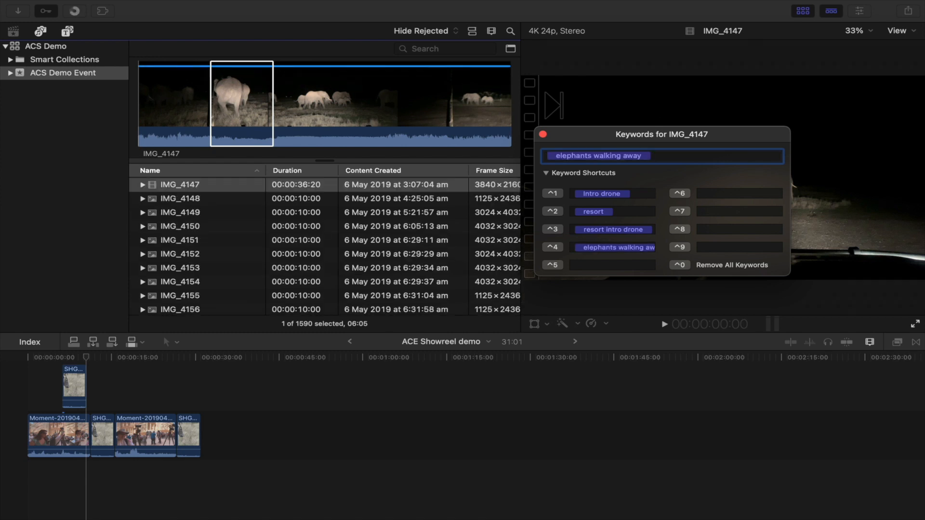
Step: Mark a short range later in the elephant clip and tag it with the keyword elephants in profile
click(235, 109)
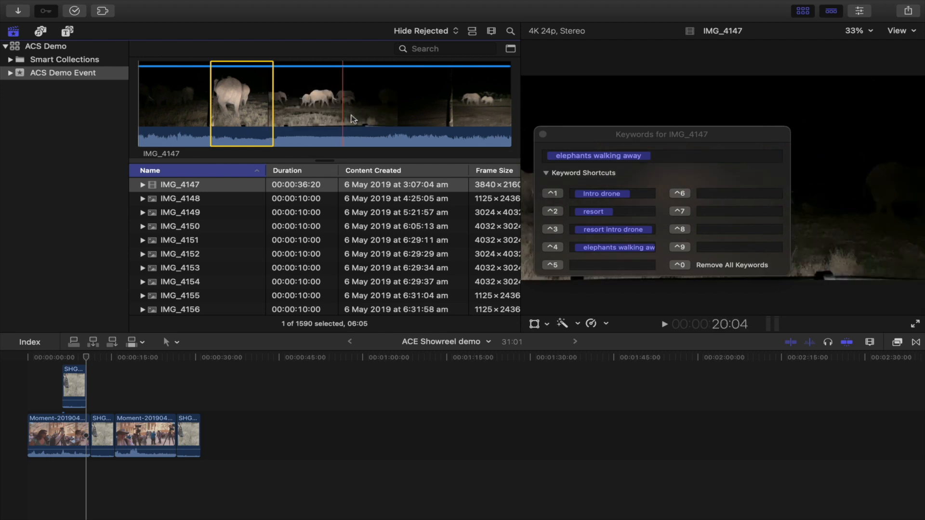
drag(584, 137, 359, 339)
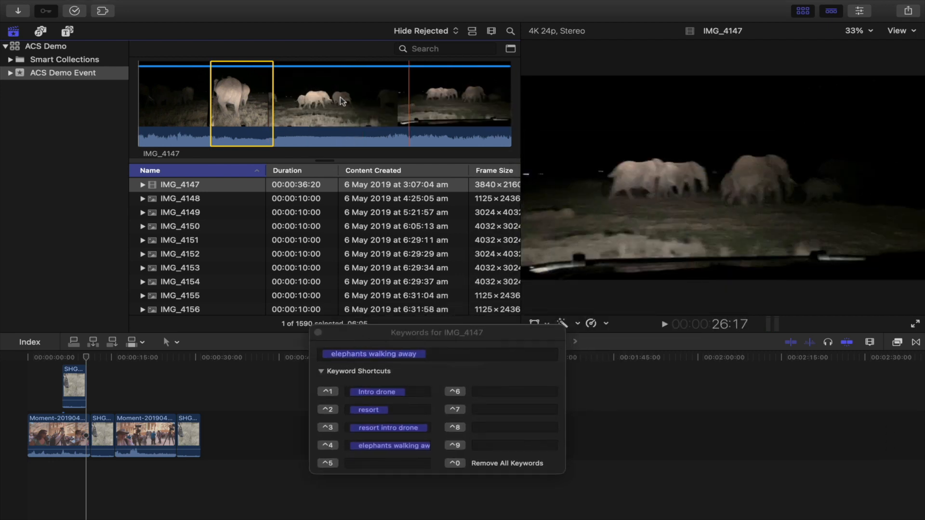
click(370, 100)
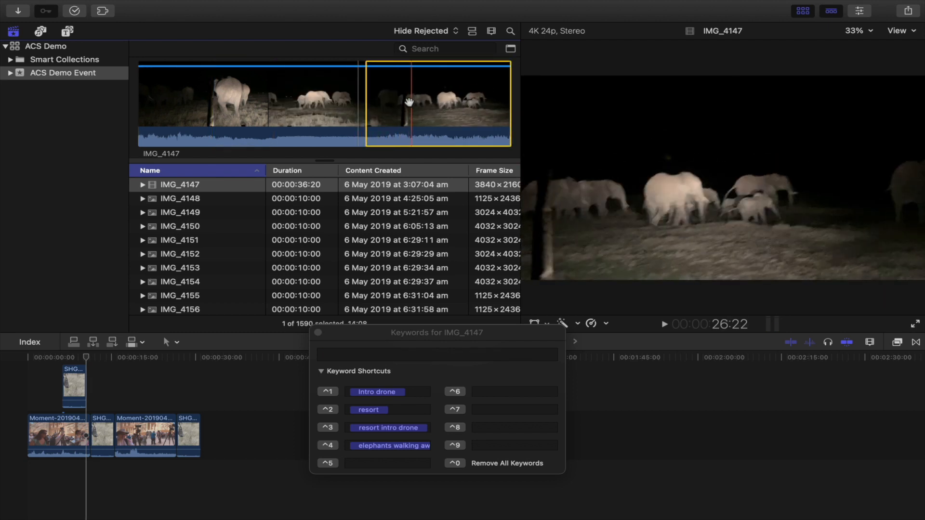
key(o)
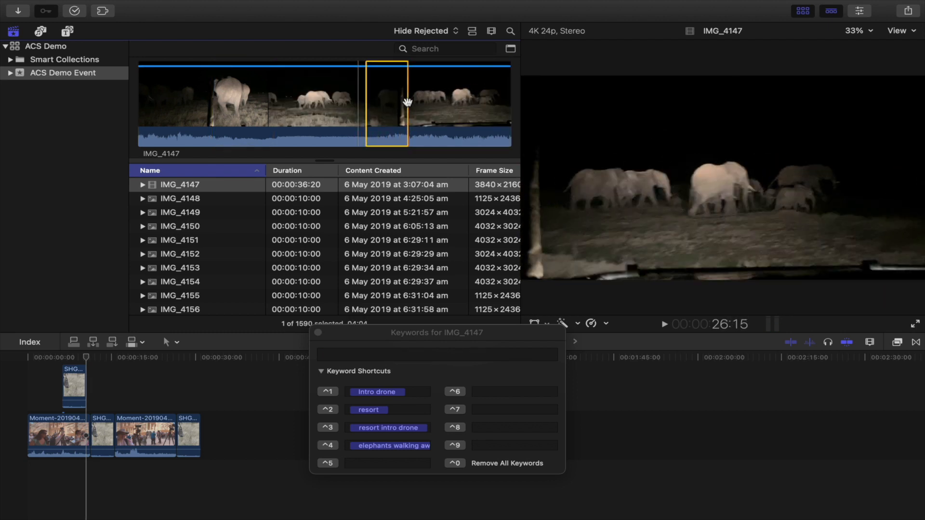
click(351, 355)
text(elephants walking away)
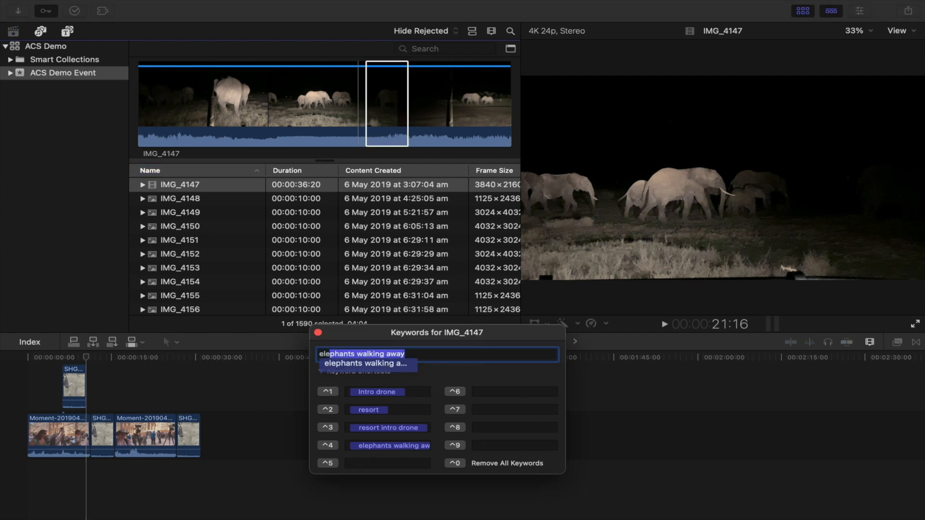
key(Right)
key(BackSpace)
key(BackSpace)
key(BackSpace)
key(BackSpace)
key(BackSpace)
key(BackSpace)
key(BackSpace)
key(BackSpace)
key(BackSpace)
key(BackSpace)
key(BackSpace)
key(BackSpace)
text(in profile)
key(Return)
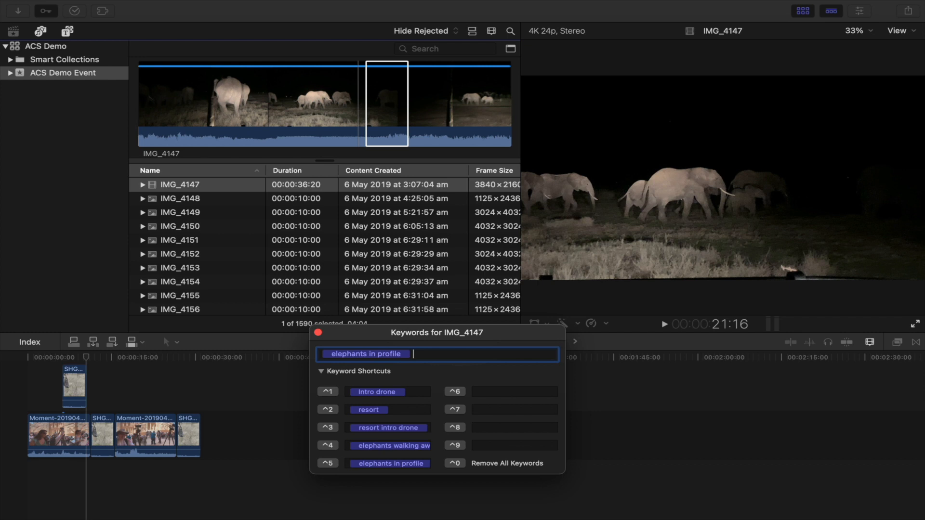
Step: Mark another range in the middle of the clip and tag it with the keyword elephants walking away in profile
click(378, 82)
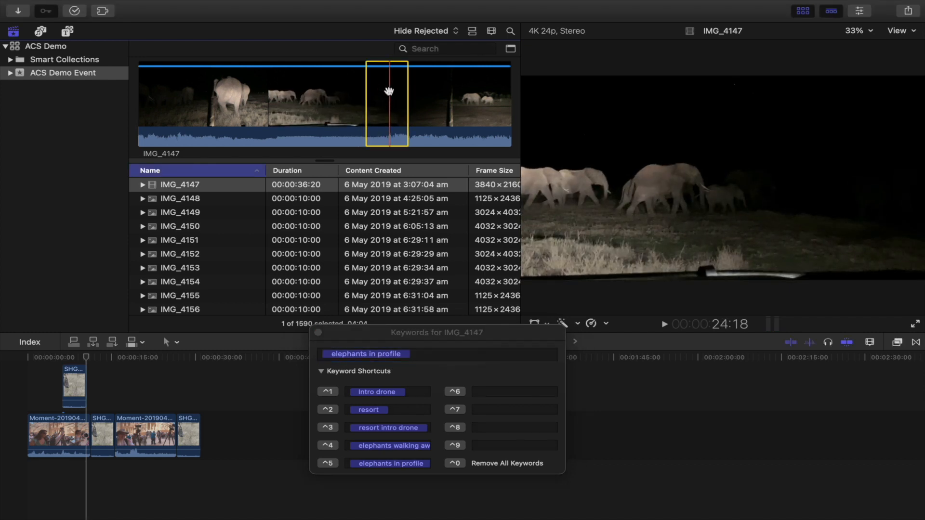
key(o)
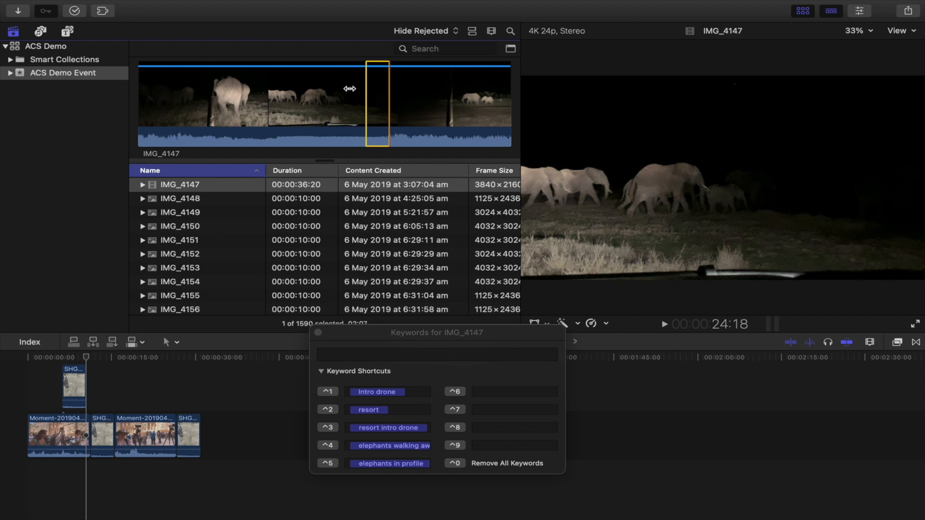
key(i)
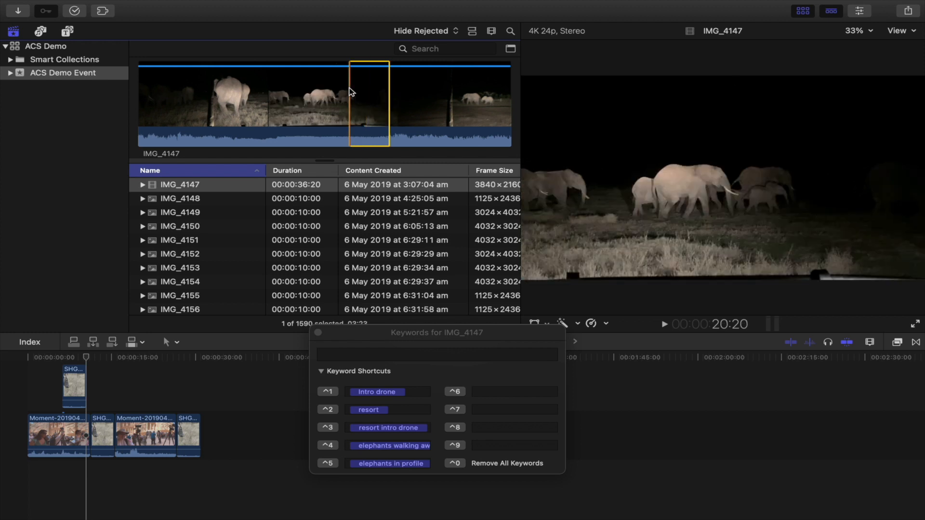
click(352, 358)
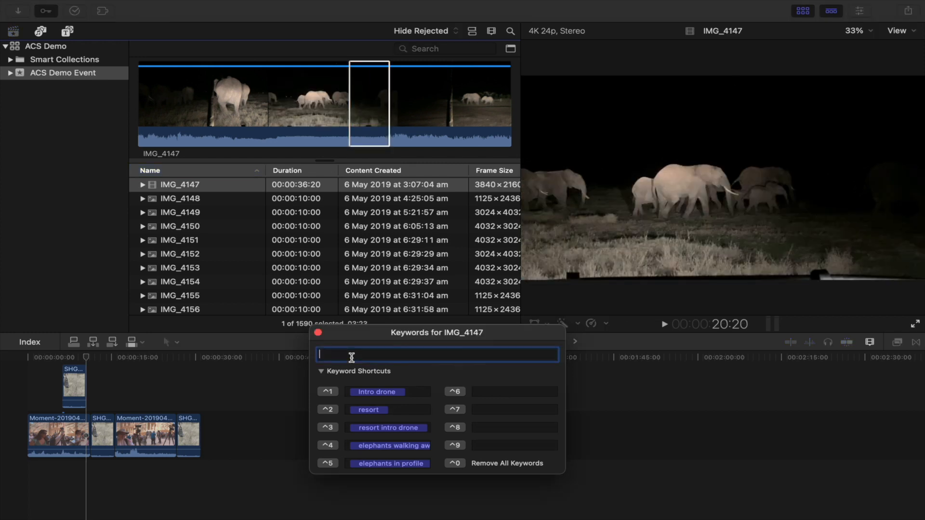
text(elephants in profile)
key(BackSpace)
key(BackSpace)
key(BackSpace)
key(BackSpace)
key(BackSpace)
key(BackSpace)
key(BackSpace)
key(BackSpace)
key(BackSpace)
text(walking away in profile)
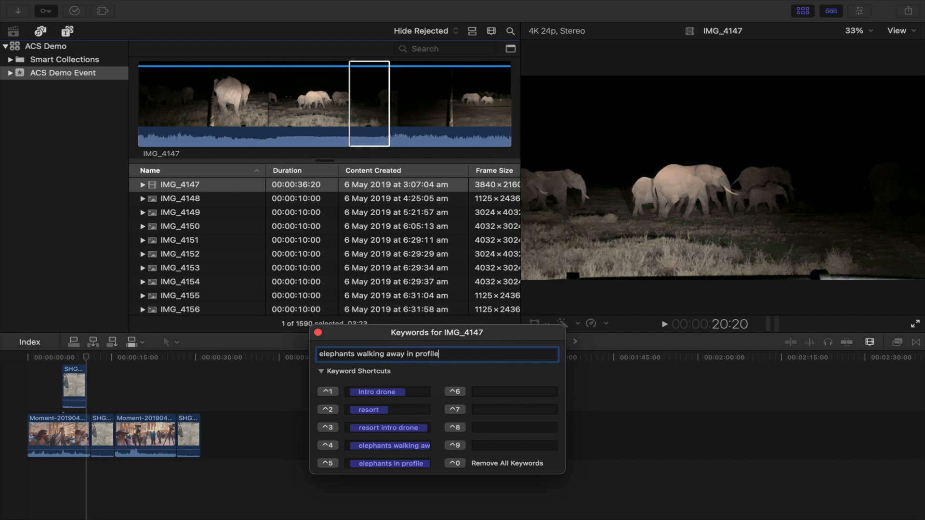
key(Return)
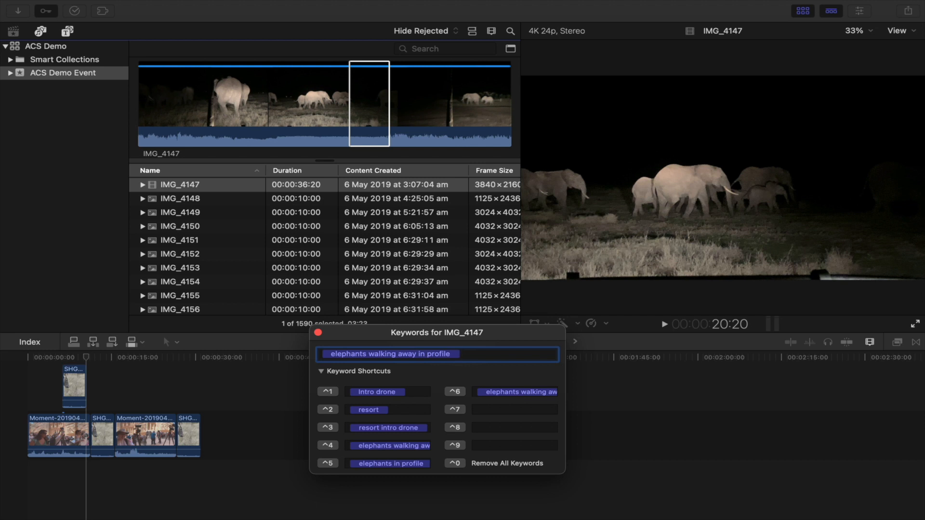
Step: Expand the event and browse the new elephant keyword collections
click(9, 73)
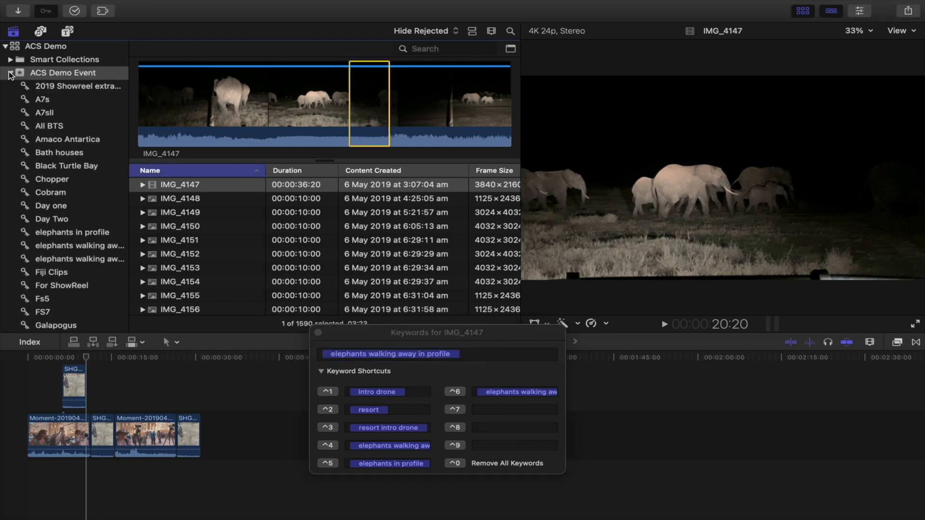
click(62, 247)
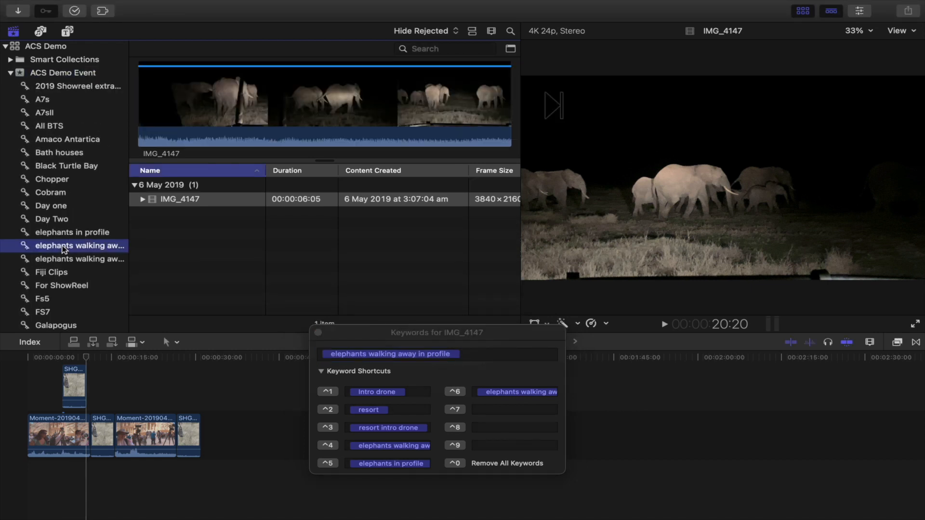
click(70, 262)
click(70, 244)
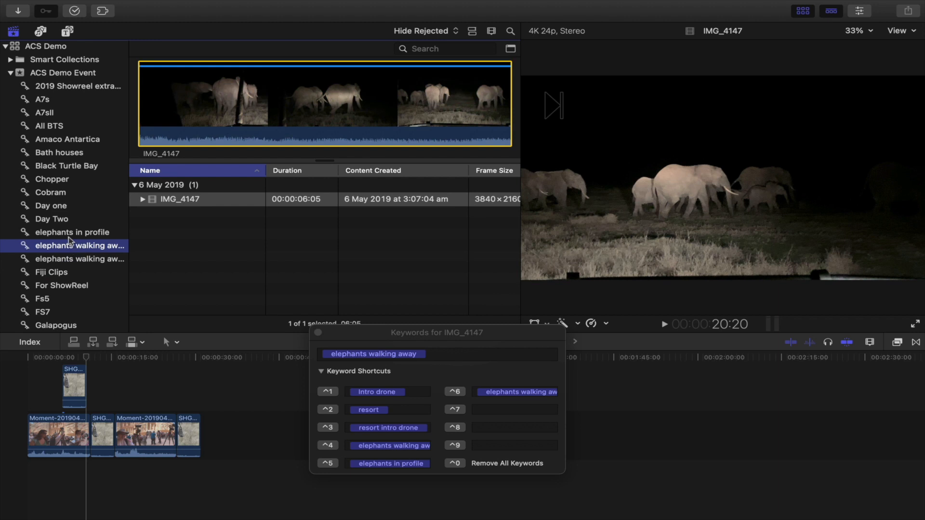
click(69, 234)
click(67, 247)
click(72, 260)
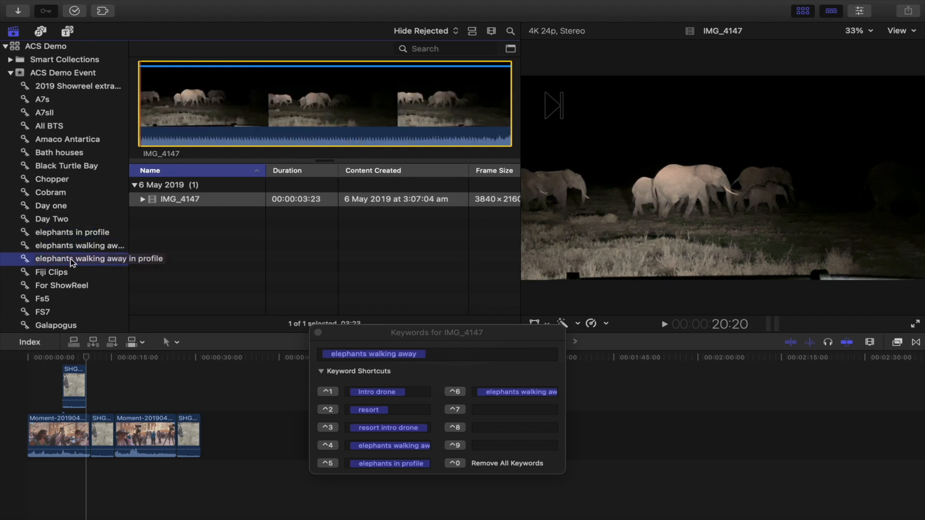
Step: Expand IMG_4147's keyword ranges, remove the elephants in profile keyword, and close the keyword editor
click(156, 200)
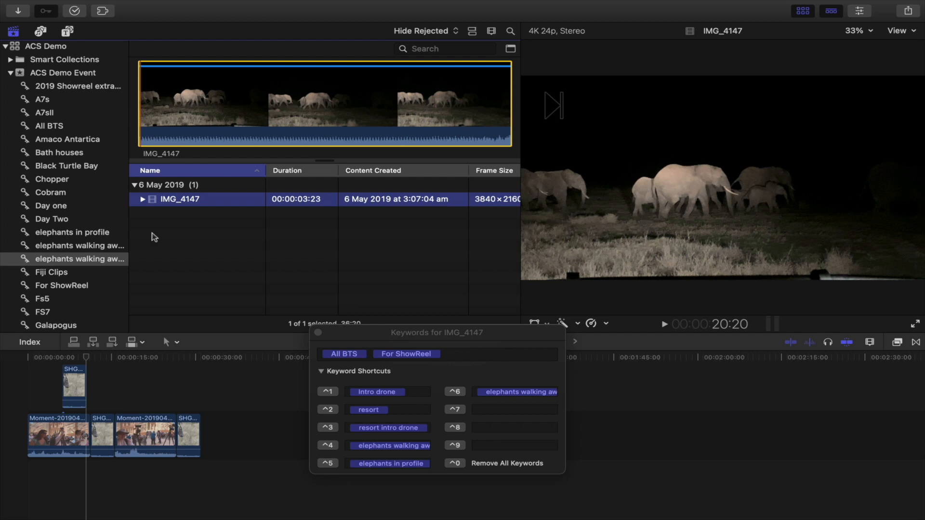
click(143, 200)
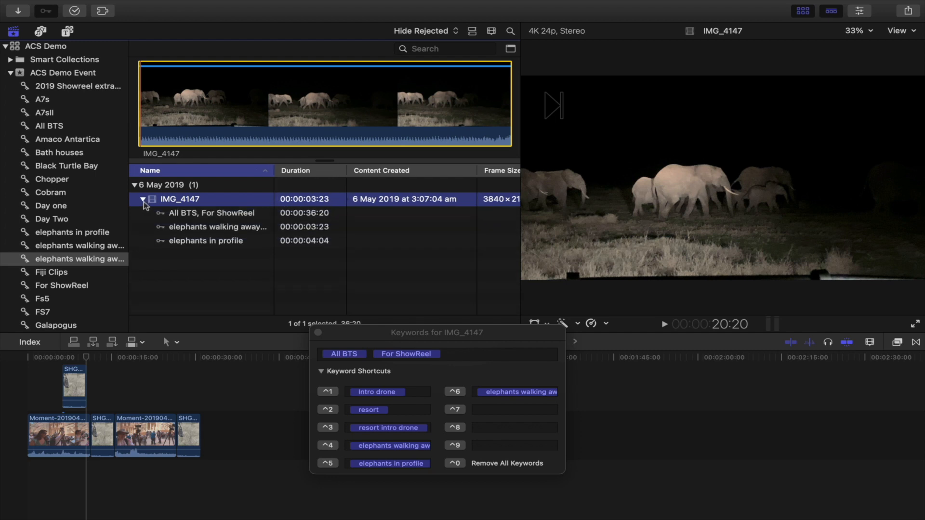
click(207, 230)
click(203, 244)
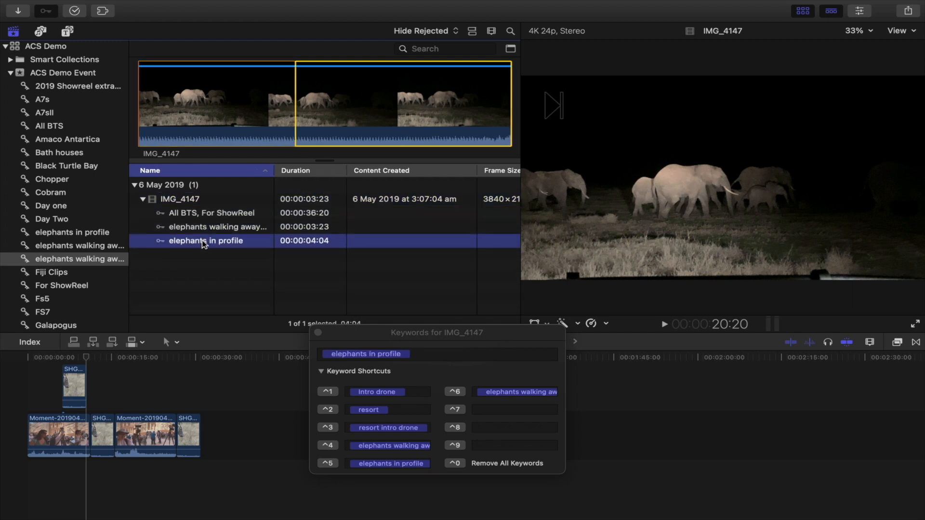
key(Delete)
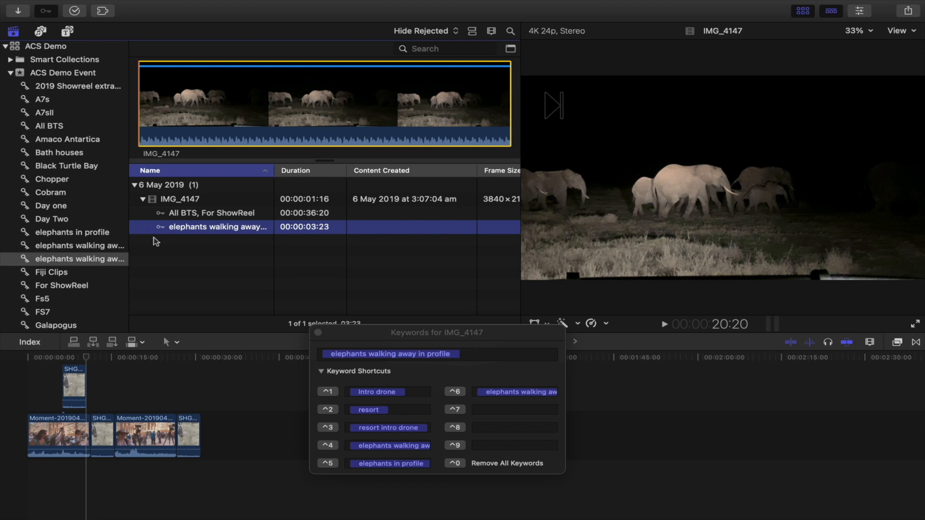
click(318, 333)
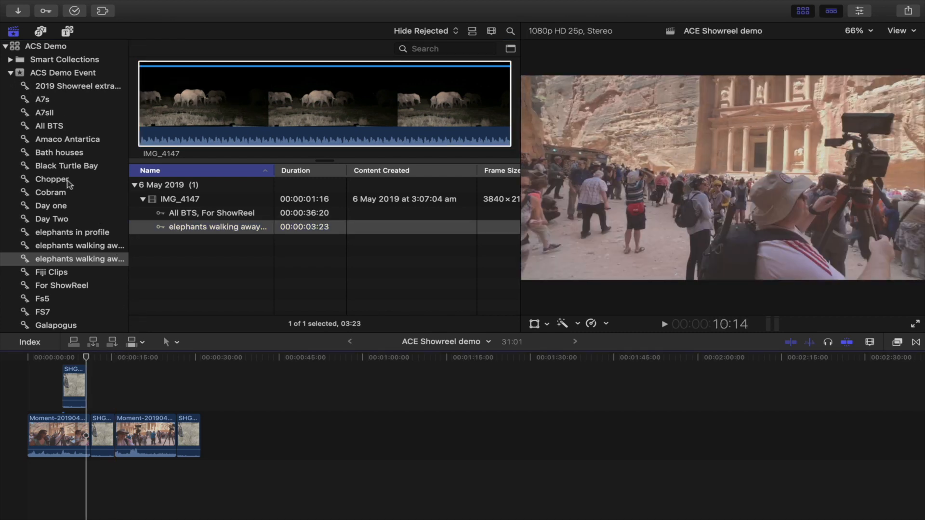
Step: Open the Galapogus keyword collection, mark a range on clip GH019189 and append it to the timeline end
scroll(71, 169, down, 1)
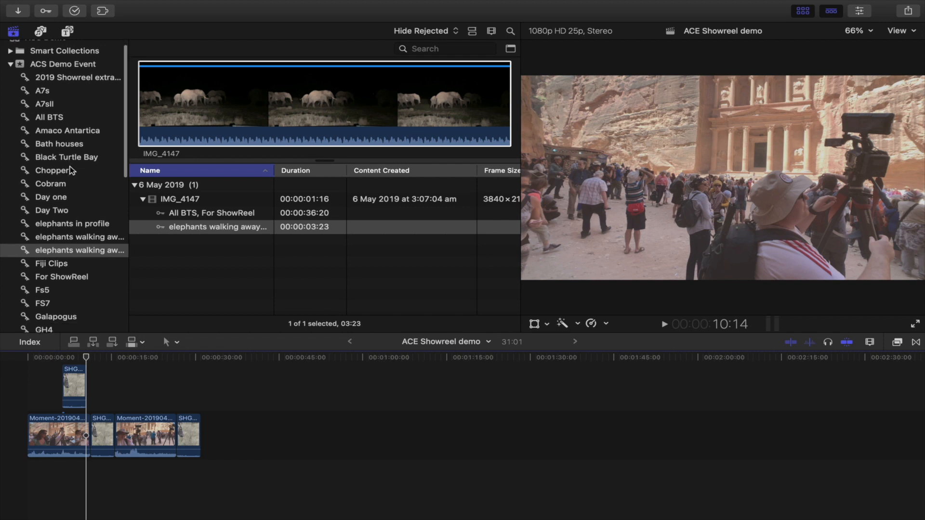
scroll(82, 193, down, 4)
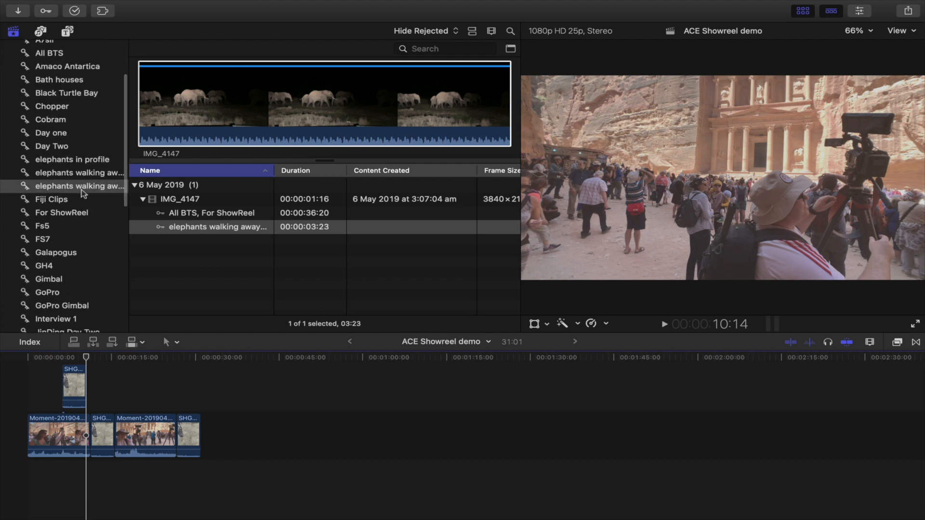
click(62, 252)
click(217, 224)
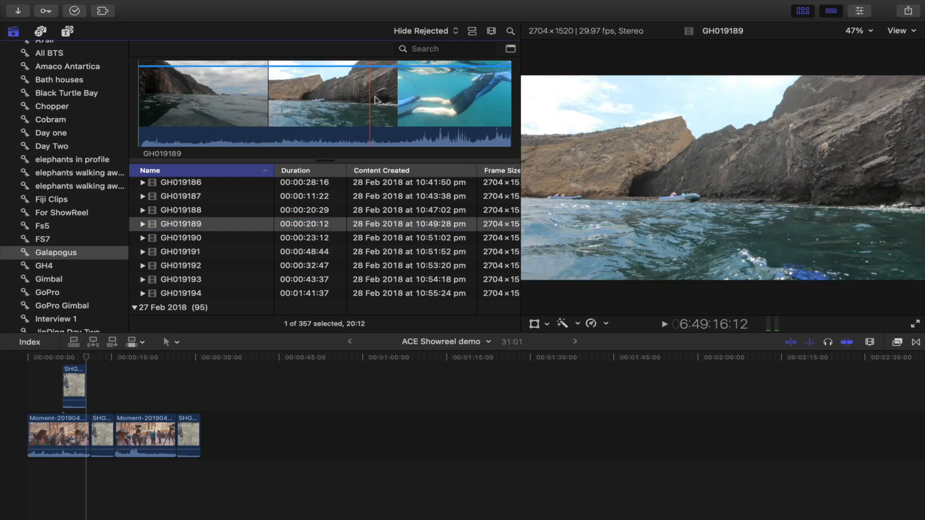
key(i)
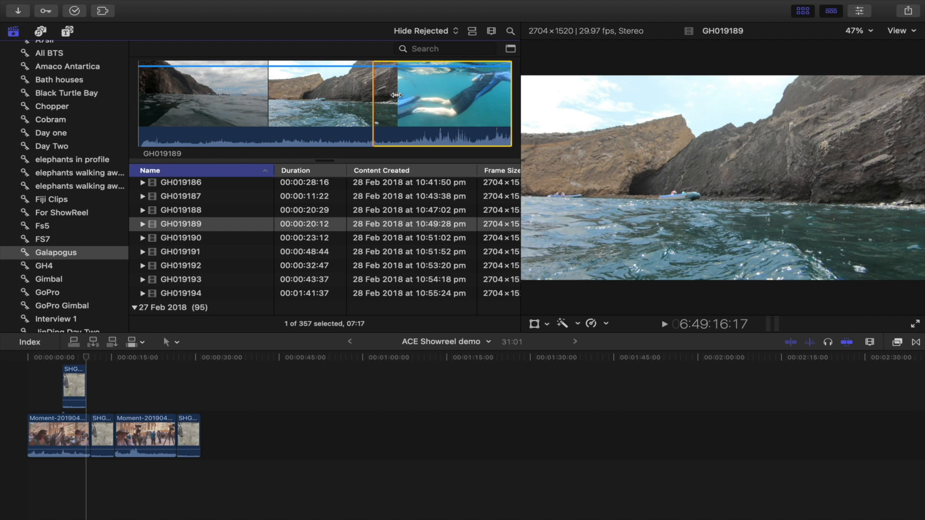
key(o)
key(e)
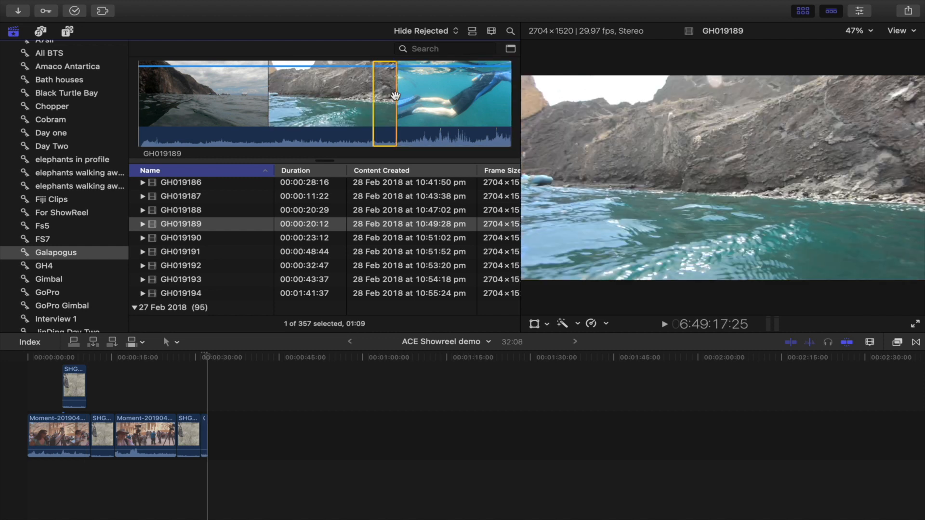
Step: Mark a range on Clip0253 in the Galapogus collection and append it to the end of the timeline
scroll(211, 257, down, 5)
click(202, 244)
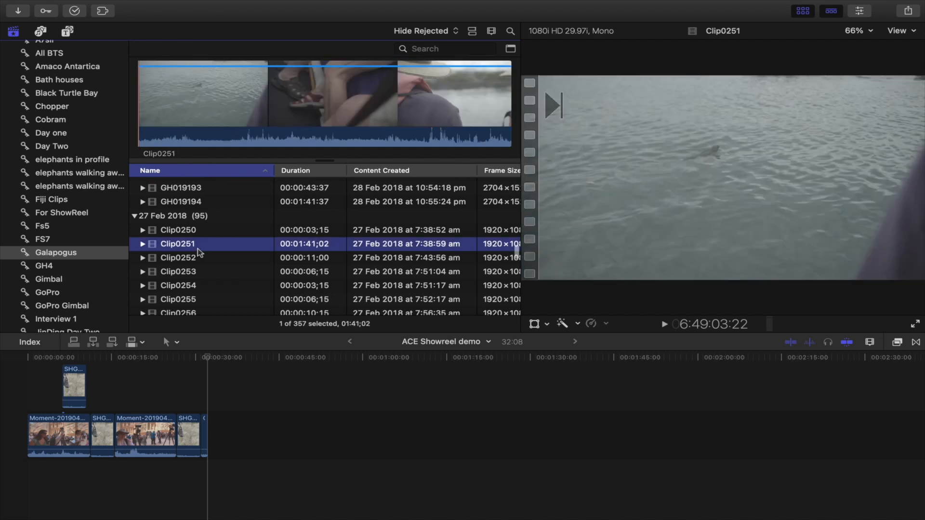
click(218, 274)
key(i)
key(o)
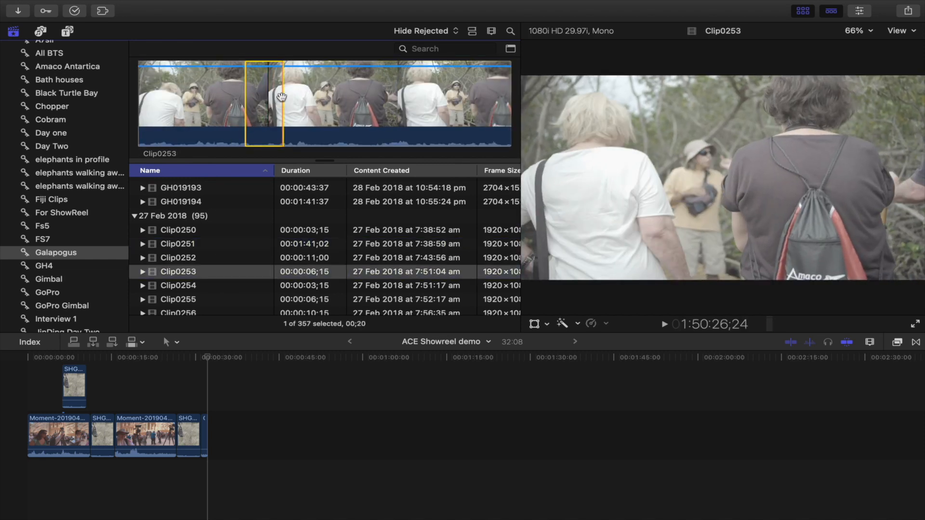
key(e)
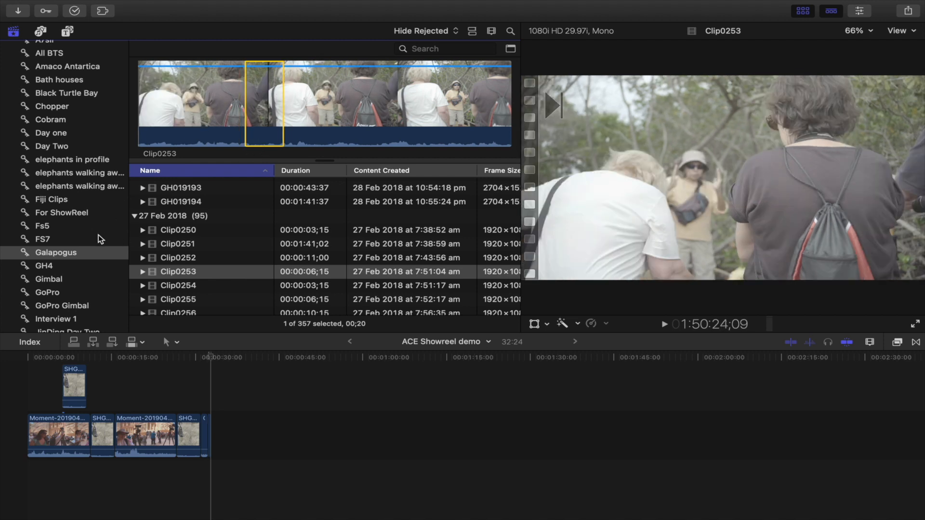
Step: Open the Short Walk keyword collection, mark a range on Clip0261 and append it to the timeline end
scroll(99, 238, down, 4)
scroll(100, 238, down, 6)
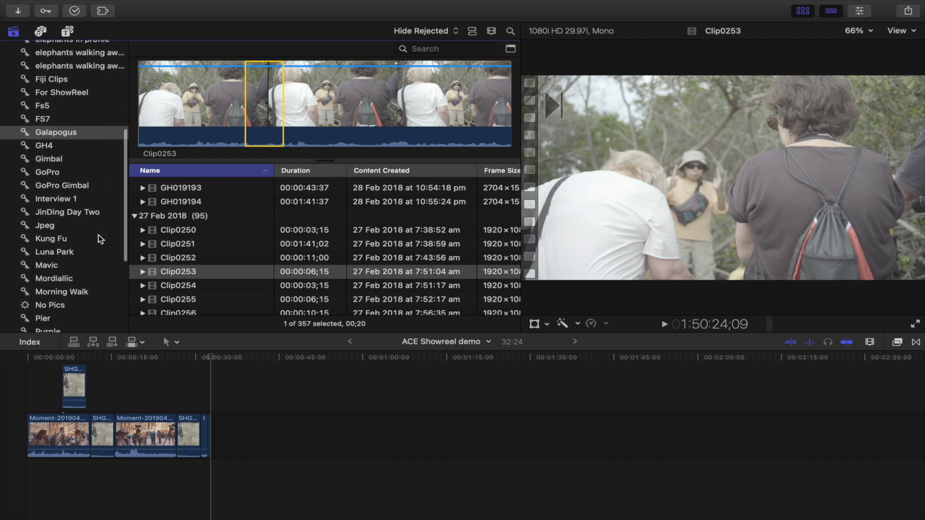
click(70, 235)
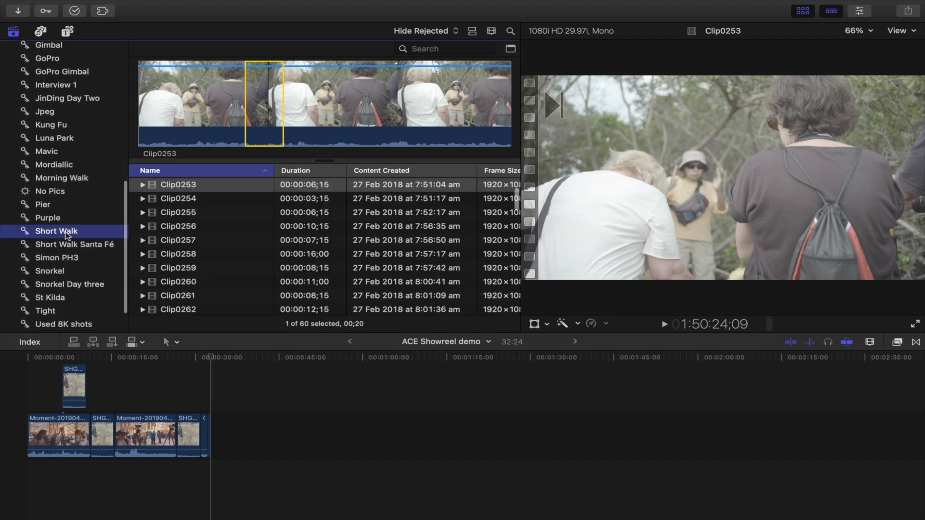
click(242, 257)
scroll(240, 274, down, 2)
scroll(240, 278, down, 1)
click(239, 241)
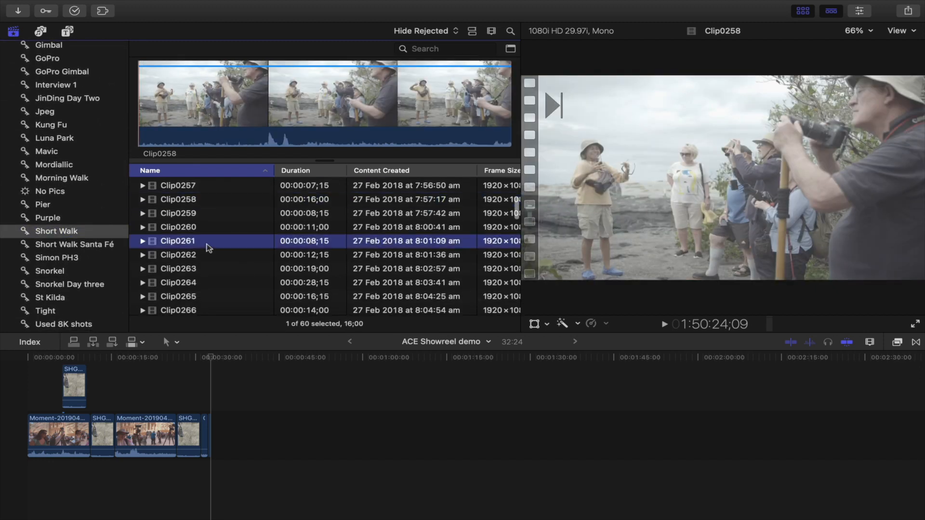
key(i)
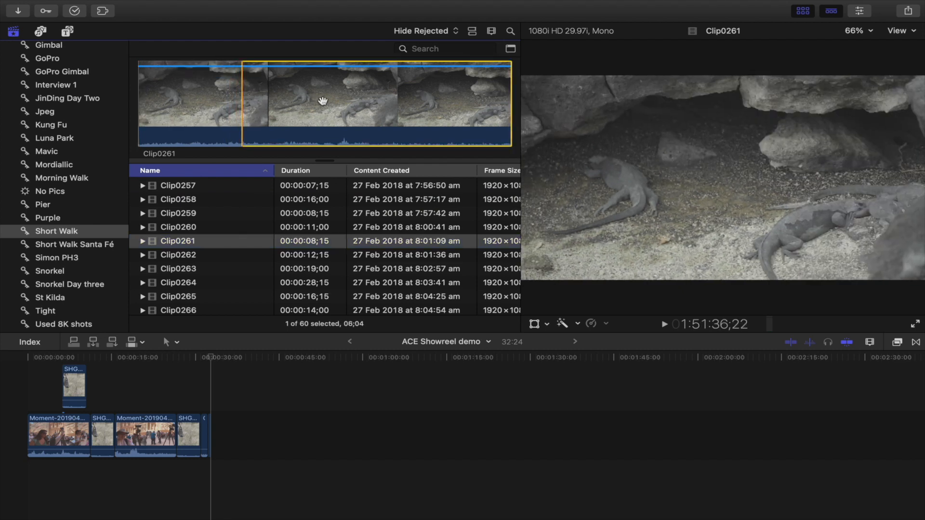
key(o)
key(r)
key(a)
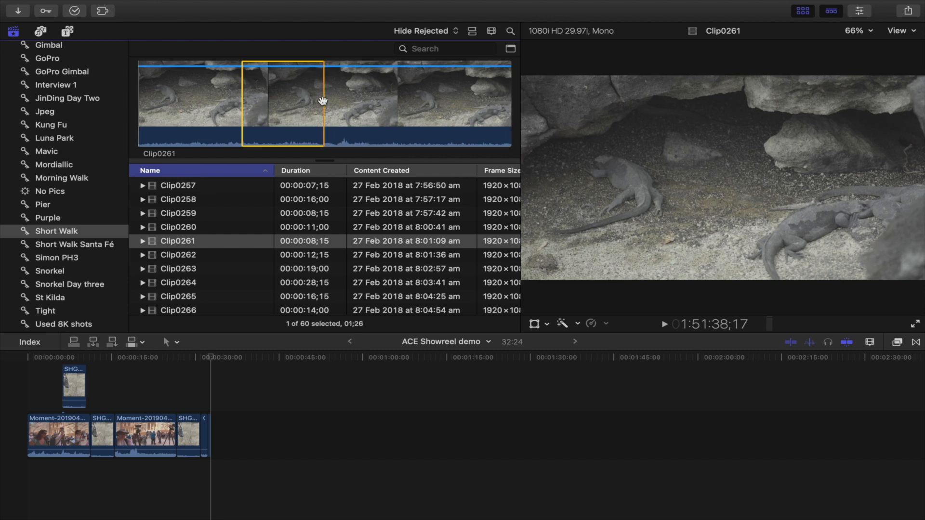
key(e)
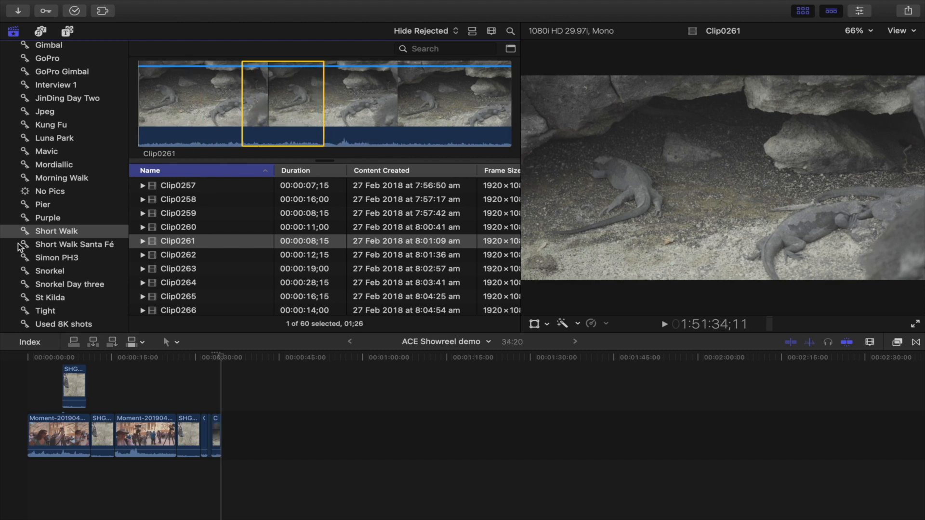
Step: Open the Luna Park keyword collection and mark a range on clip C0039
scroll(25, 252, down, 3)
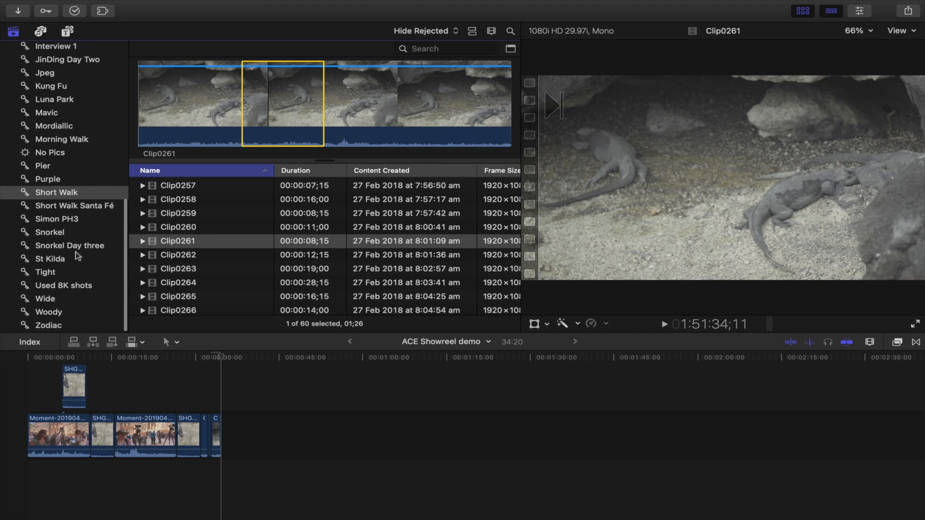
scroll(76, 256, up, 4)
click(64, 155)
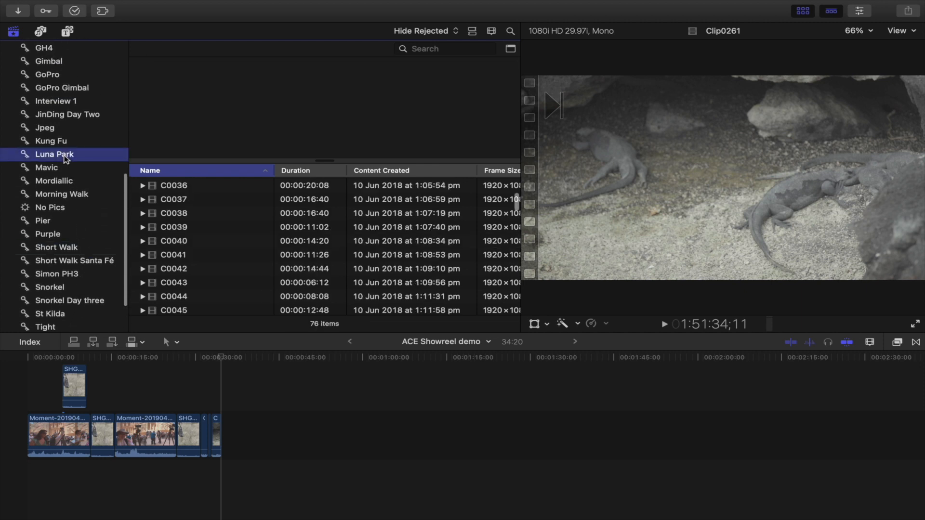
click(203, 227)
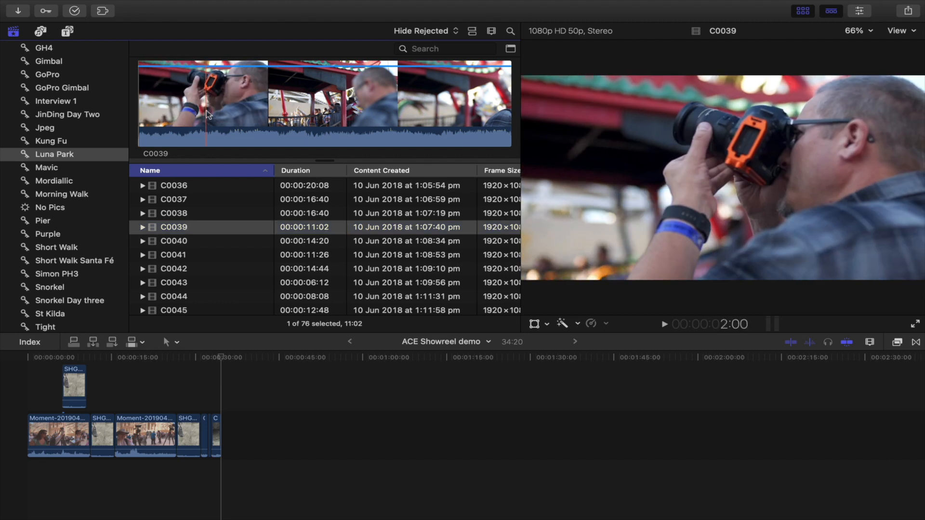
key(i)
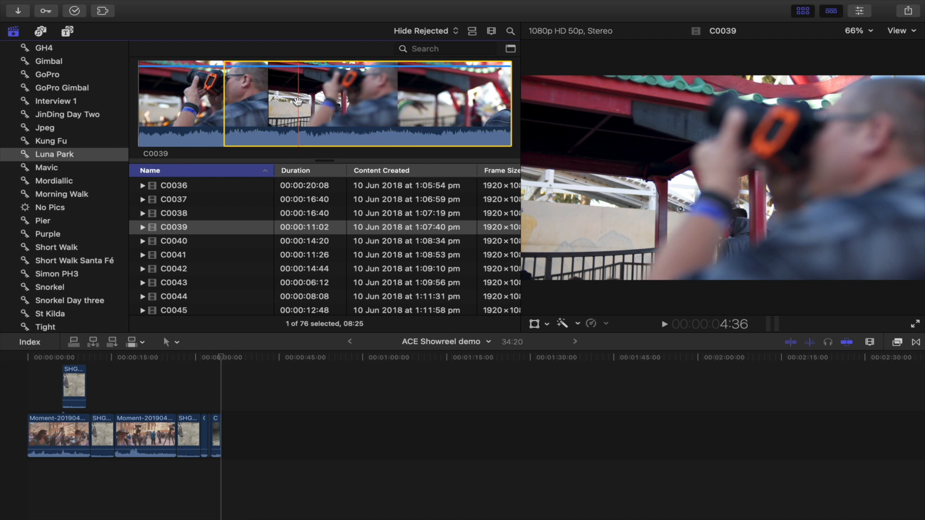
key(o)
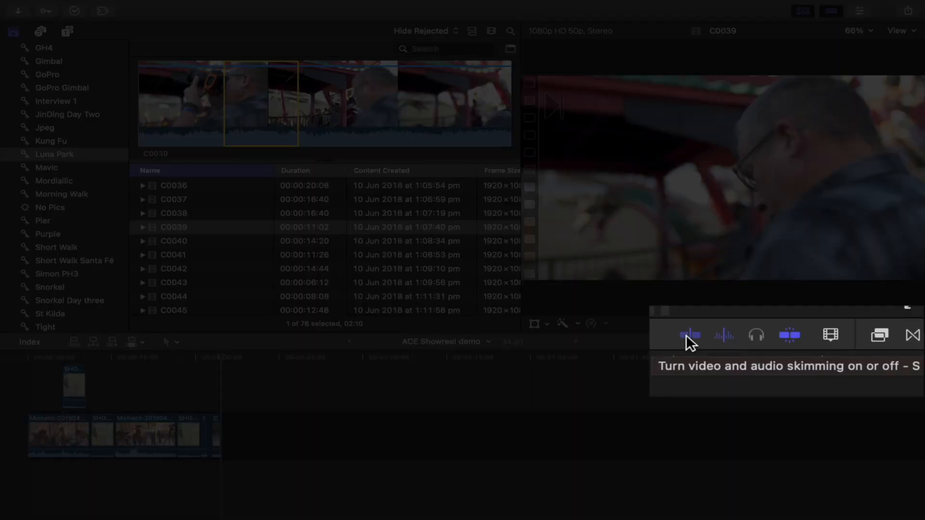
Step: Turn off audio skimming, then mark a range on clip C0047 and append it to the timeline end
click(727, 337)
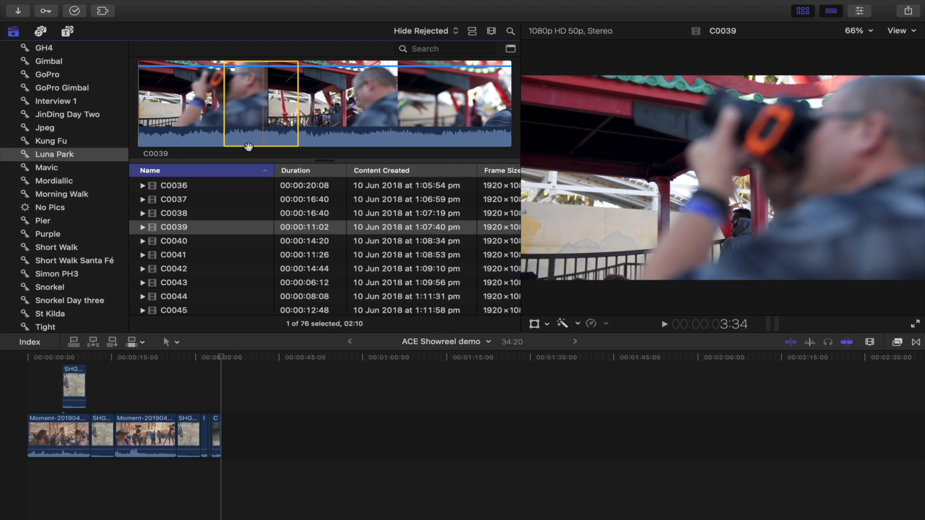
click(195, 283)
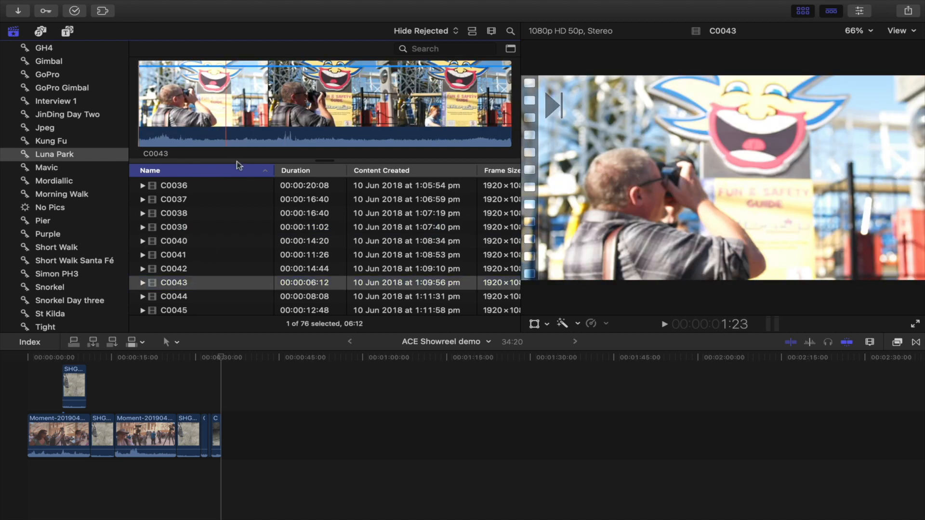
scroll(200, 288, down, 5)
click(193, 241)
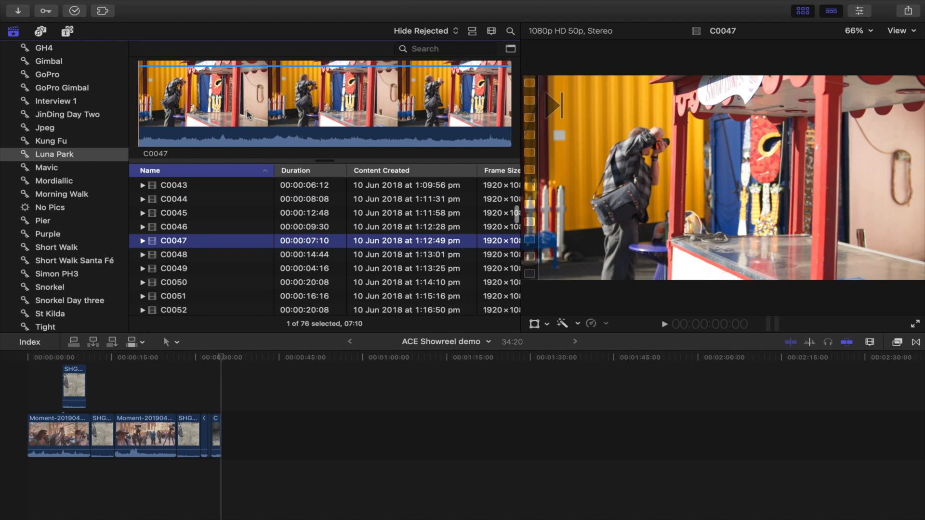
key(i)
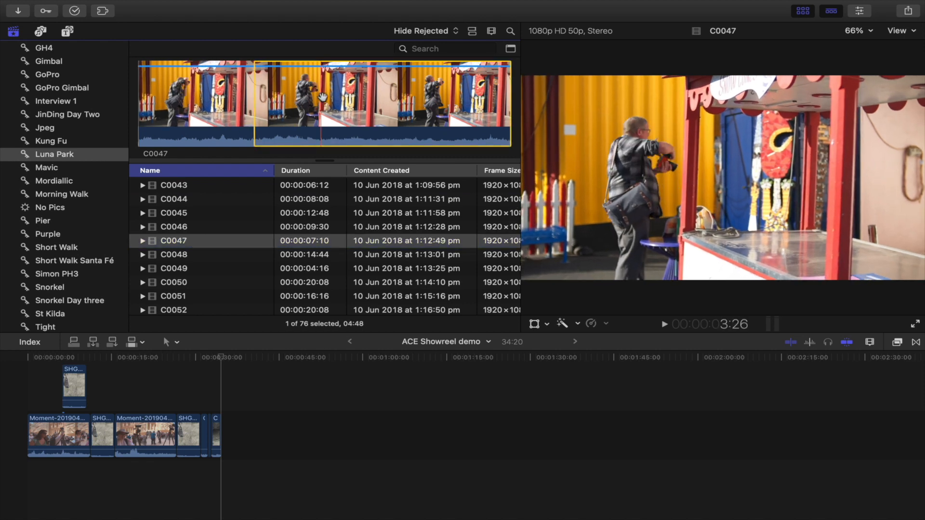
key(o)
key(e)
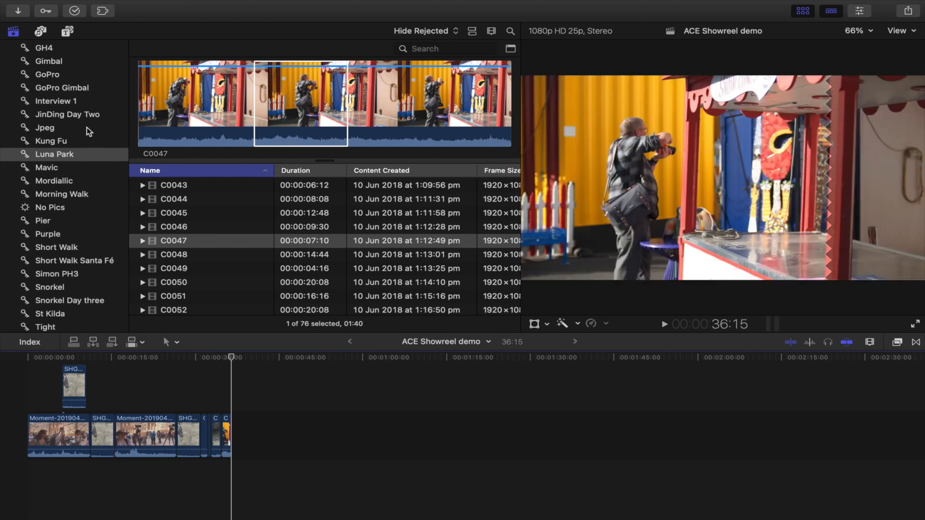
Step: Browse the Fiji Clips, elephant and Bath houses keyword collections and preview their clips
scroll(86, 127, up, 5)
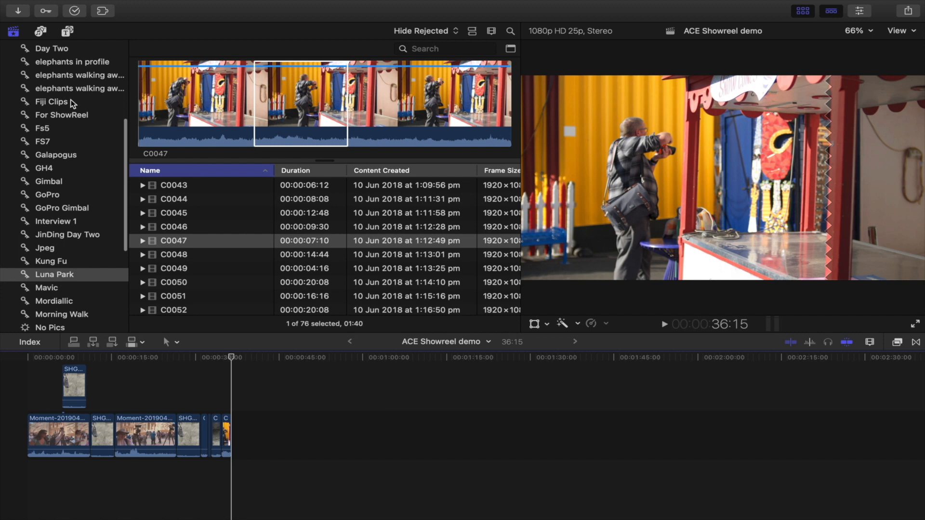
click(72, 102)
click(221, 232)
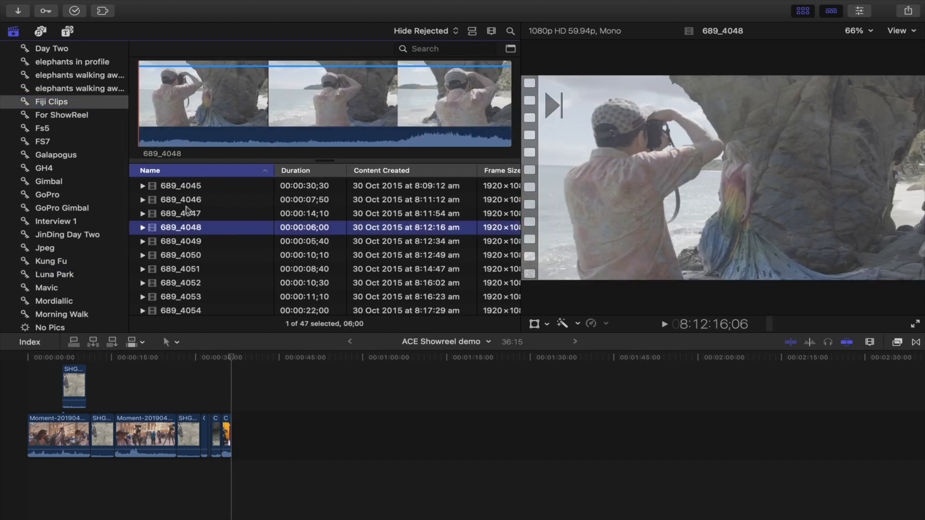
scroll(102, 148, up, 1)
scroll(101, 148, up, 3)
click(80, 152)
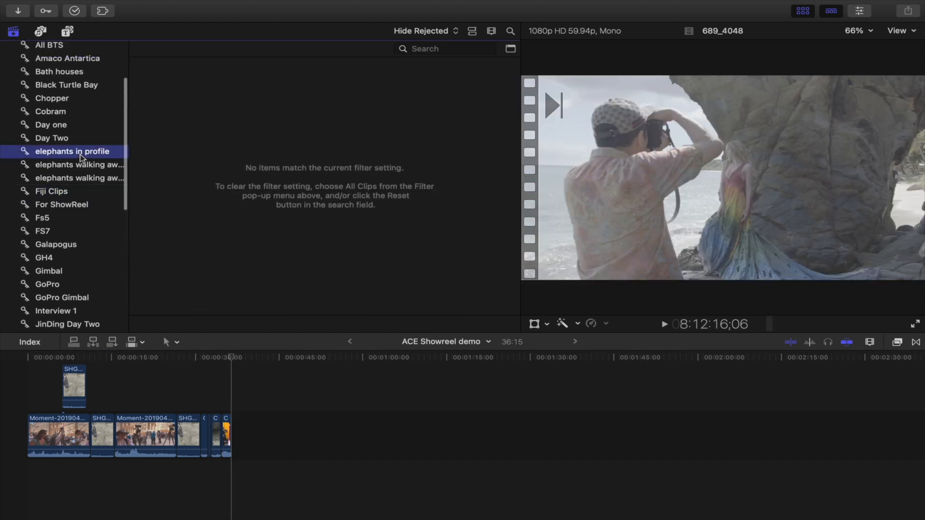
click(75, 166)
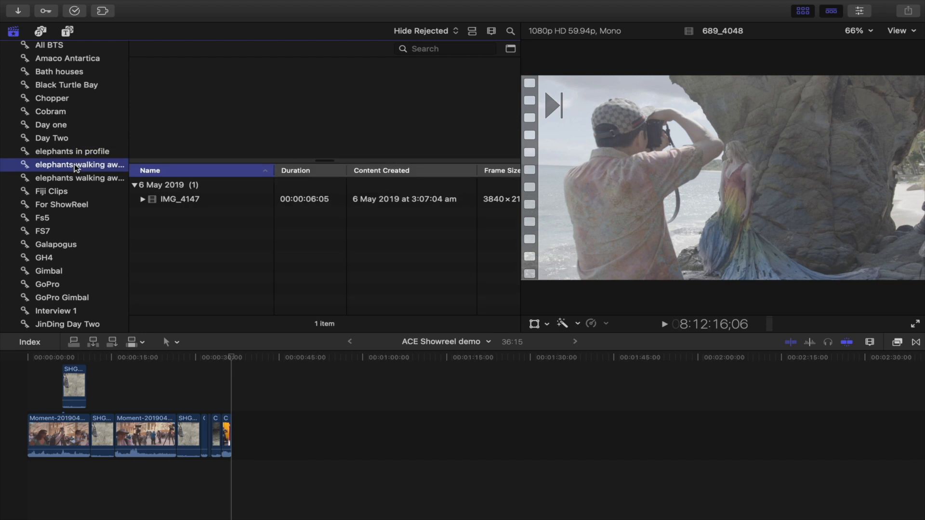
click(177, 200)
scroll(80, 125, up, 2)
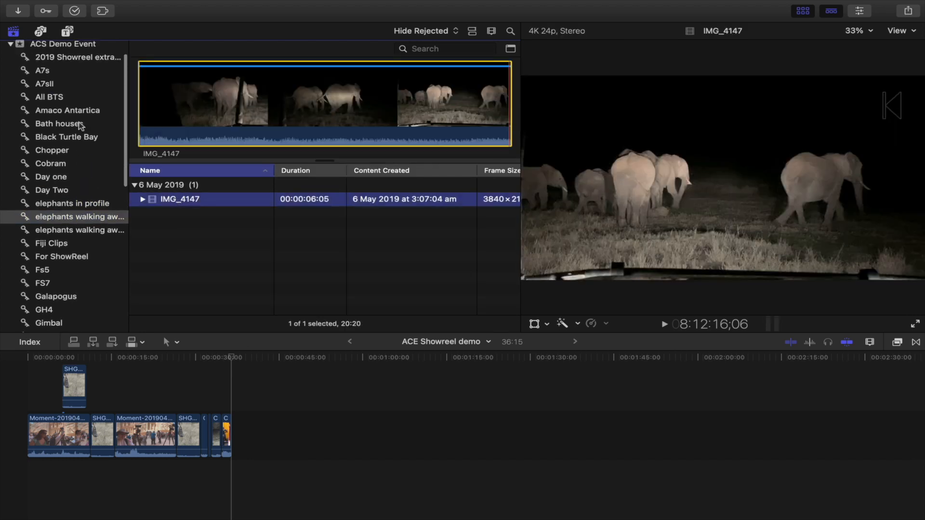
scroll(81, 126, up, 1)
click(78, 152)
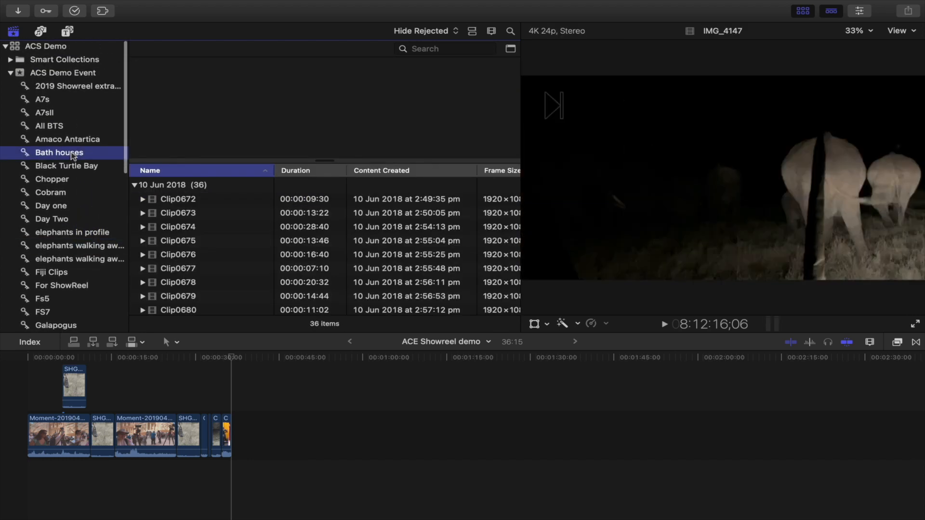
click(195, 241)
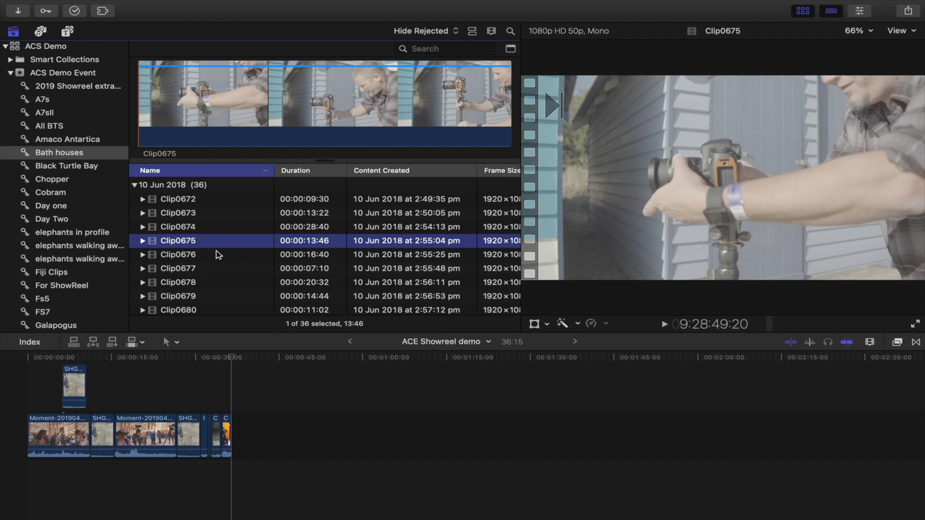
scroll(218, 254, down, 5)
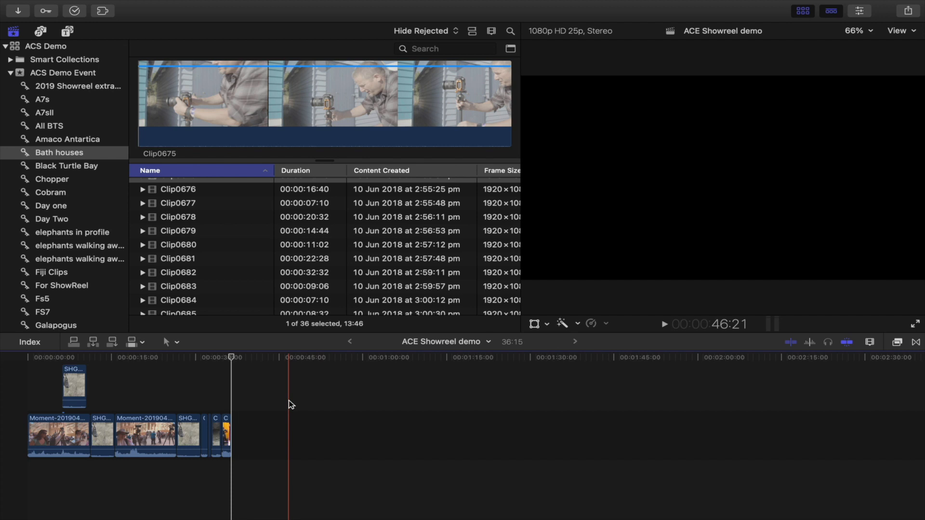
key(super+equal)
key(super+equal)
key(super+equal)
key(super+equal)
key(super+equal)
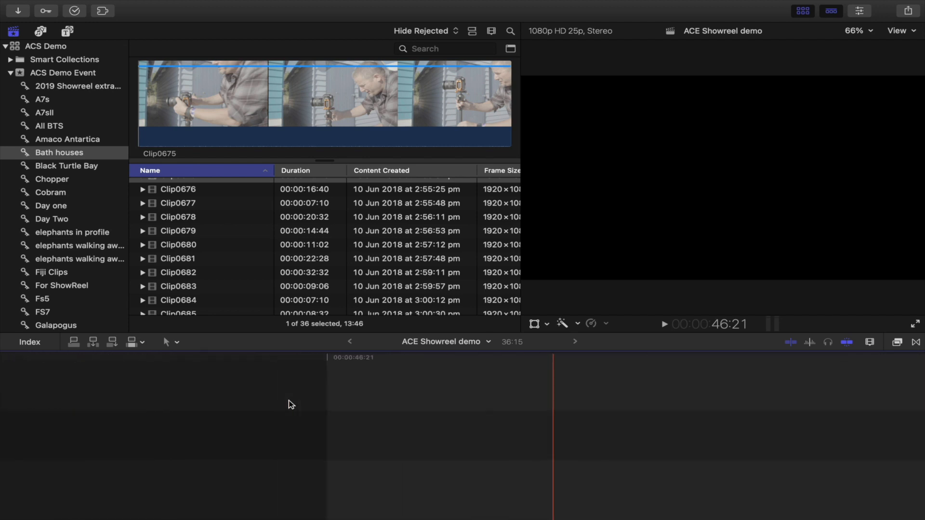
key(super+minus)
key(super+minus)
key(super+minus)
key(super+minus)
key(super+minus)
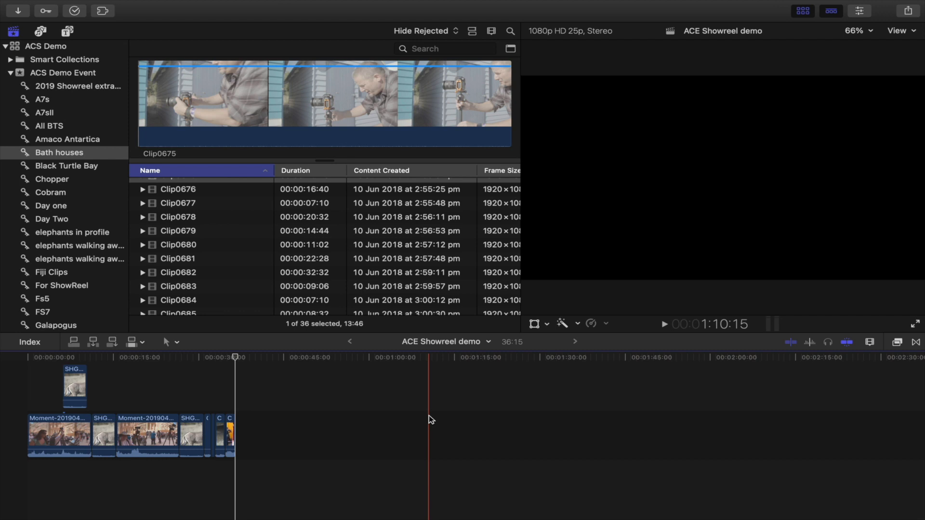
key(shift+z)
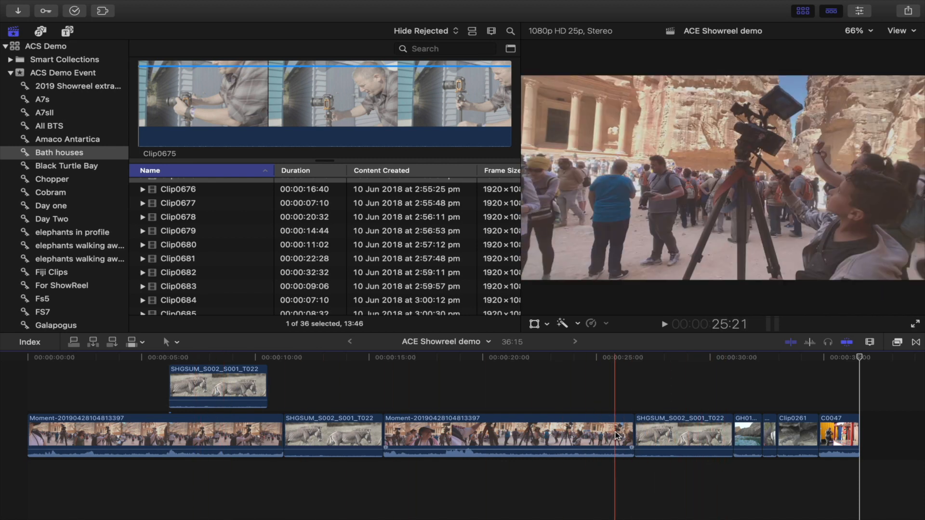
key(super+minus)
key(super+minus)
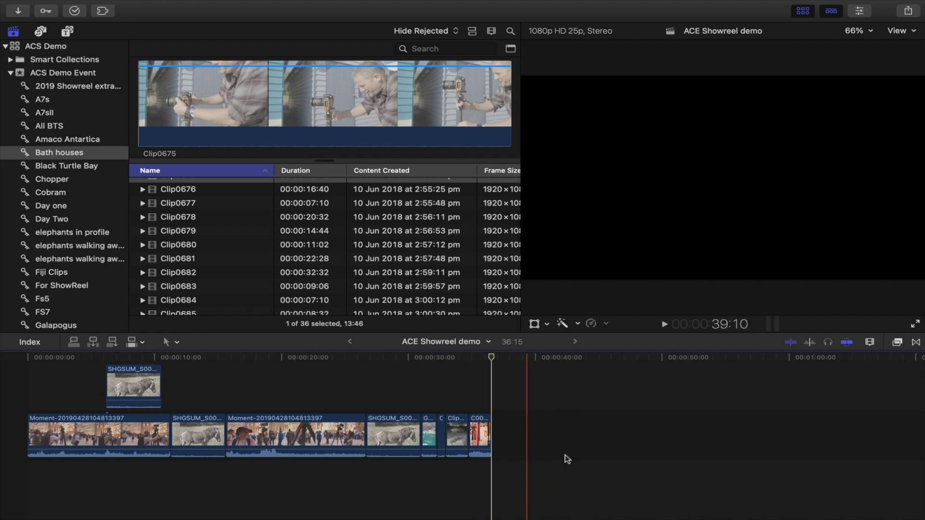
drag(137, 388, 102, 383)
click(273, 436)
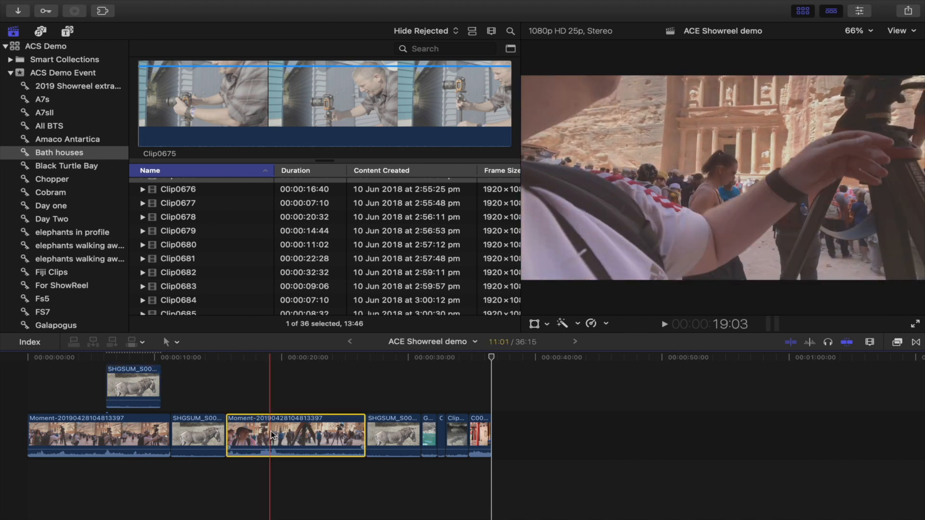
drag(272, 436, 234, 442)
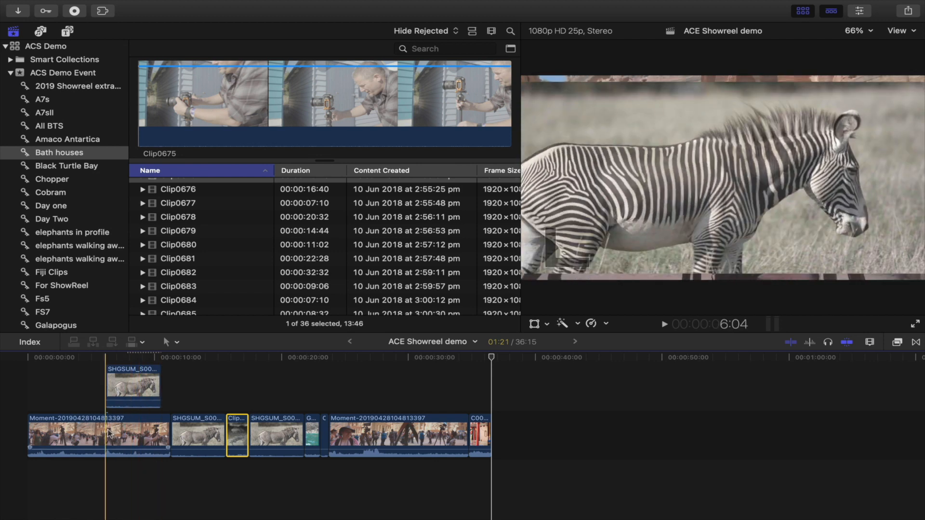
drag(105, 435, 353, 437)
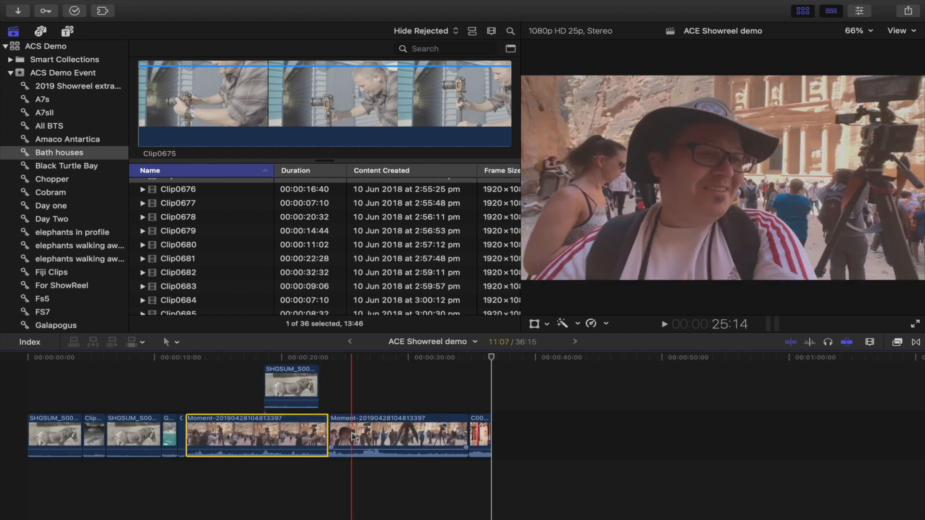
click(249, 409)
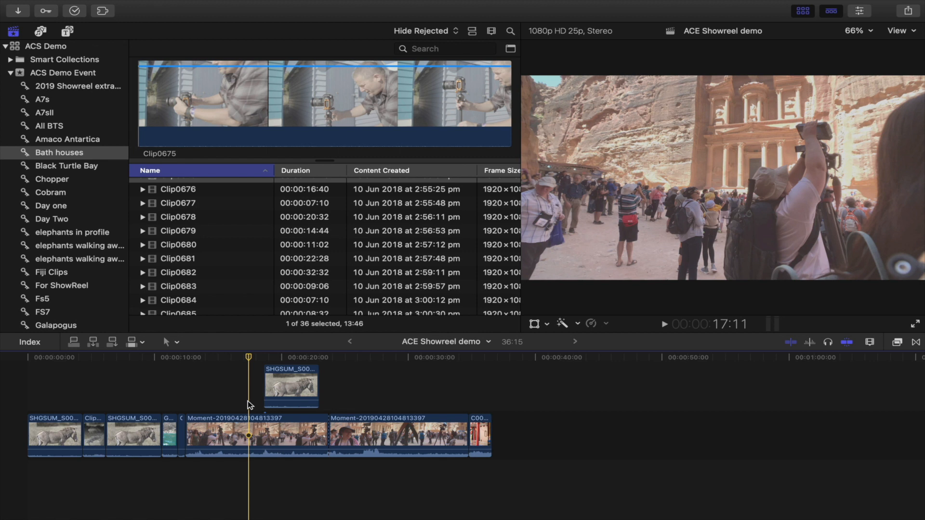
drag(249, 431, 424, 426)
click(426, 386)
drag(427, 386, 195, 376)
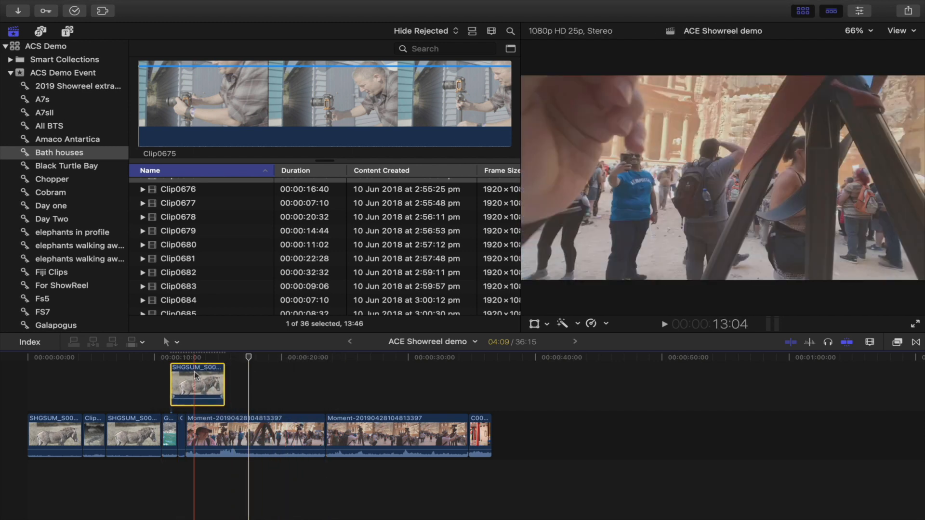
drag(172, 433, 320, 431)
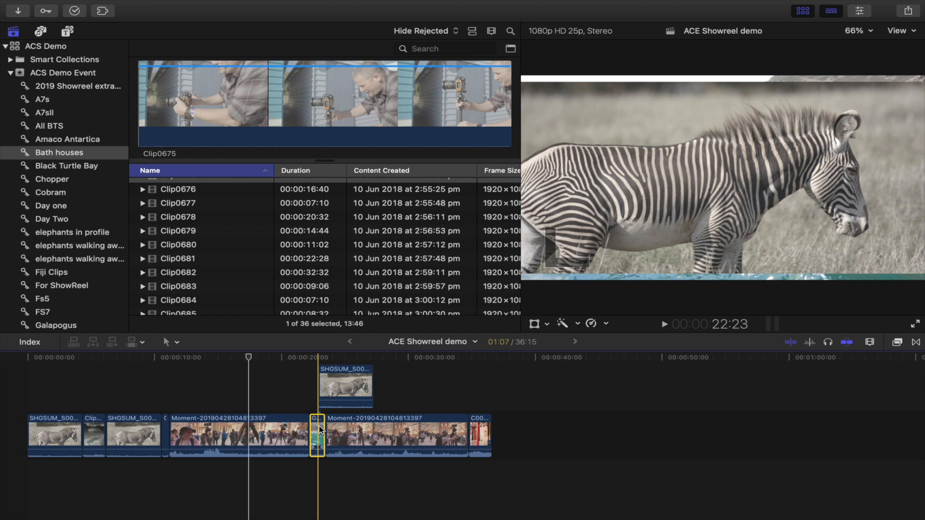
Step: Set the Spatial Conform type of the connected SHGSUM zebra clip to Fill in the video inspector
scroll(319, 367, up, 3)
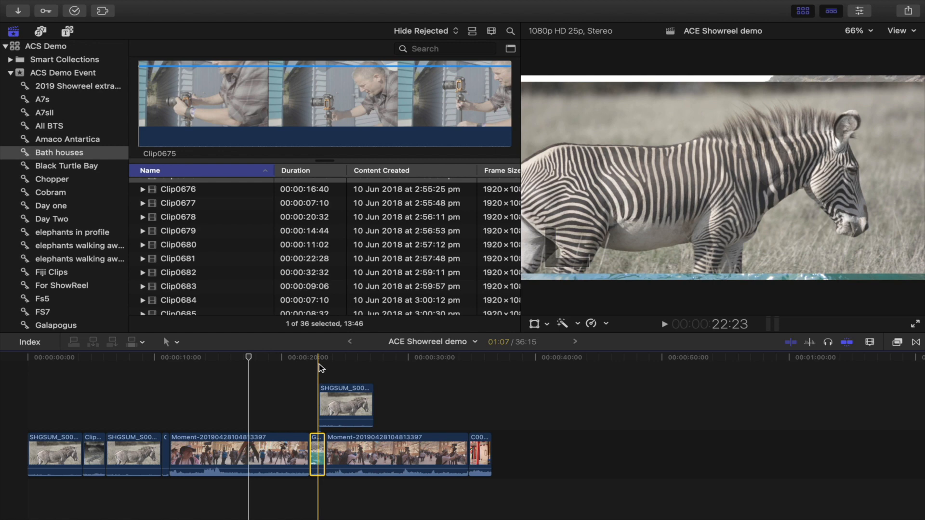
click(319, 368)
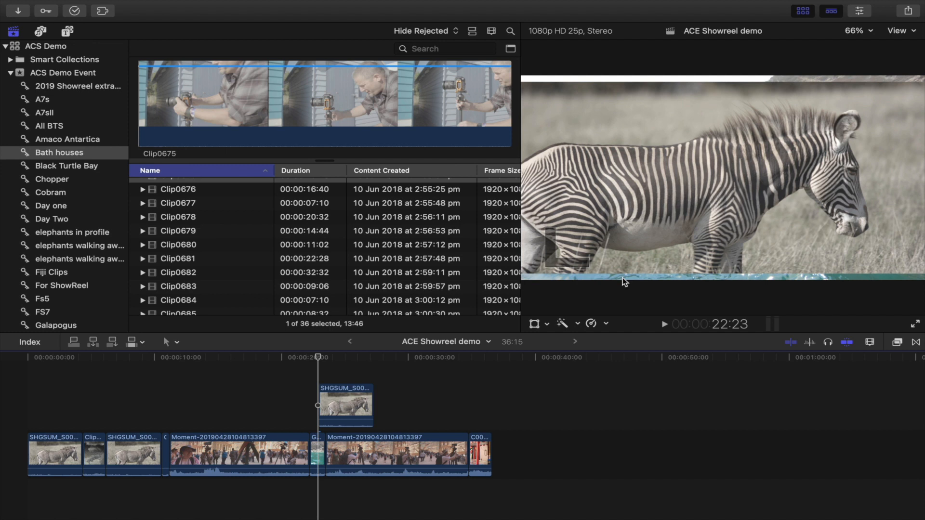
key(super+6)
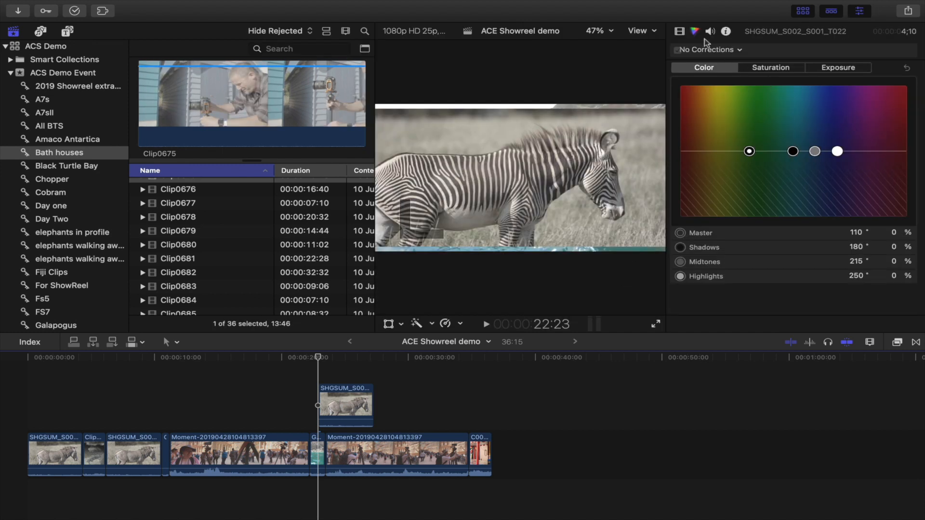
click(679, 31)
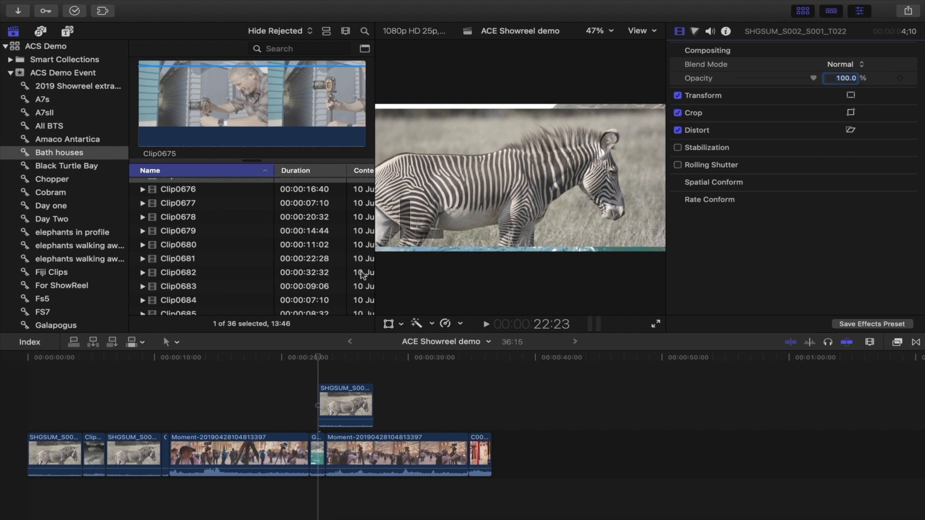
click(327, 400)
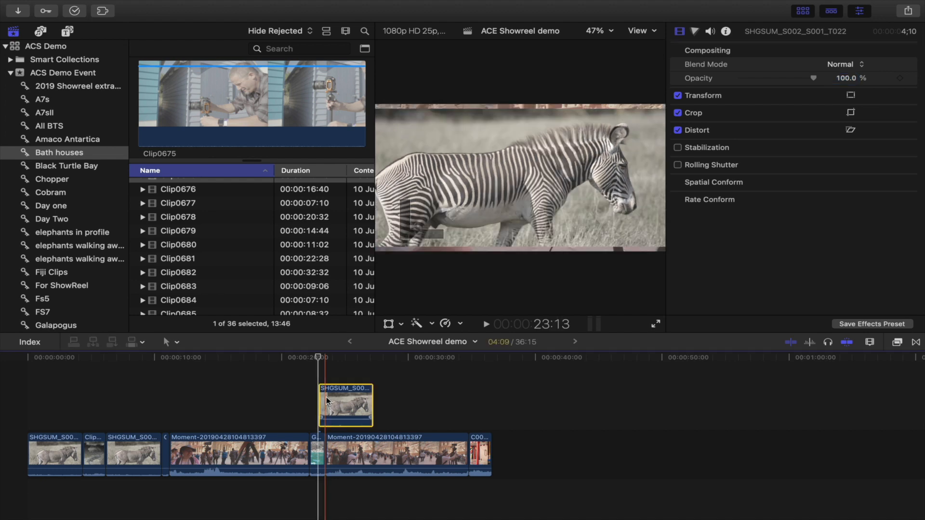
click(335, 358)
click(750, 210)
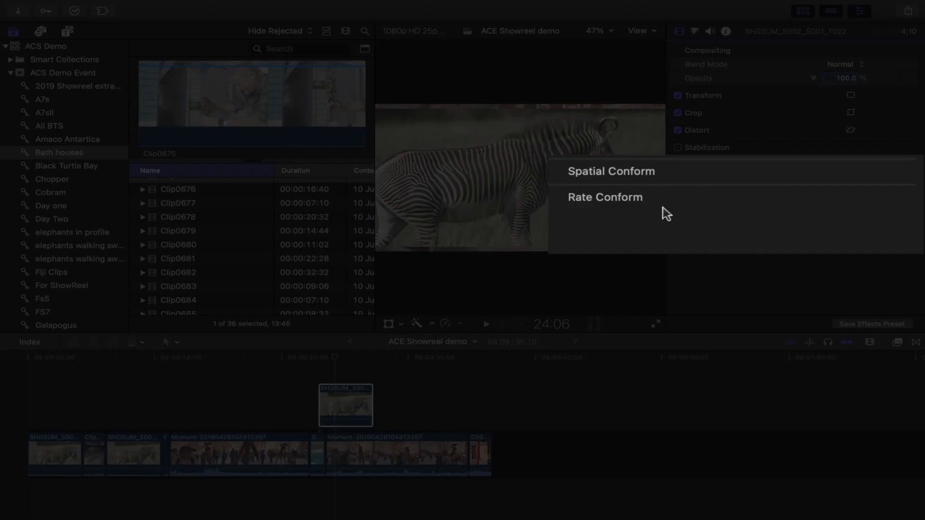
mouse_move(609, 178)
click(882, 172)
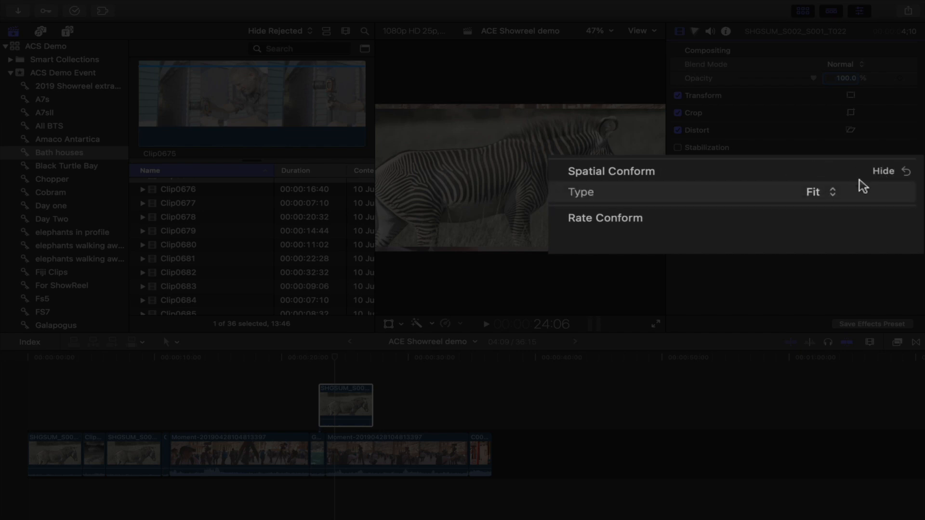
click(821, 192)
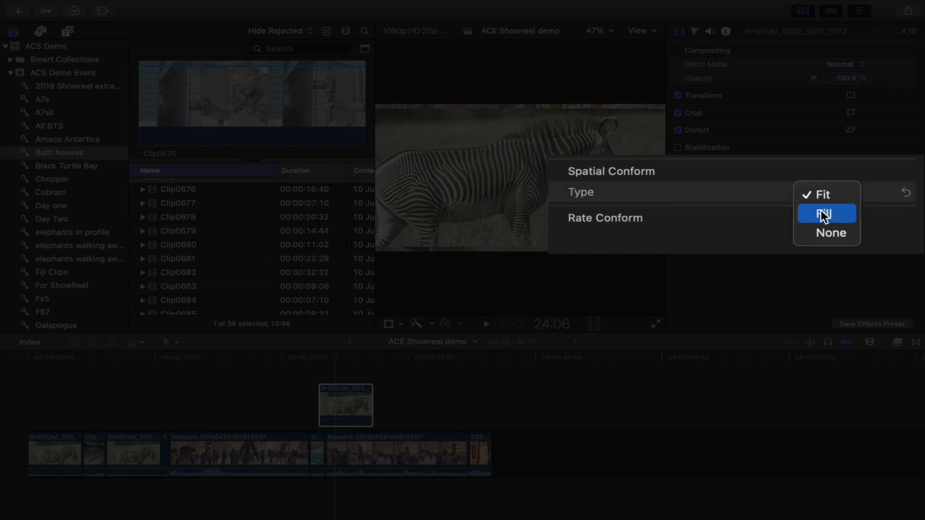
click(856, 211)
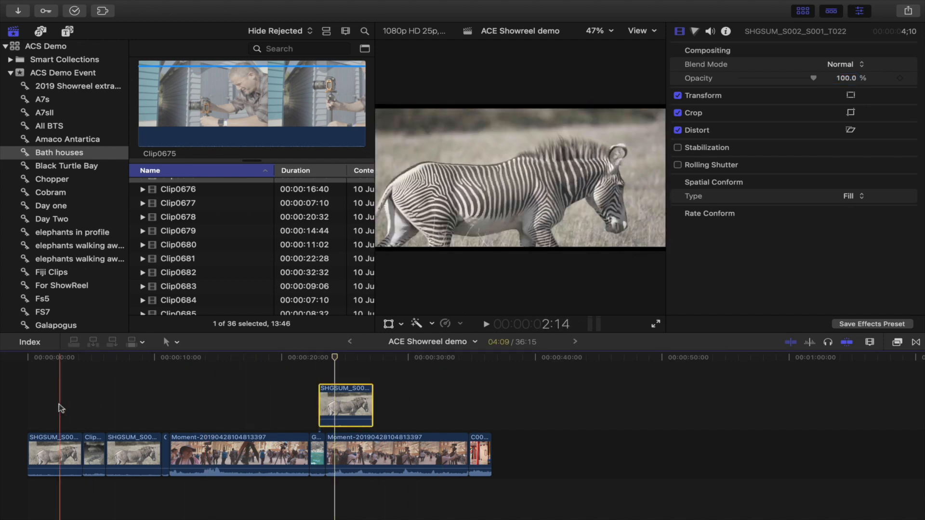
Step: Open the Photos and Audio sidebar and allow Final Cut Pro access to all photos
click(277, 362)
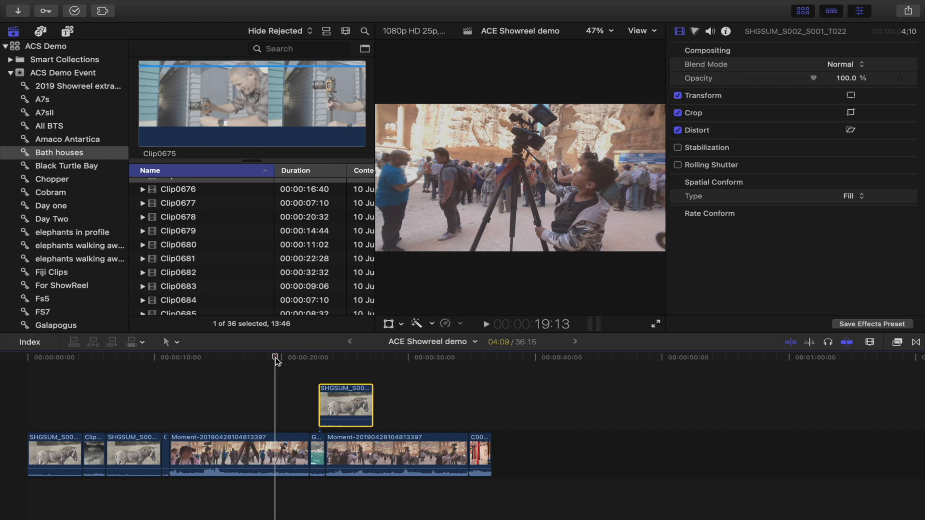
click(140, 120)
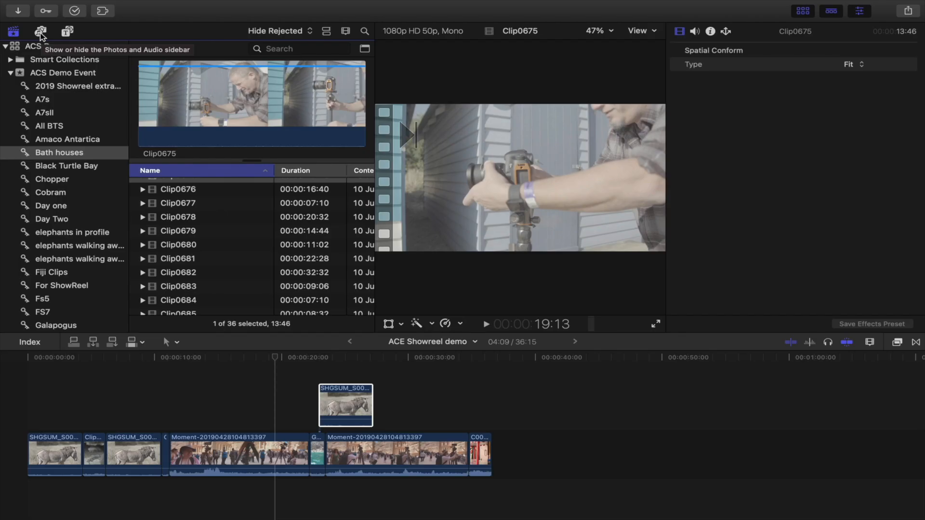
click(41, 33)
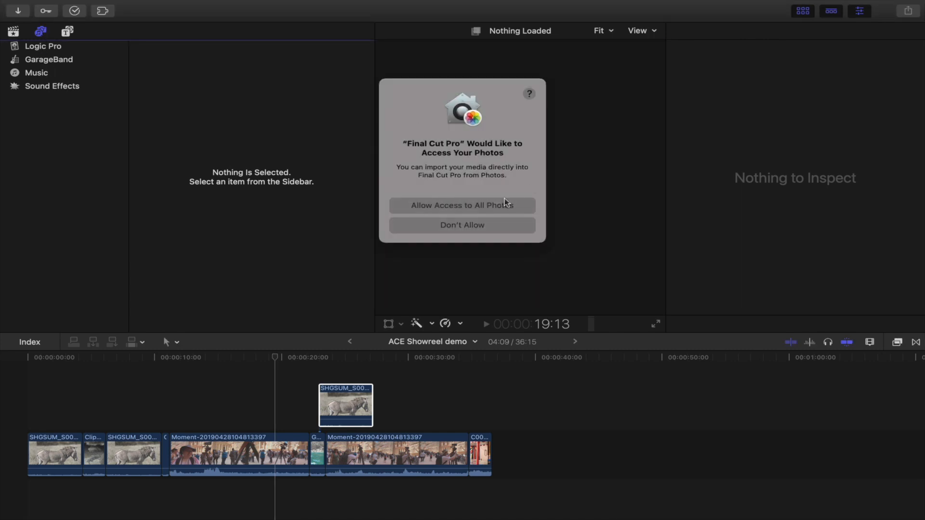
click(450, 212)
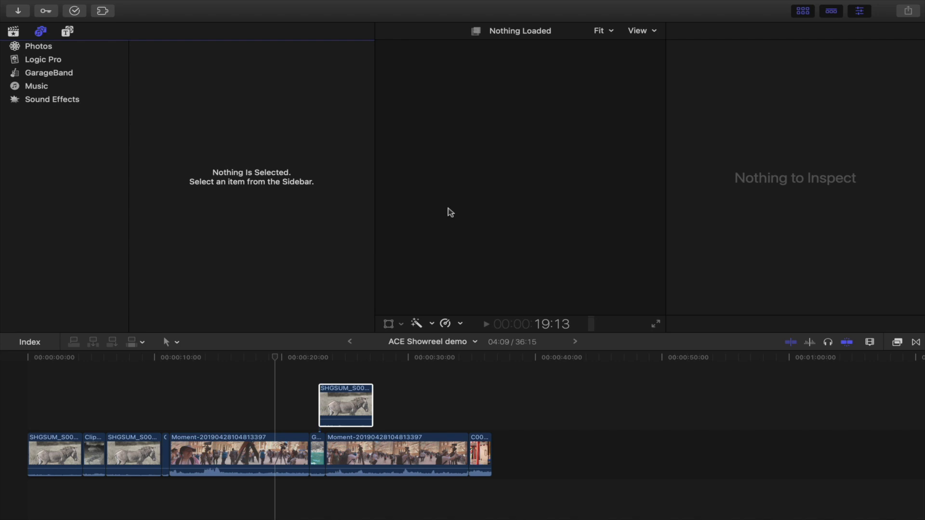
Step: Open the Music library, scroll the track list and preview the track Cheesecake by Ian Post
click(55, 92)
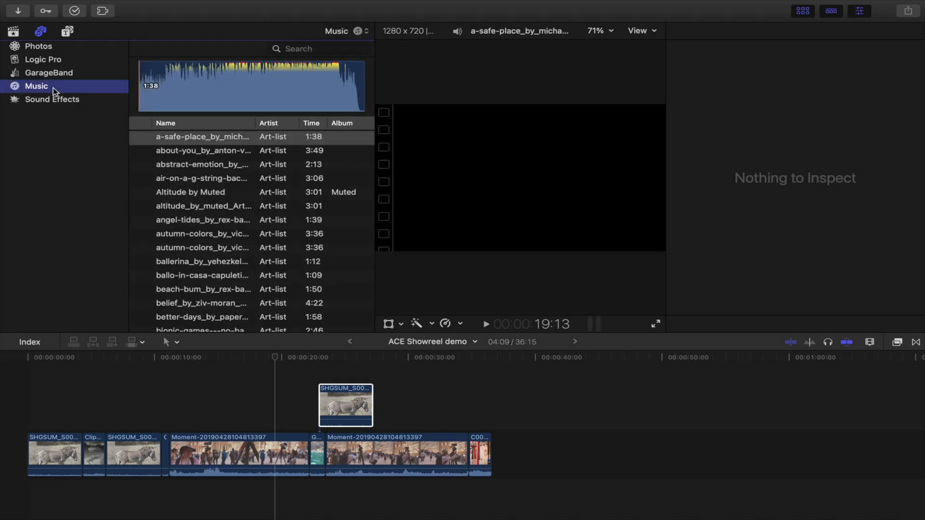
click(347, 33)
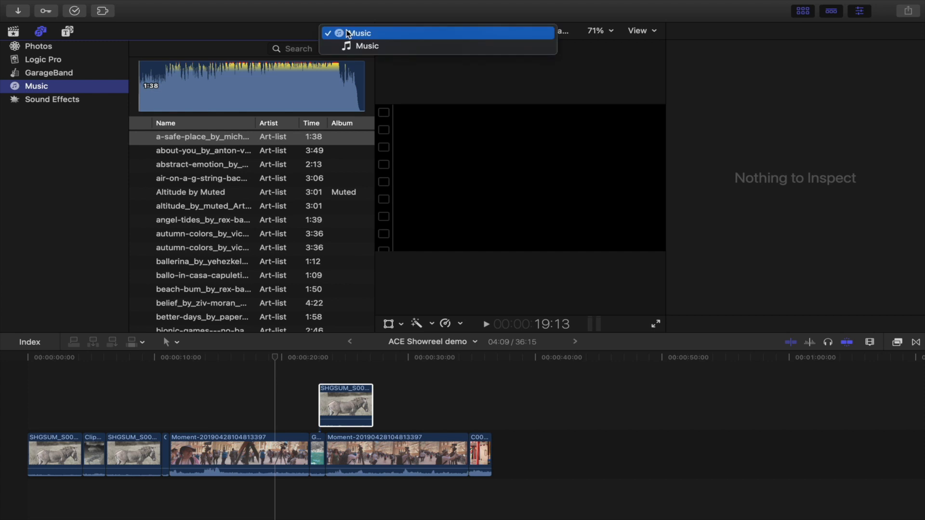
click(204, 198)
scroll(210, 230, down, 5)
scroll(210, 230, down, 7)
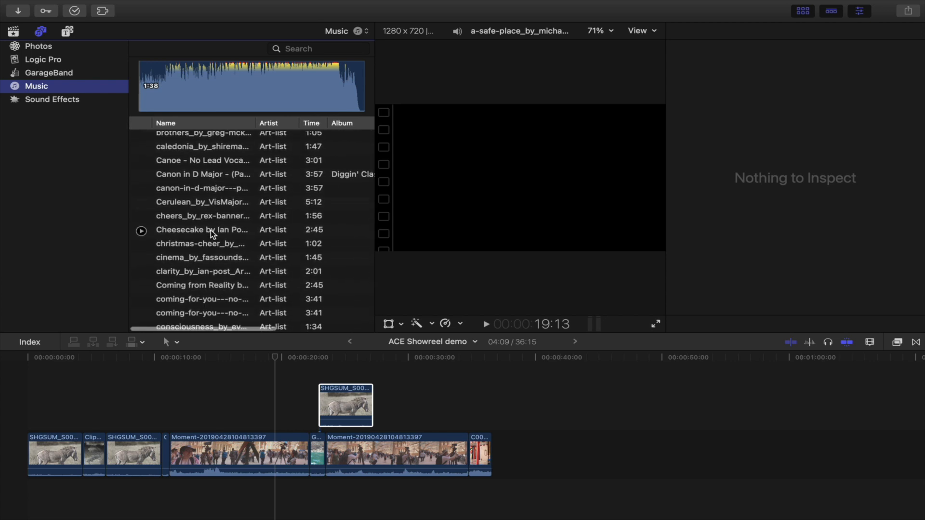
click(187, 230)
click(141, 230)
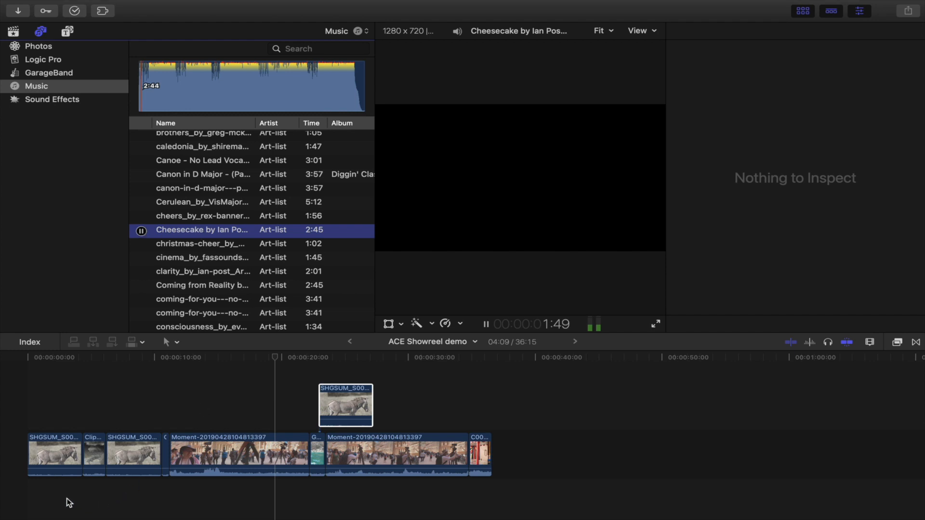
Step: Add the Cheesecake by Ian Post track beneath the storyline, starting at the beginning of the timeline
drag(36, 497, 36, 498)
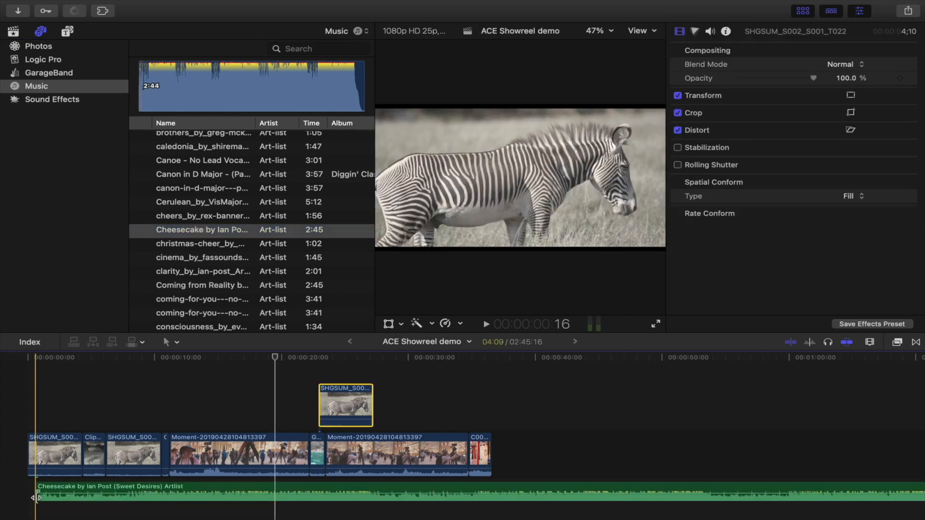
drag(36, 498, 101, 490)
scroll(74, 440, down, 3)
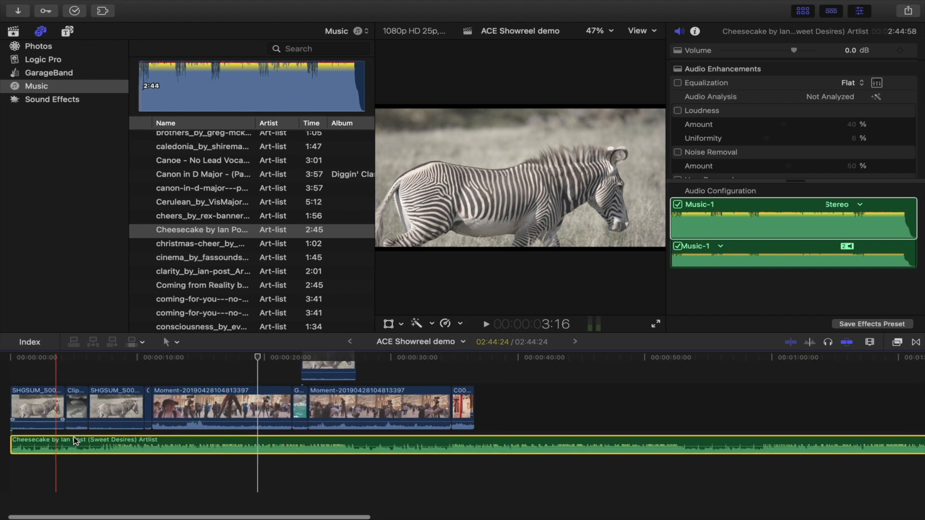
scroll(74, 441, up, 3)
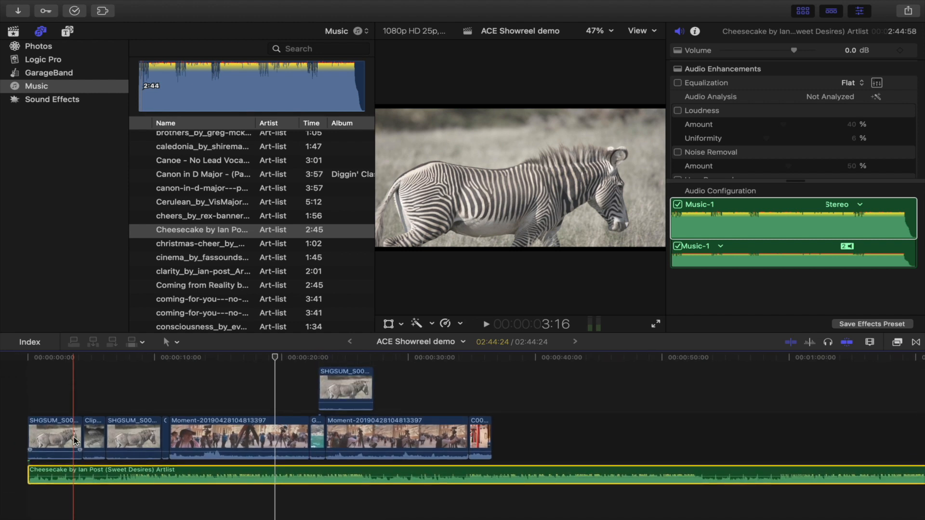
click(55, 437)
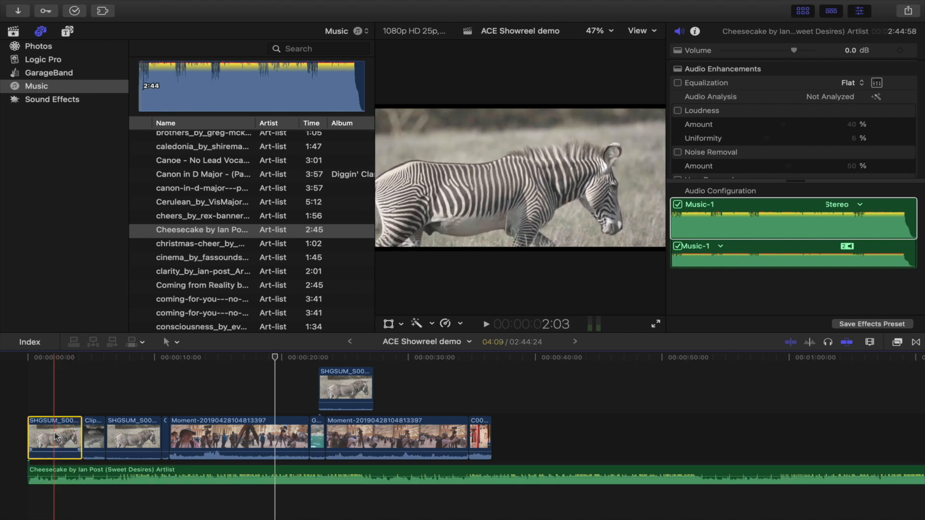
drag(55, 437, 243, 438)
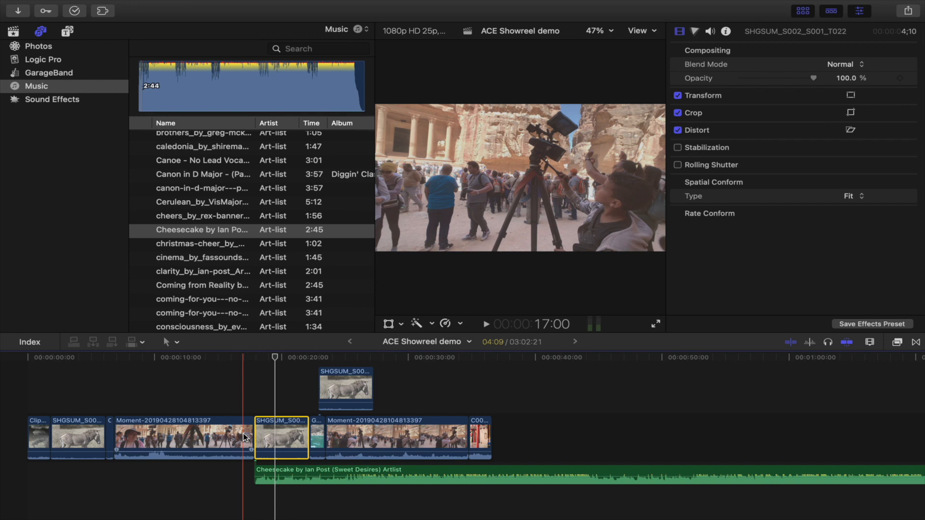
drag(282, 436, 36, 437)
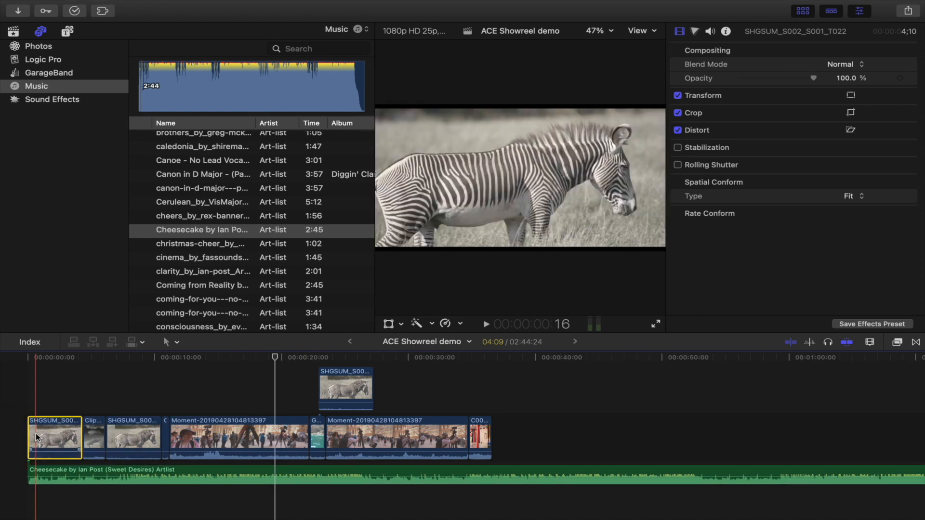
Step: Insert a 3-second gap at the start of the storyline and move the music back to the timeline start
click(27, 411)
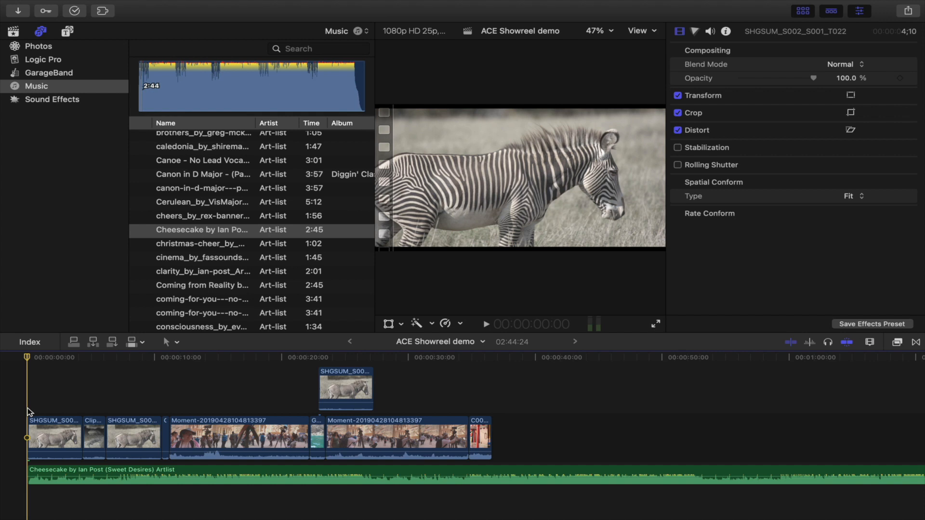
key(alt+w)
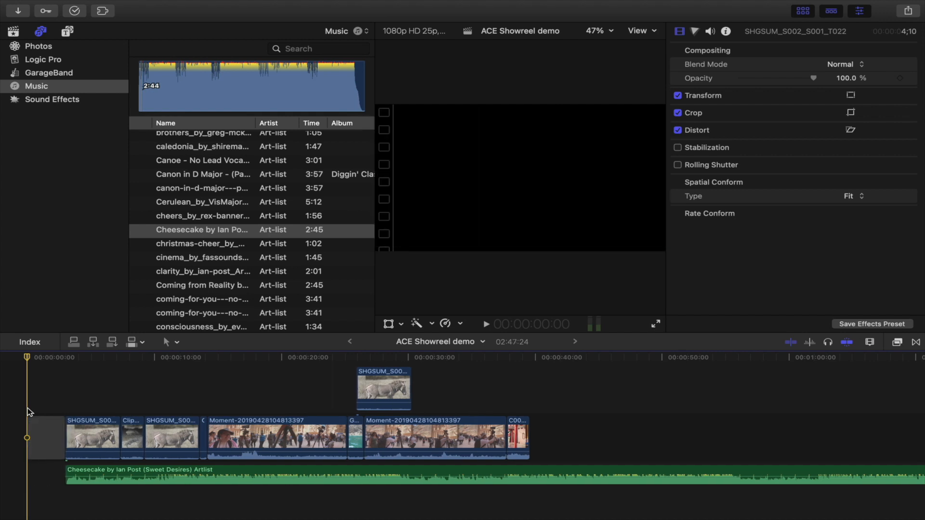
drag(107, 471, 69, 470)
Step: Rearrange the storyline, moving the opening SHGSUM zebra clip to just before the second Moment clip
drag(85, 434, 326, 425)
drag(226, 436, 87, 436)
click(112, 438)
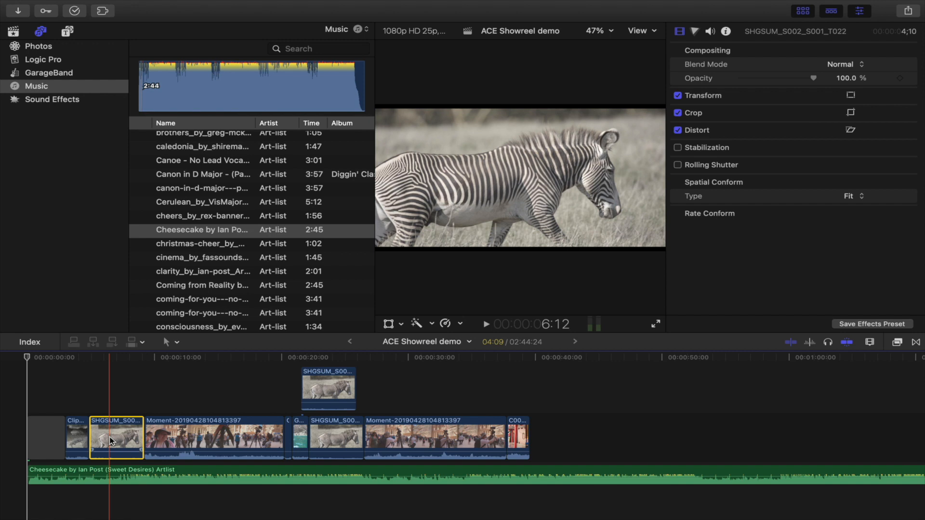
Step: Select all video clips after the opening gap, including the connected zebra clip, and disable them
click(76, 437)
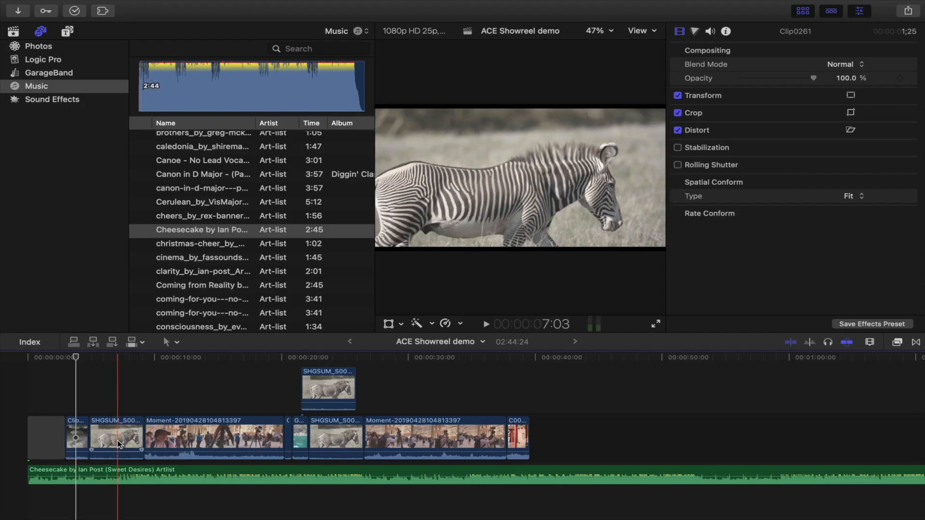
click(119, 444)
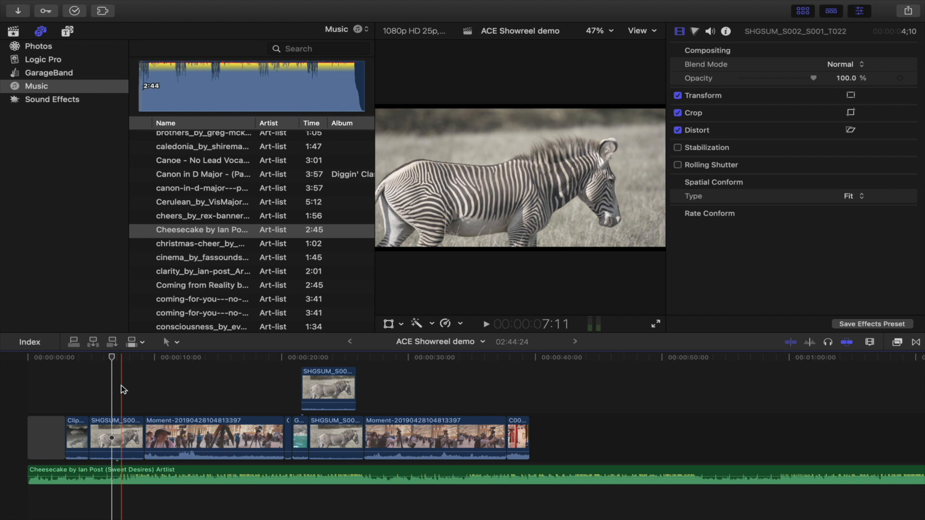
drag(121, 436, 101, 436)
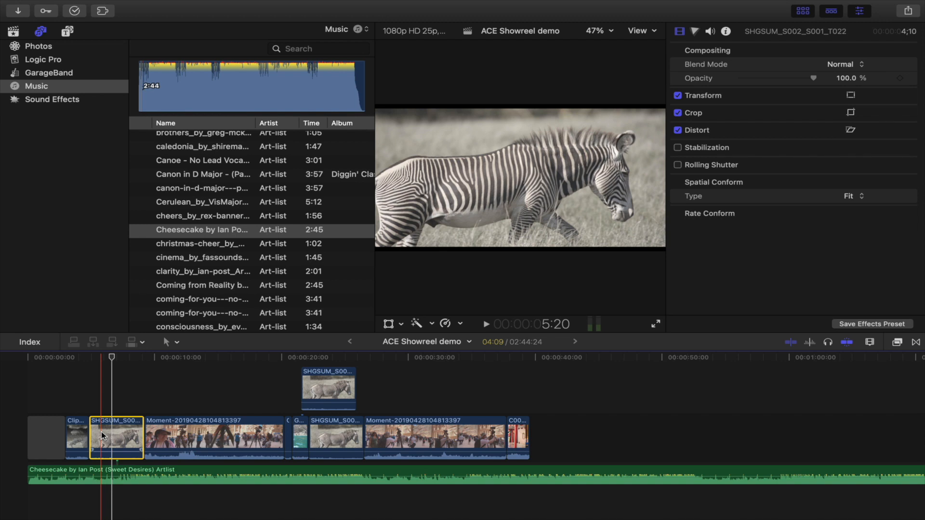
click(48, 446)
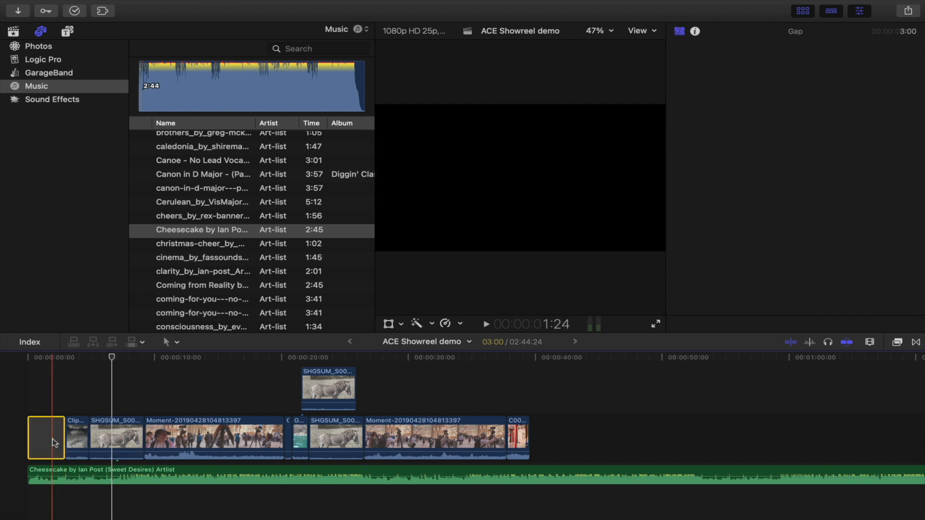
click(51, 473)
click(29, 384)
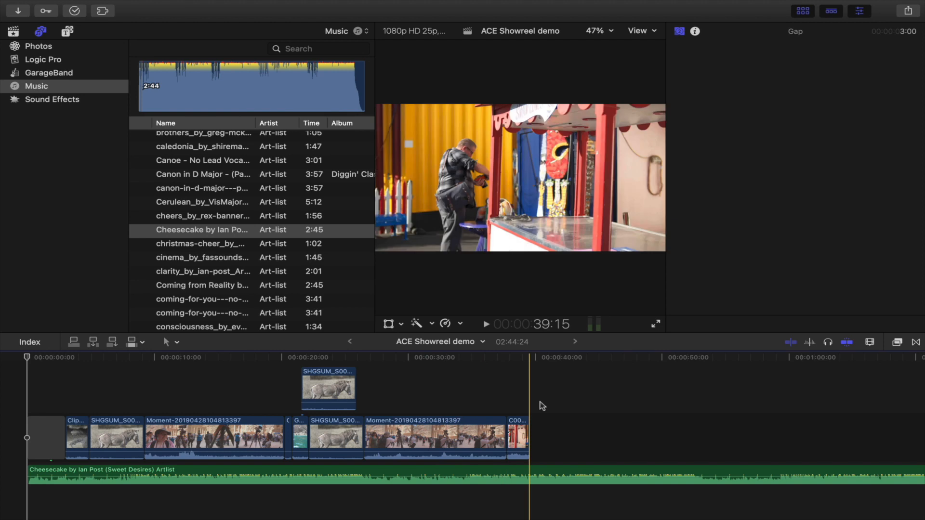
drag(548, 404, 79, 439)
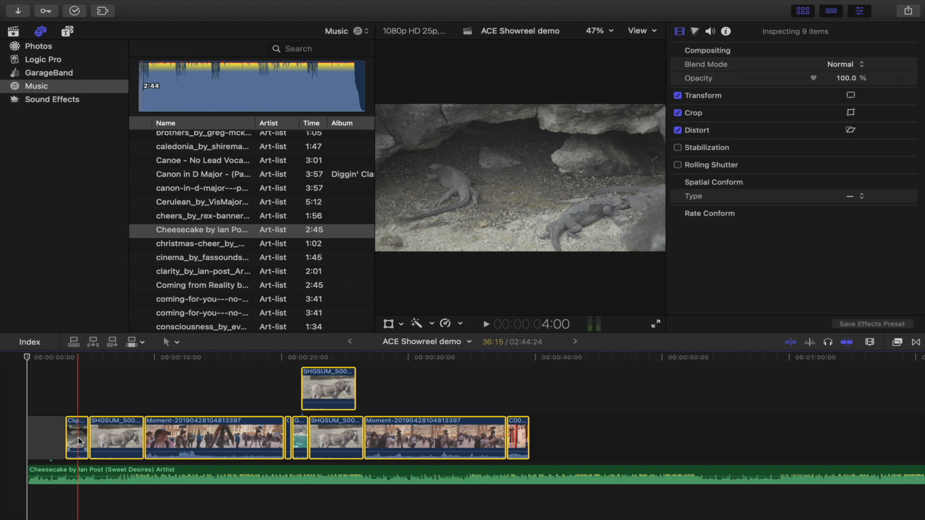
key(v)
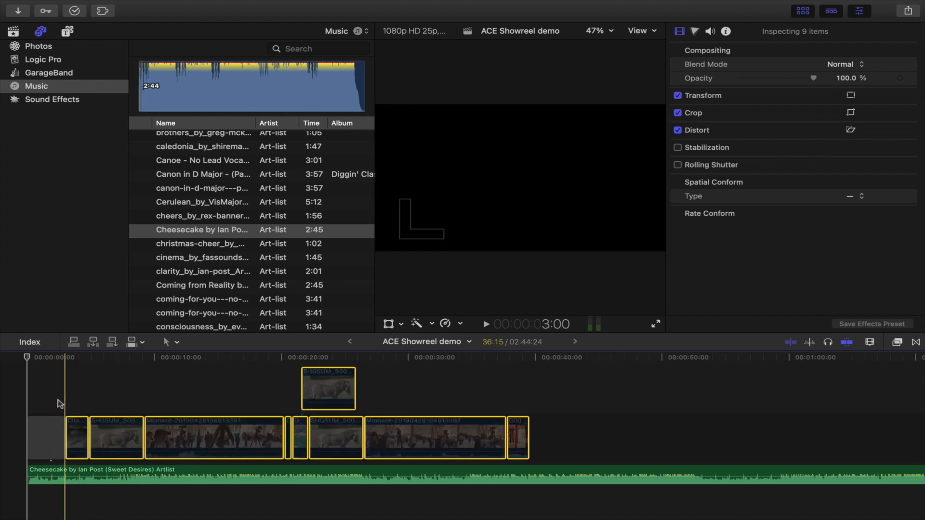
Step: Select the Cheesecake music clip and, while it plays, add markers on the beat along its length
click(30, 419)
click(33, 464)
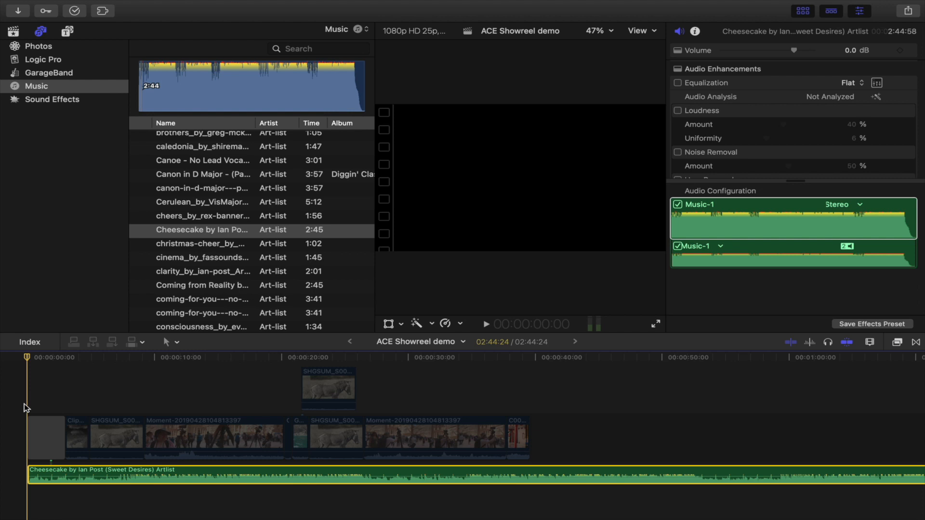
key(space)
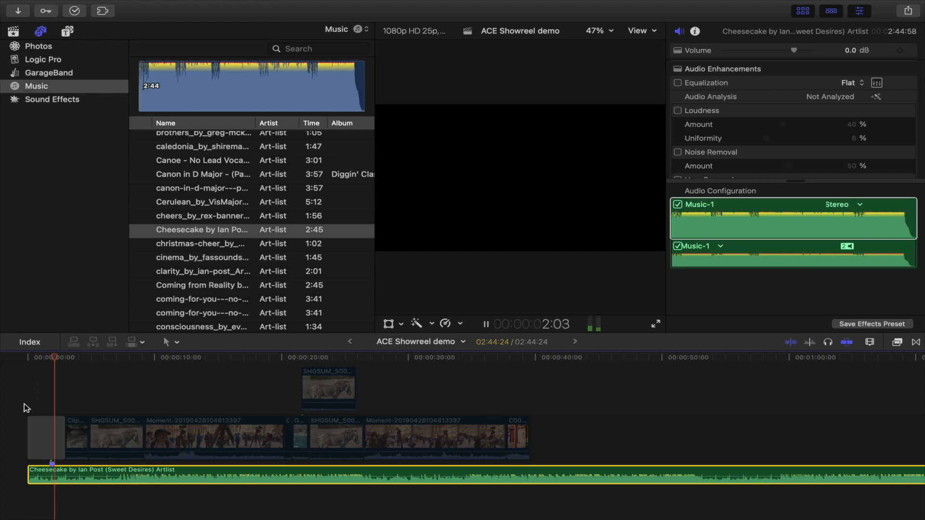
key(m)
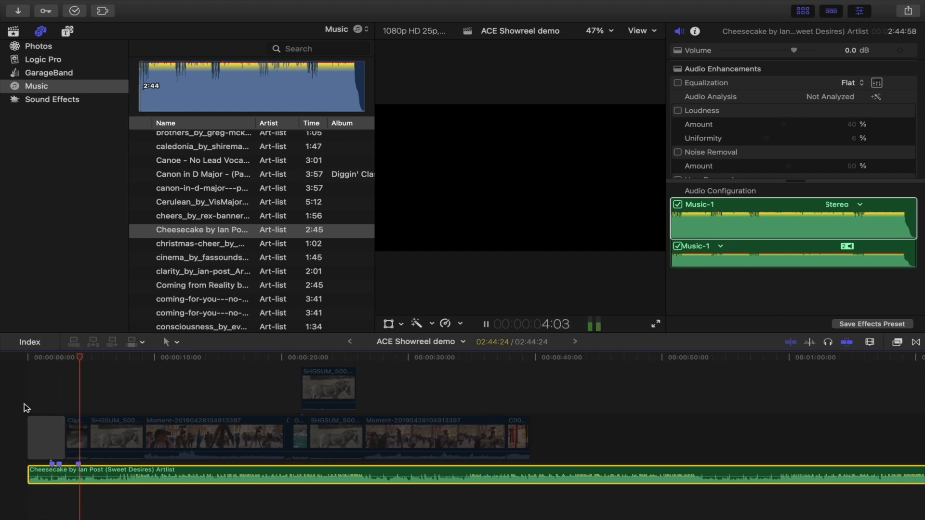
key(m)
key(m)
key(m)
key(m)
key(m)
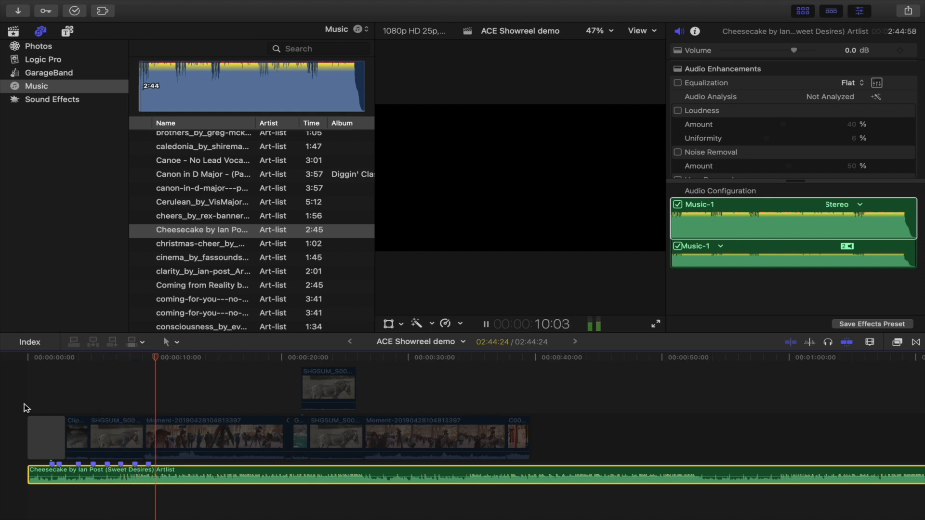
key(m)
key(m)
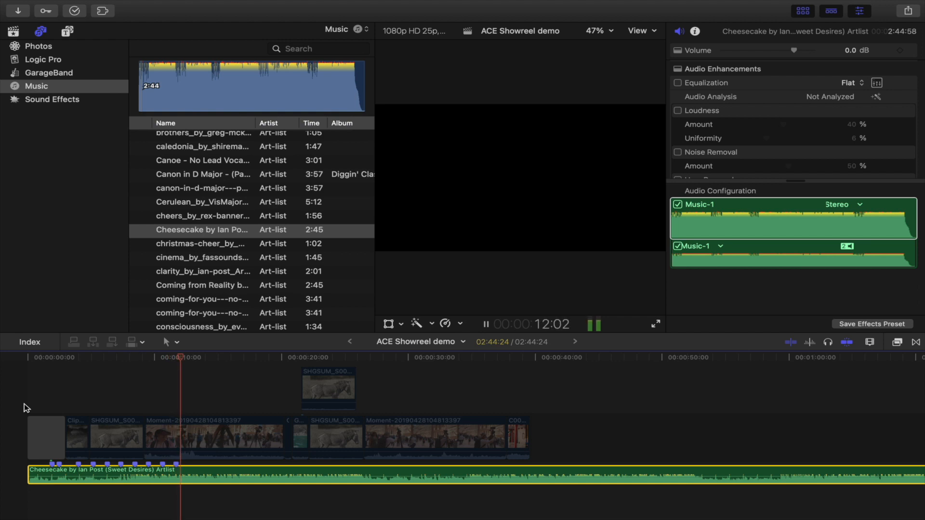
key(m)
key(m)
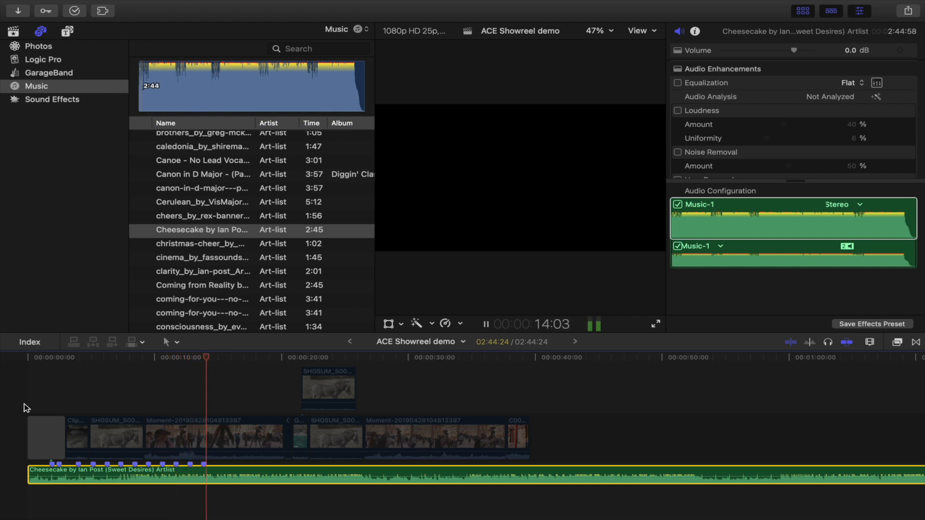
key(m)
key(m)
key(m)
key(m)
key(m)
key(m)
key(m)
key(m)
key(m)
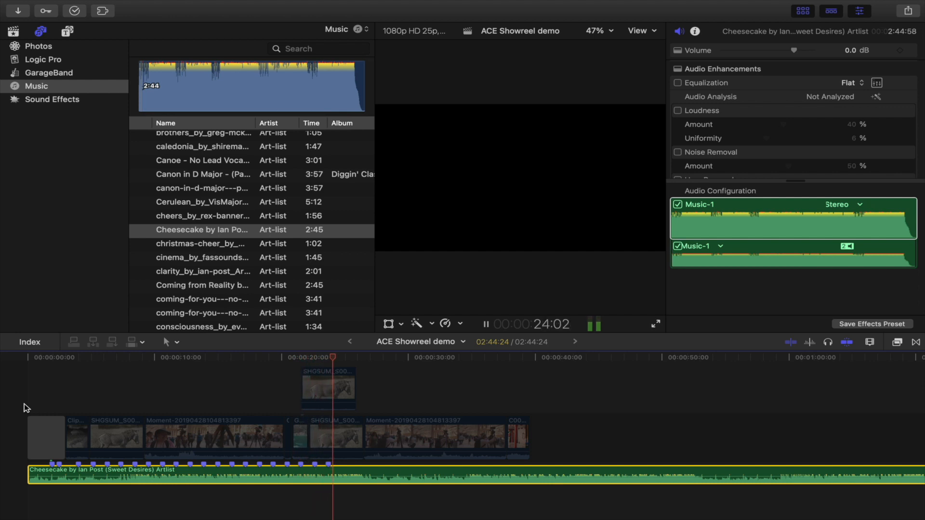
key(m)
key(m)
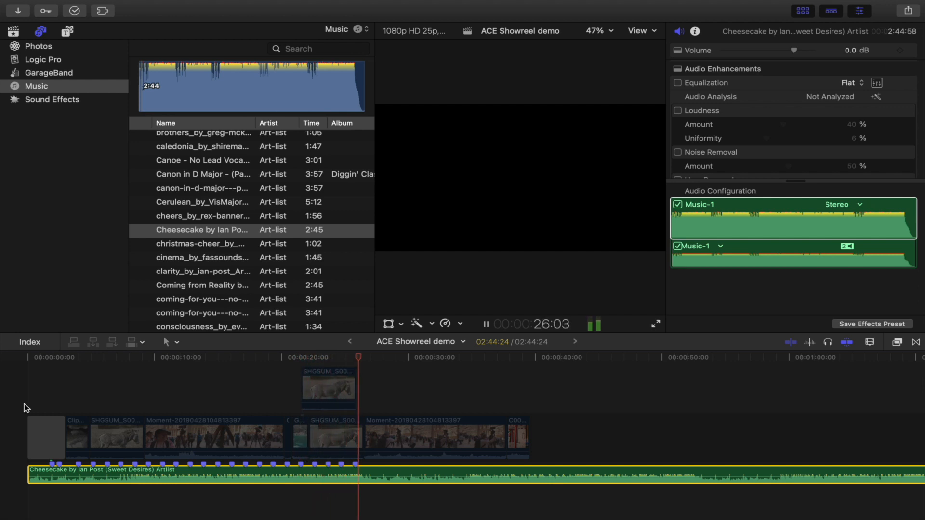
key(m)
key(m)
key(m)
key(m)
key(m)
key(m)
key(m)
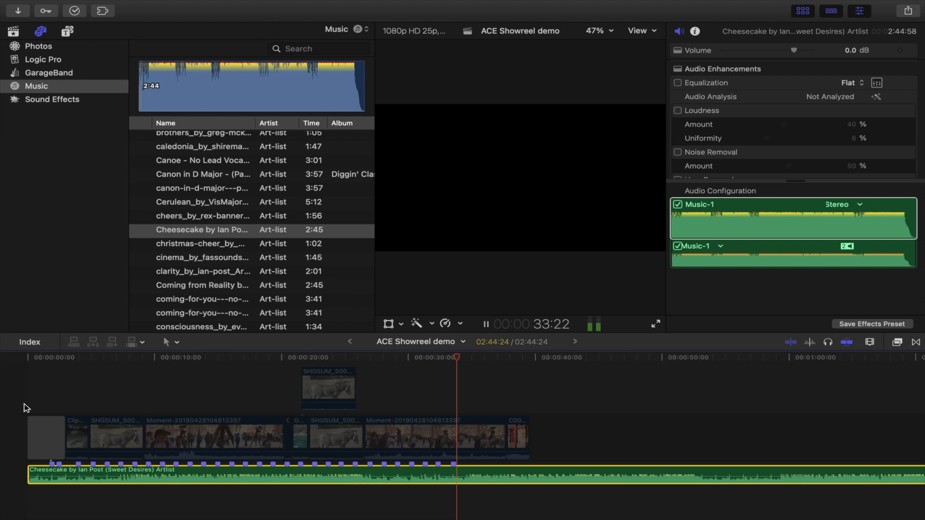
key(space)
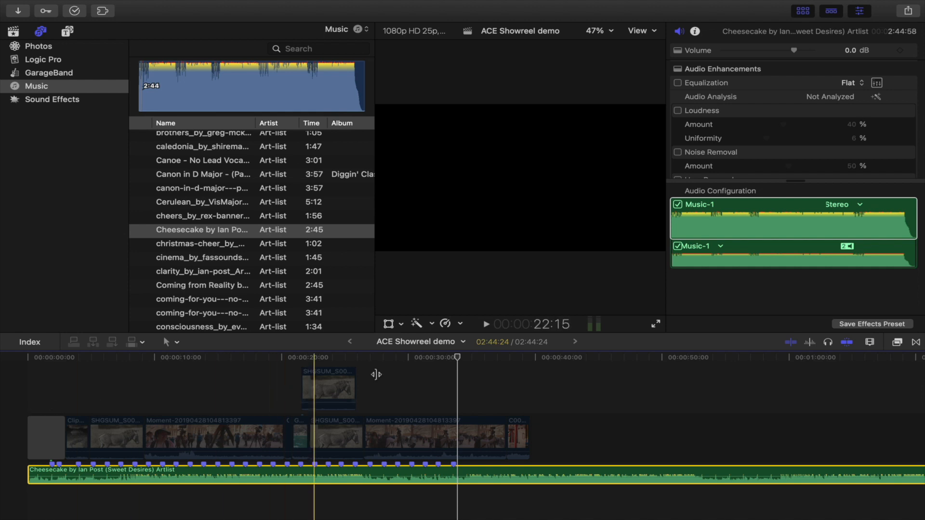
Step: Shorten the music clip so it ends together with the last video clip in the storyline
drag(543, 400, 182, 429)
drag(69, 439, 83, 441)
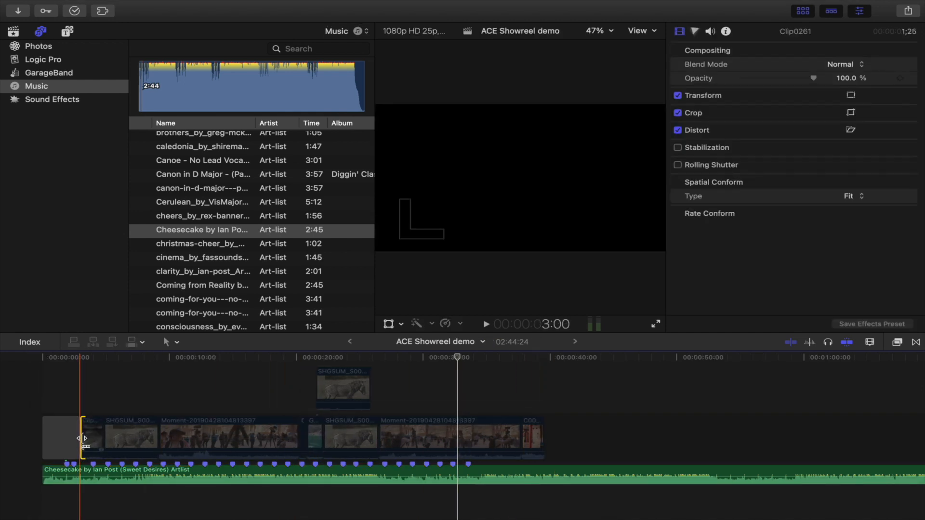
drag(606, 373, 98, 440)
key(shift+z)
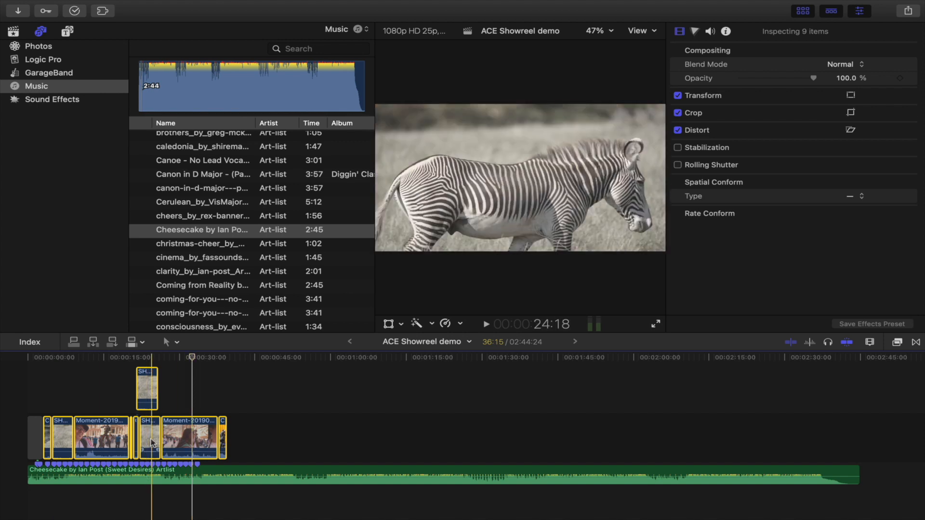
drag(859, 467, 227, 470)
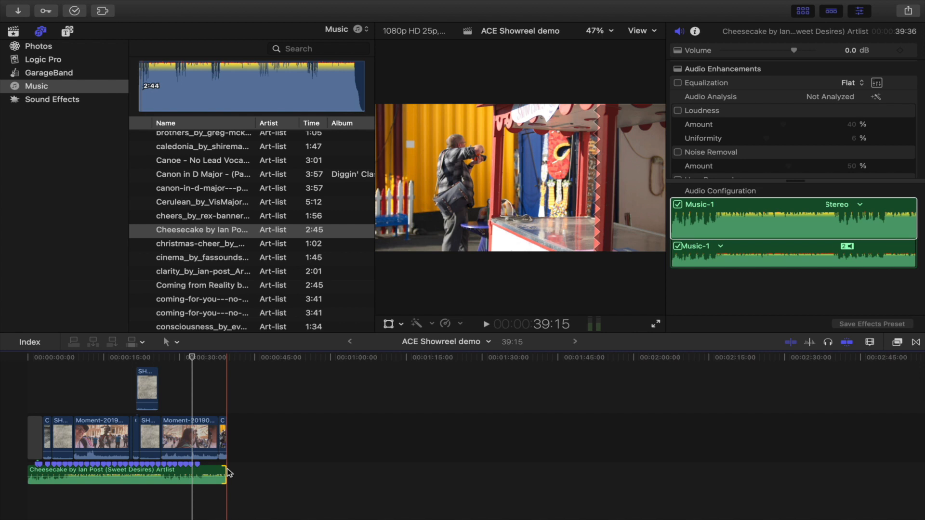
key(shift+z)
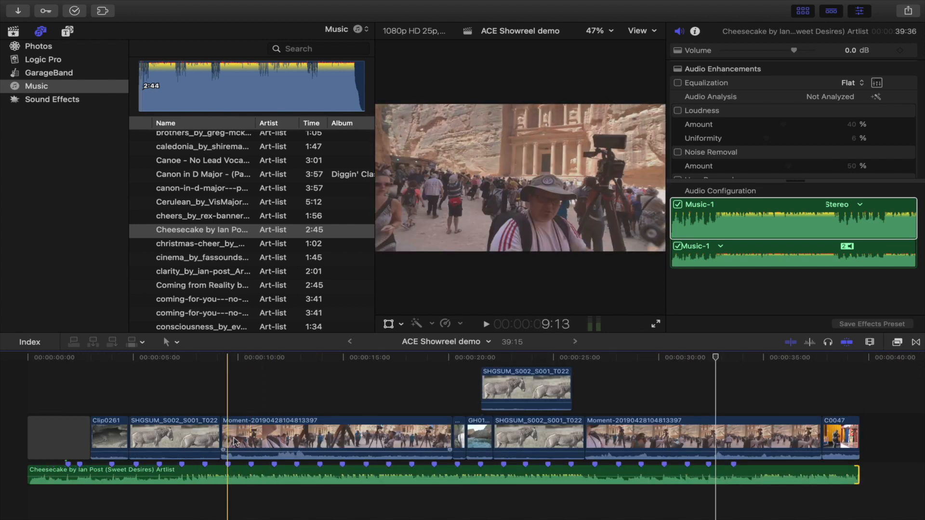
Step: With the Trim tool, roll the edit after the first zebra clip earlier and shorten the following Moment clip's end
key(super+equal)
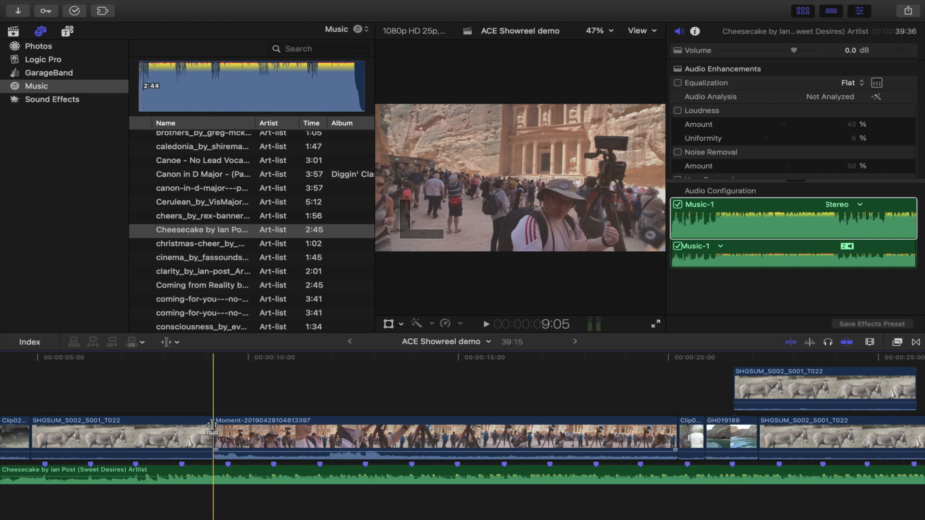
click(175, 342)
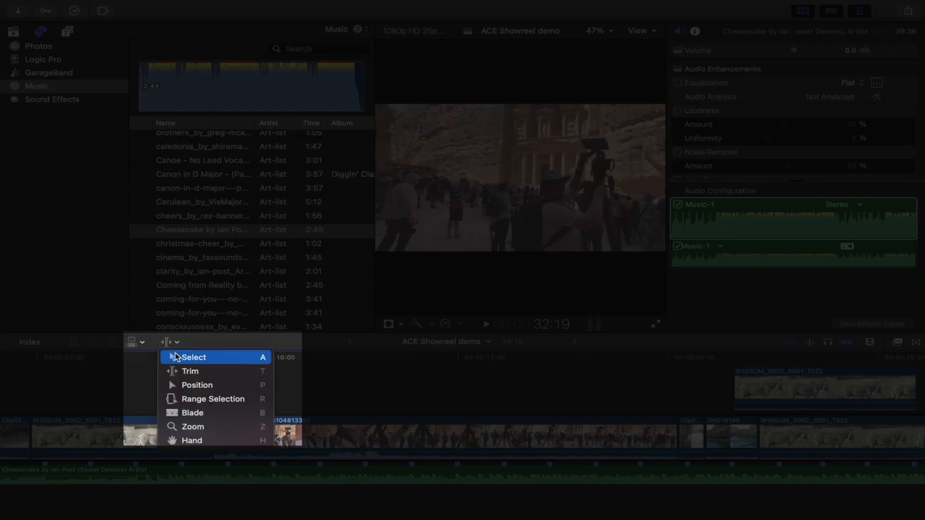
click(189, 372)
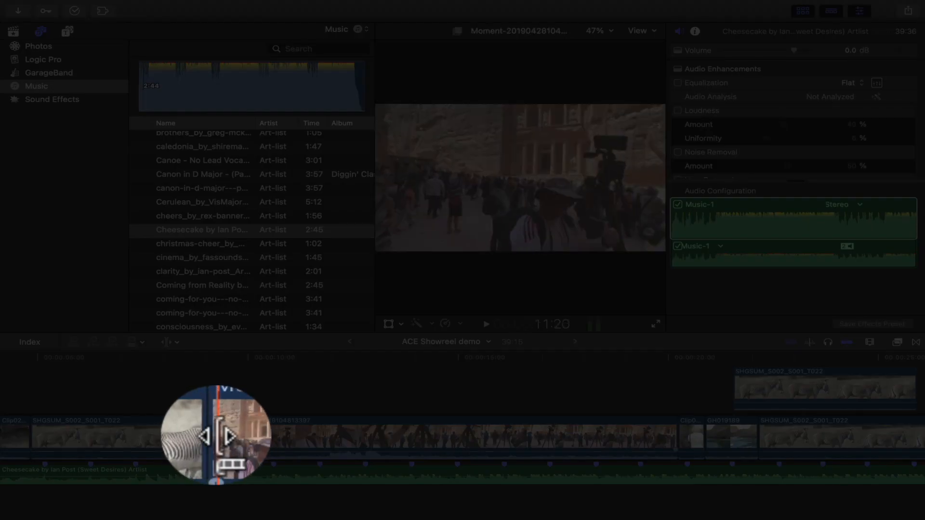
drag(213, 436, 182, 436)
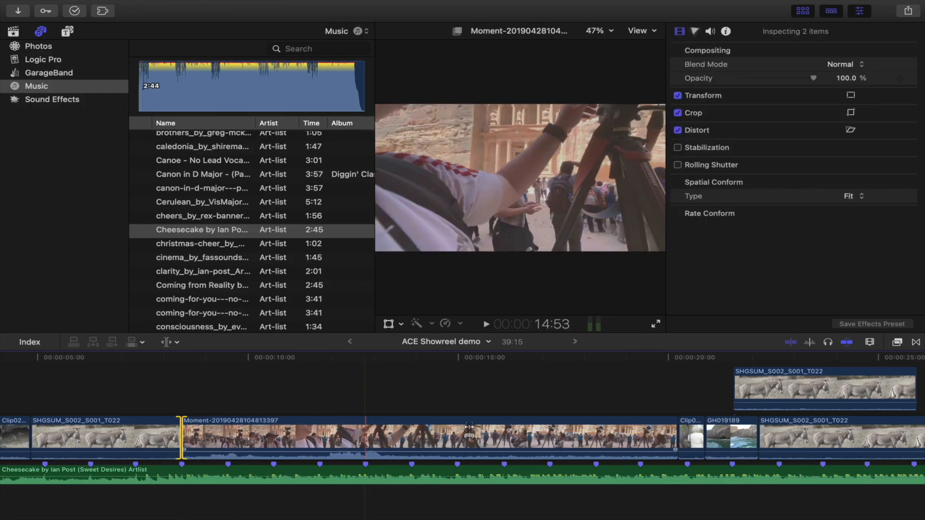
mouse_move(673, 439)
mouse_down()
mouse_move(260, 441)
mouse_move(368, 442)
mouse_up()
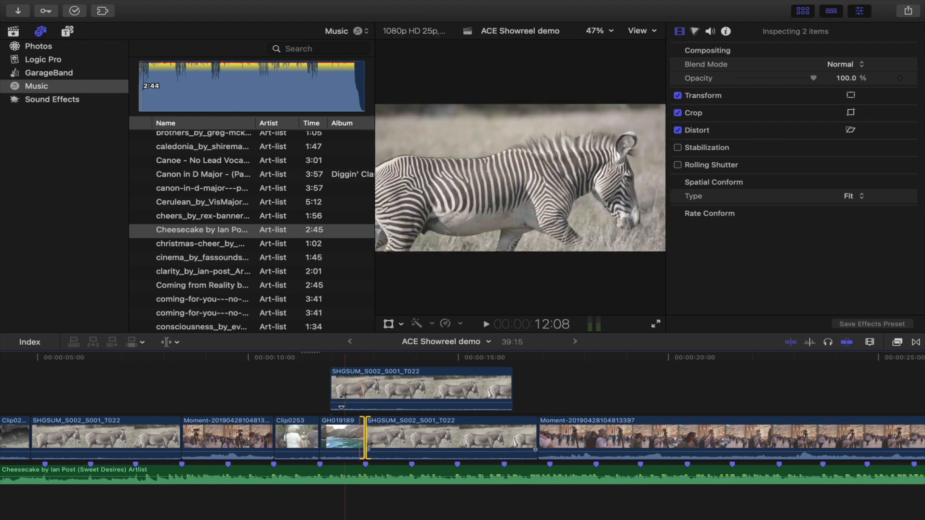
Step: Trim the connected zebra clip's start and extend the end of the second storyline zebra clip
click(333, 388)
mouse_move(336, 388)
mouse_down()
mouse_move(364, 388)
mouse_move(337, 387)
mouse_move(349, 388)
mouse_up()
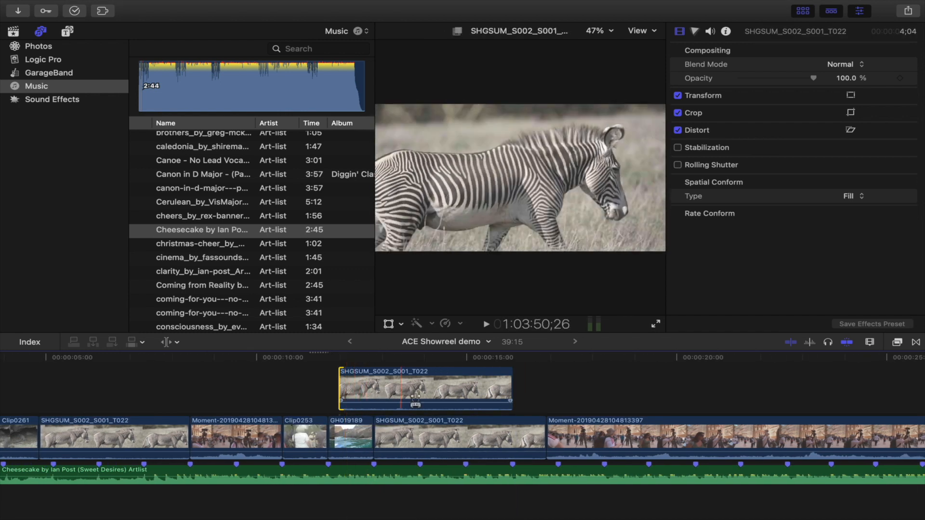
drag(544, 436, 537, 437)
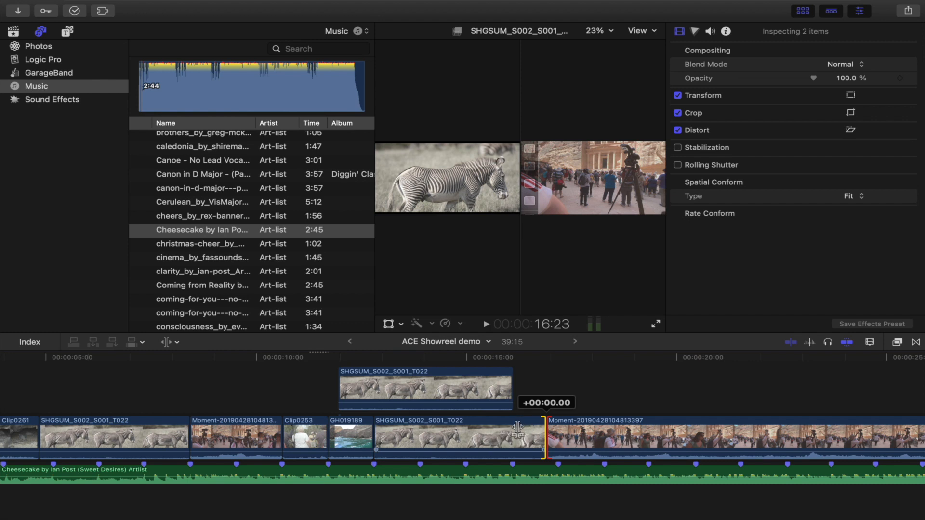
drag(544, 436, 605, 434)
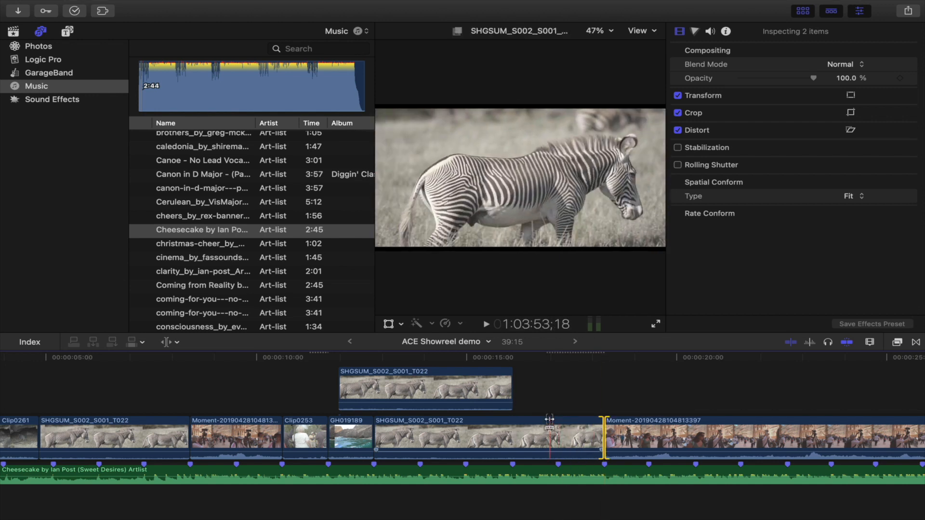
Step: Delete the connected zebra clip above the storyline
click(434, 394)
key(Delete)
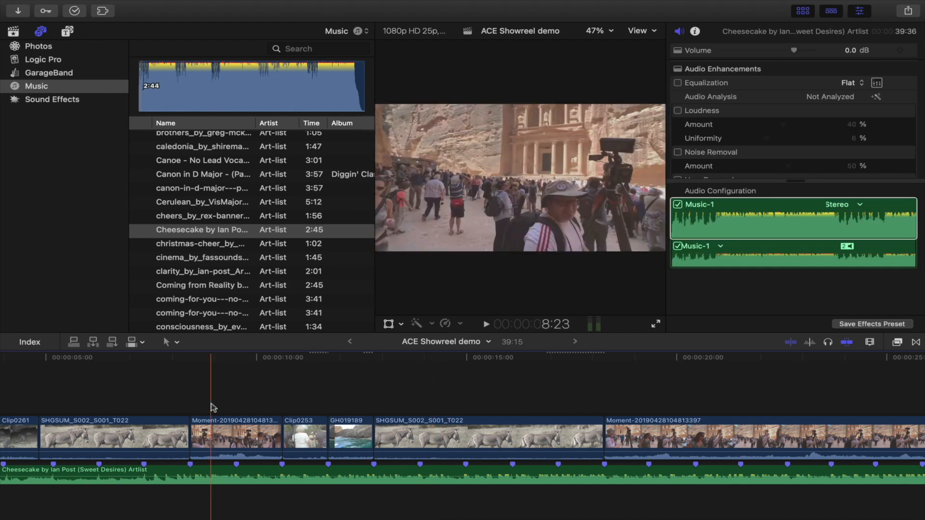
Step: Roll the edit between Clip0261 and the first zebra clip slightly later
scroll(212, 408, left, 5)
key(t)
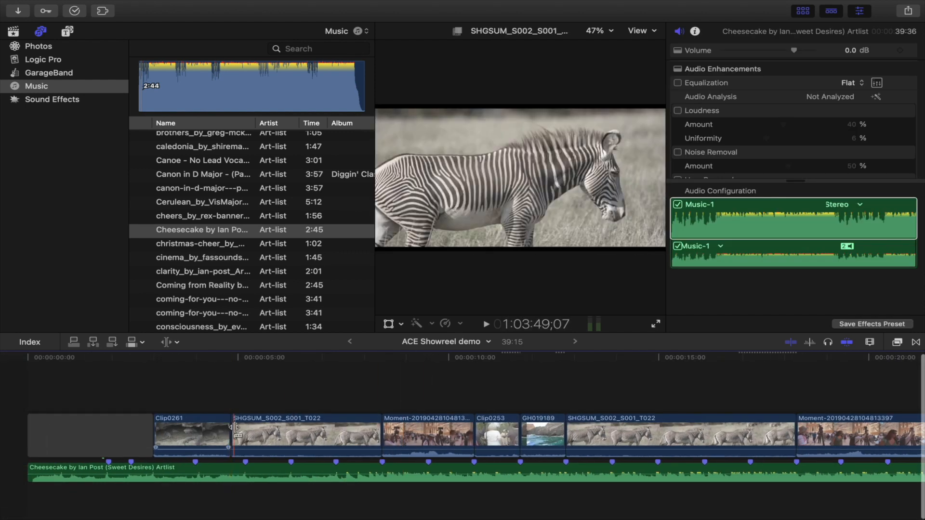
drag(232, 429, 244, 428)
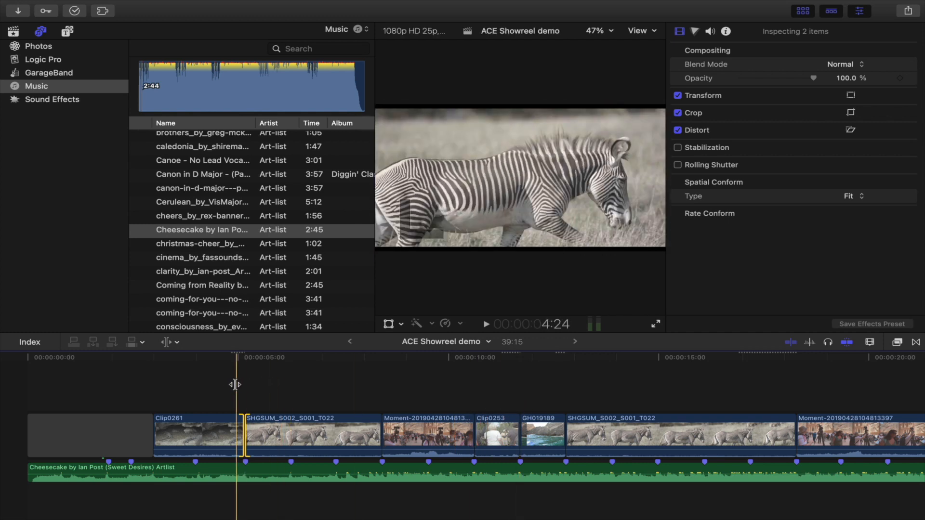
Step: Switch back to the Select tool and play the opening section to review the cuts
key(a)
click(217, 386)
key(space)
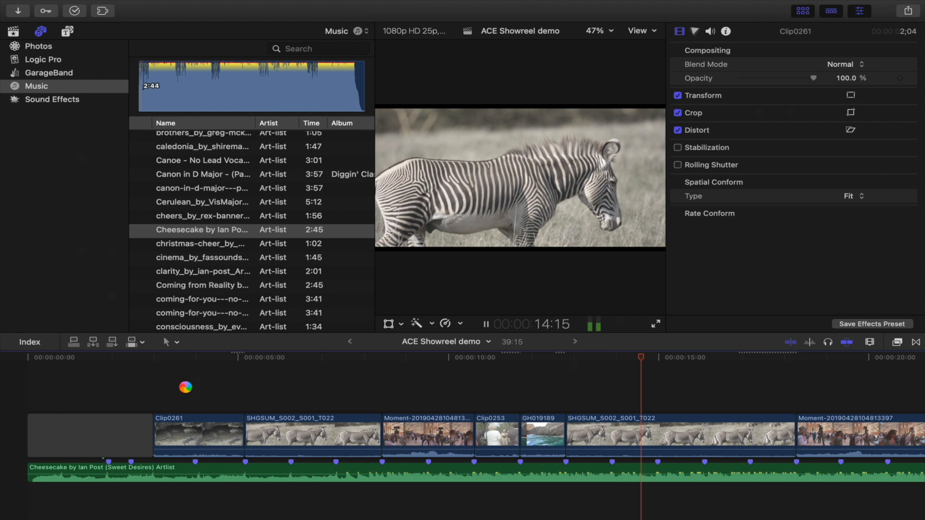
key(space)
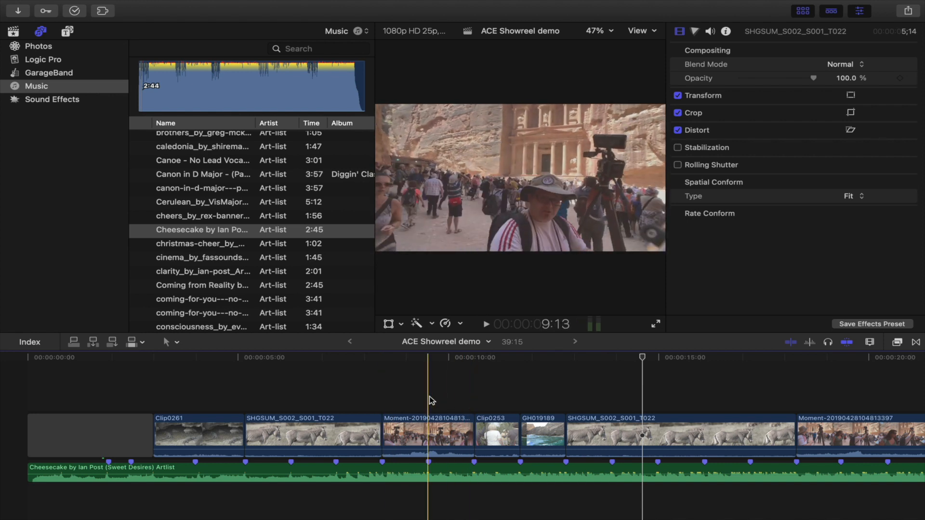
Step: Slip the content of the first Moment clip with the Trim tool and play back the result
key(t)
drag(430, 433, 394, 440)
click(428, 432)
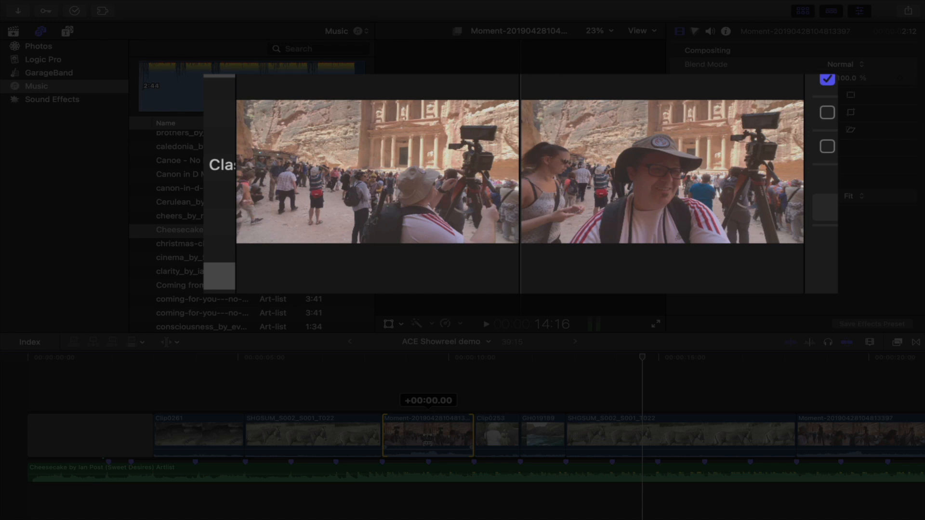
drag(428, 439, 396, 439)
click(363, 386)
key(space)
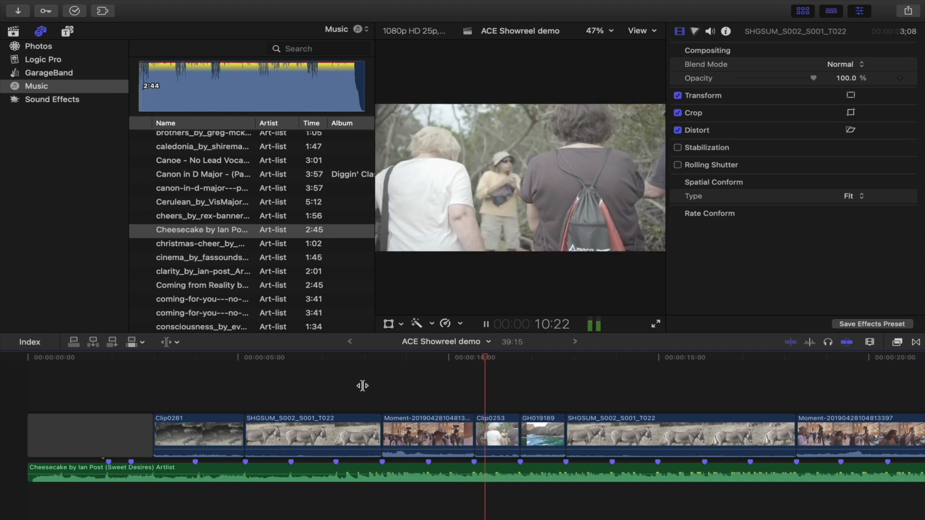
key(space)
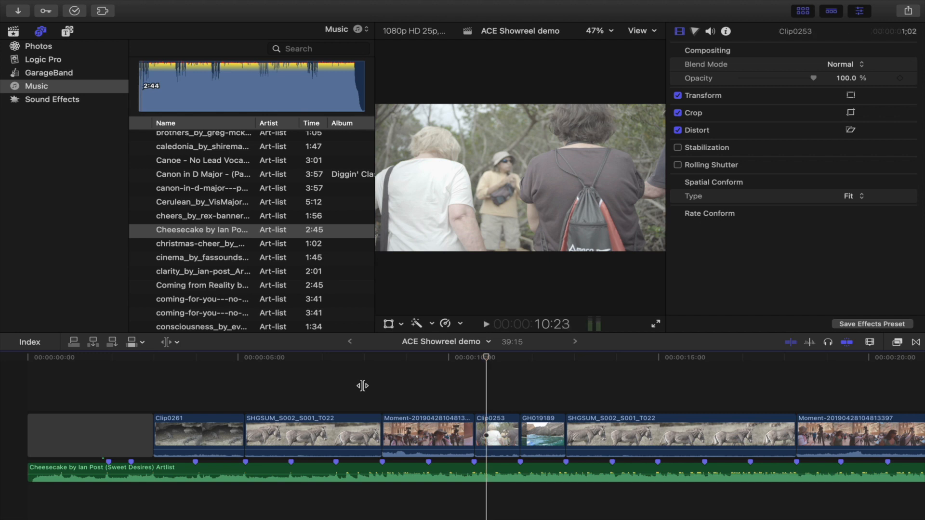
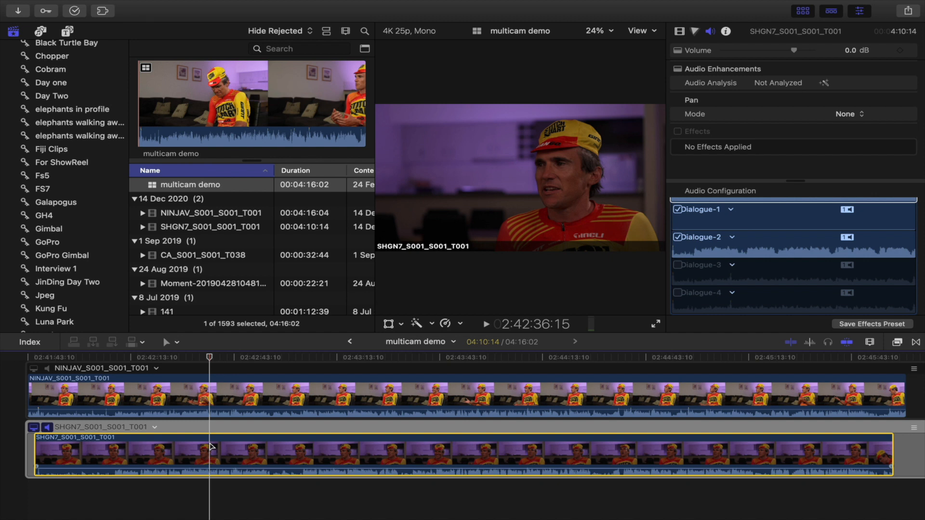
Step: Switch to the Color & Effects workspace
mouse_move(195, 4)
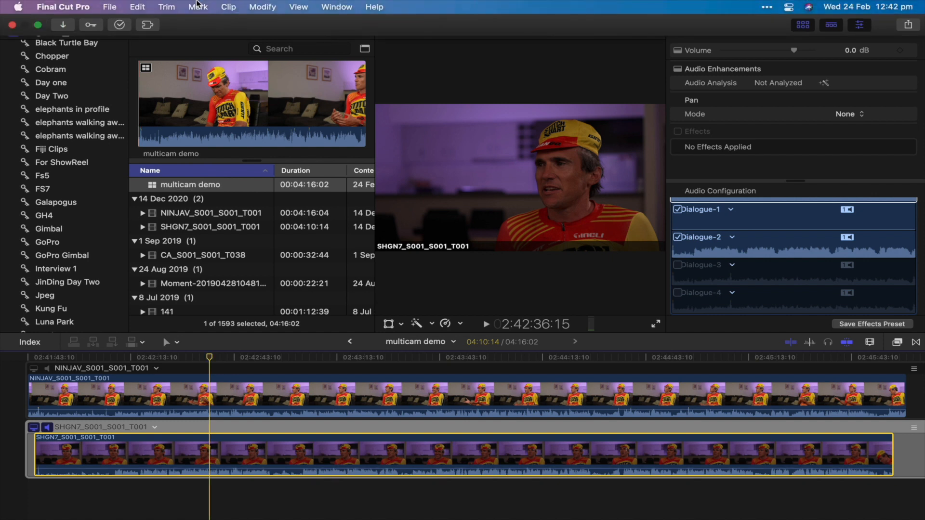
click(333, 7)
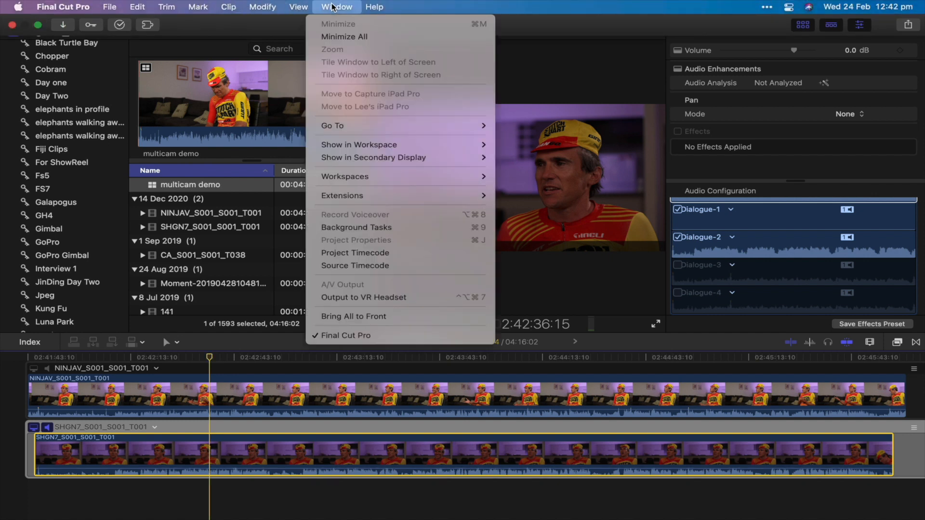
mouse_move(356, 178)
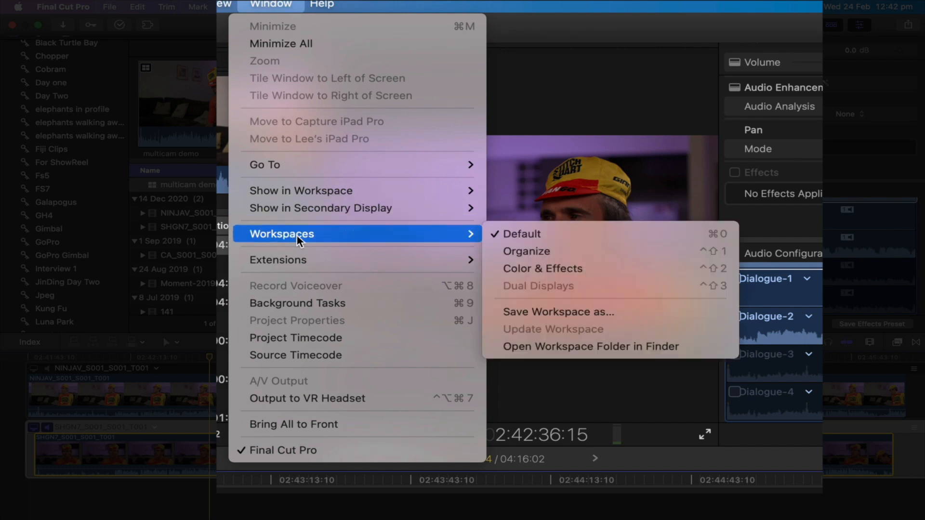
click(576, 268)
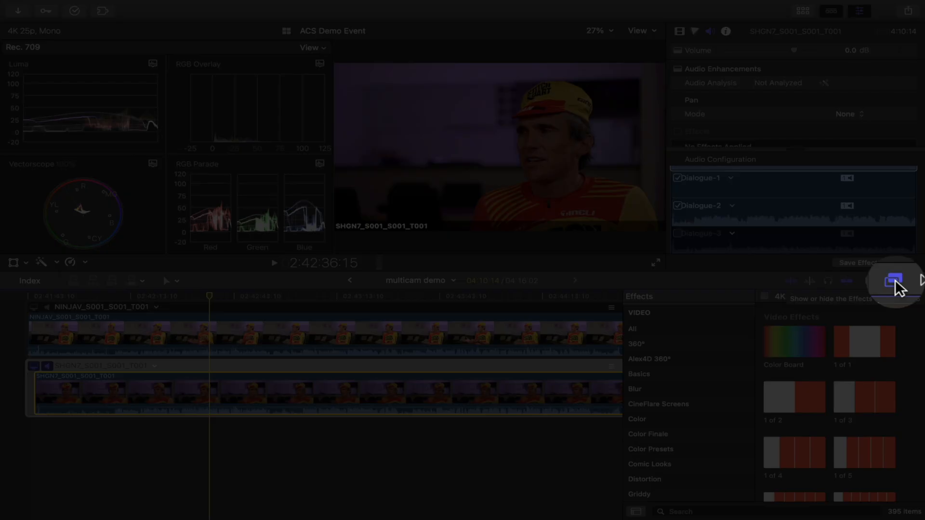
Step: Hide the Effects browser and enlarge the viewer by resizing the timeline and scopes areas
click(897, 281)
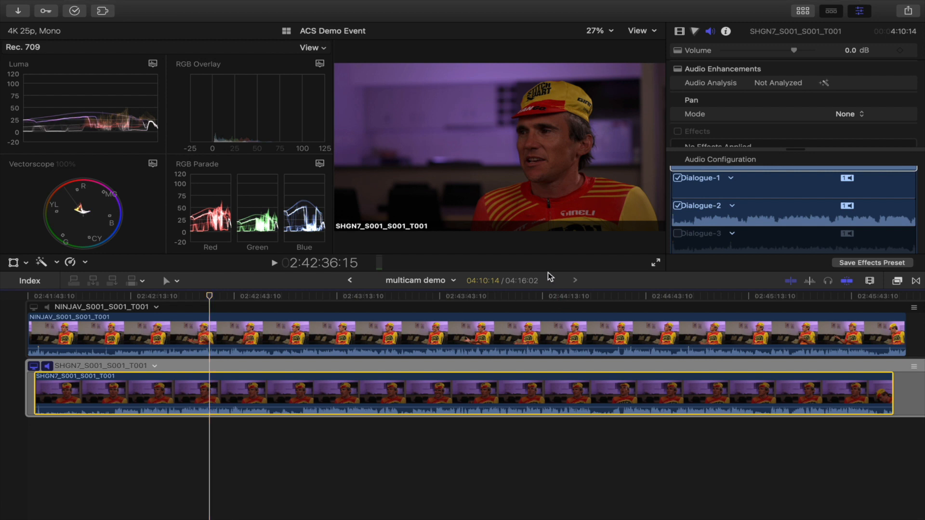
drag(549, 273, 550, 320)
drag(332, 80, 269, 85)
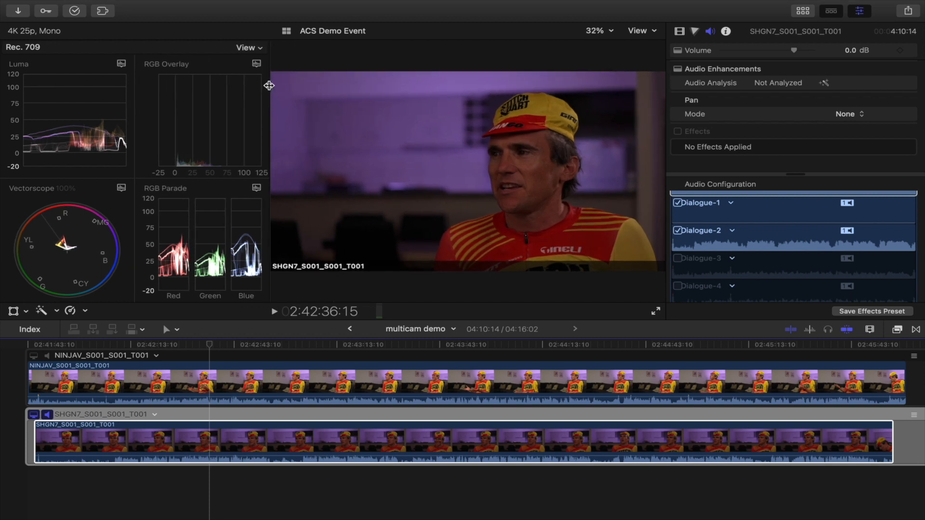
Step: Change the scopes layout to show two scopes side by side, vectorscope and luma waveform
click(253, 48)
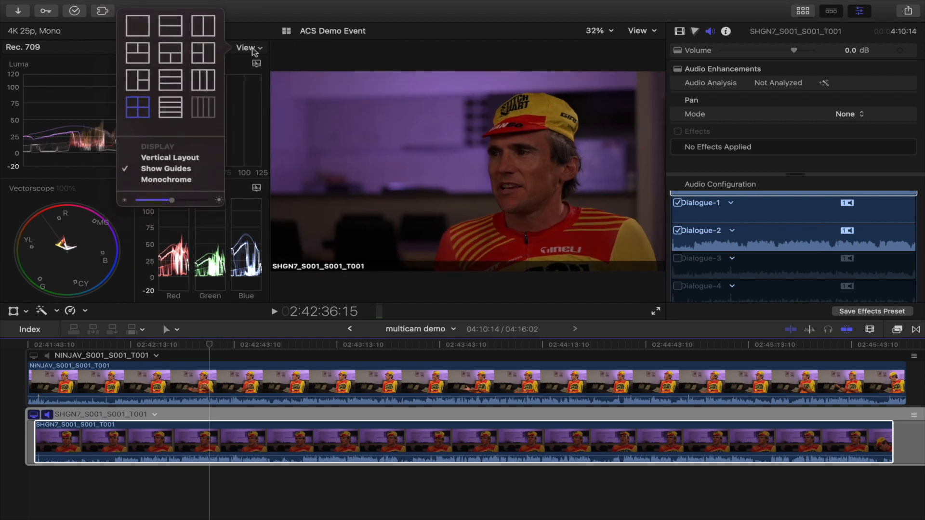
click(203, 28)
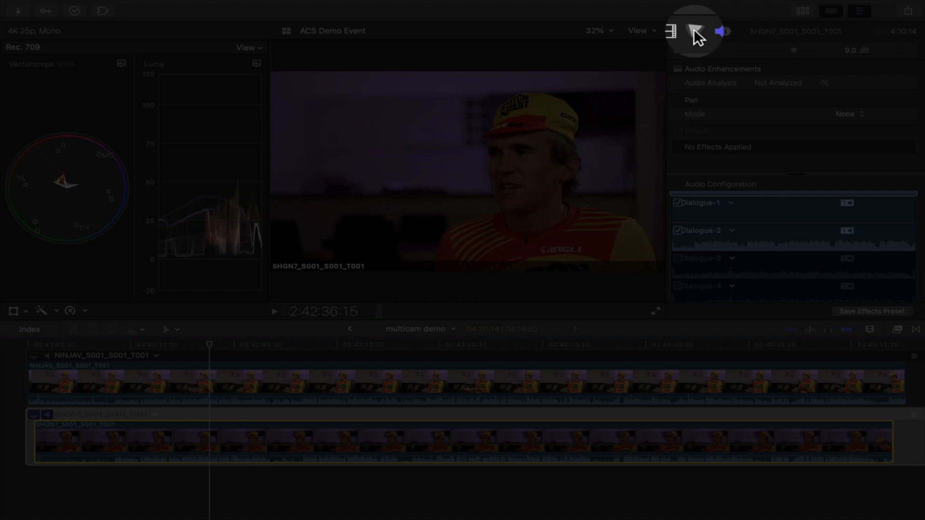
Step: Open the color inspector and add a Color Wheels correction to the selected SHGN7 angle
click(695, 32)
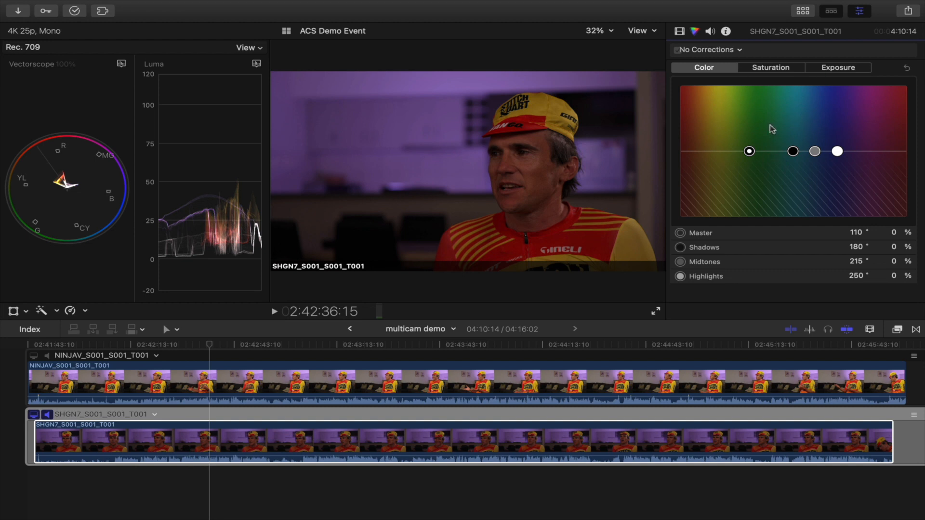
click(741, 50)
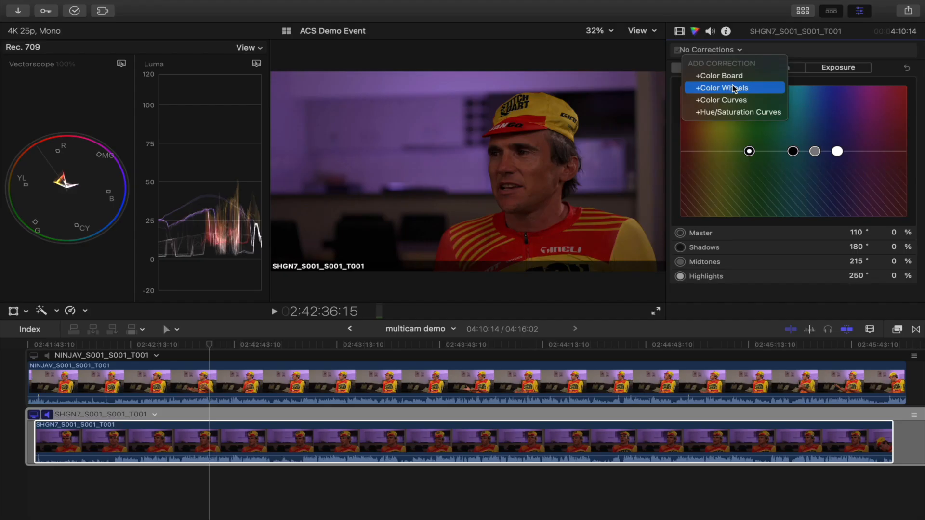
click(733, 86)
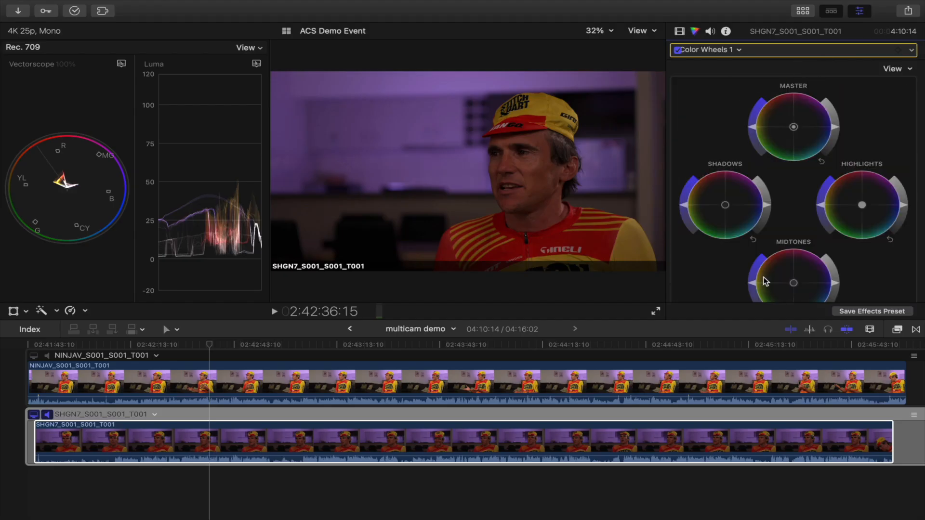
Step: Review the Color Wheels controls, keep the SHGN7 clip selected and toggle the inspector to full height
scroll(780, 273, down, 3)
scroll(780, 273, down, 3)
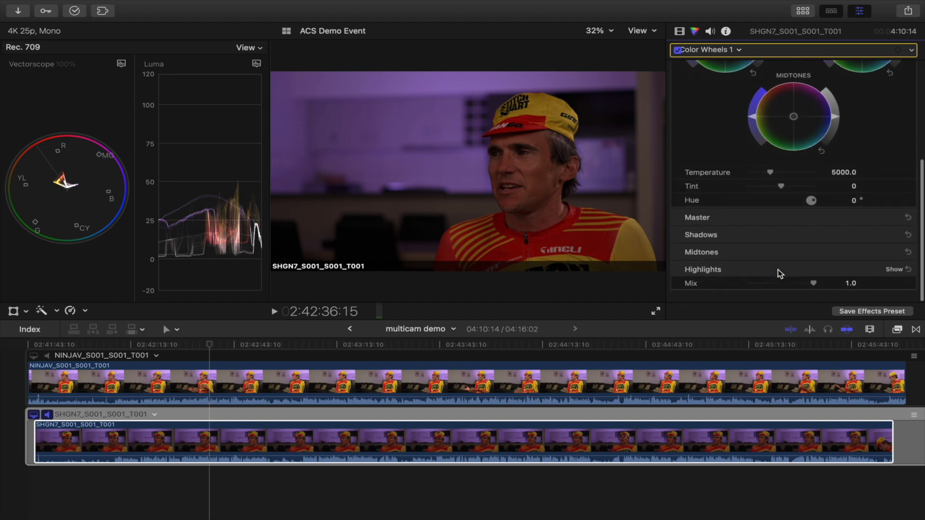
scroll(781, 274, up, 5)
click(761, 460)
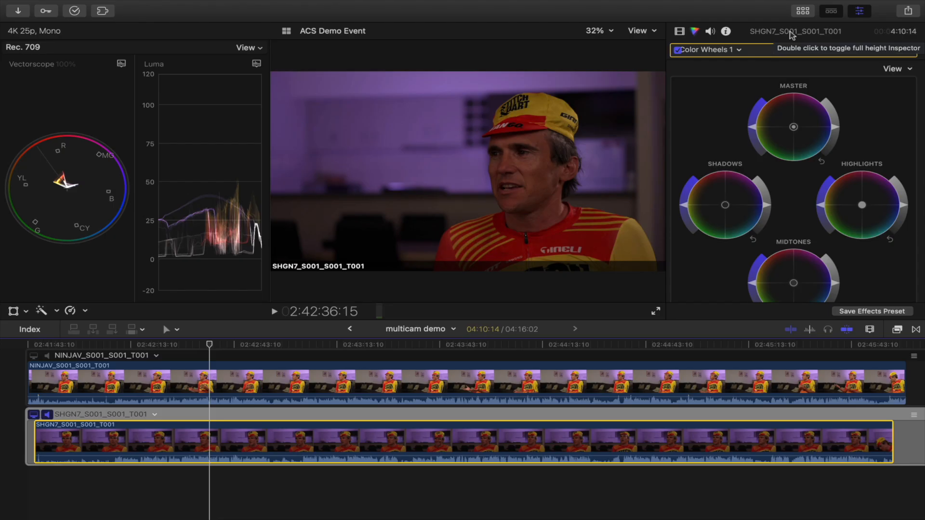
double_click(790, 33)
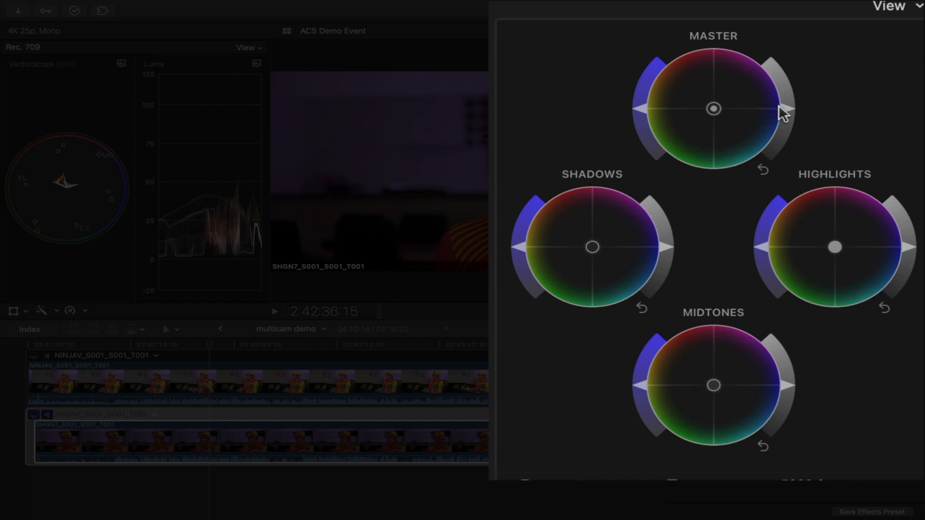
Step: Adjust the Master color wheel's saturation, color and brightness, then reset the Master wheel
mouse_move(785, 106)
mouse_down()
mouse_move(786, 79)
mouse_move(785, 115)
mouse_move(785, 105)
mouse_up()
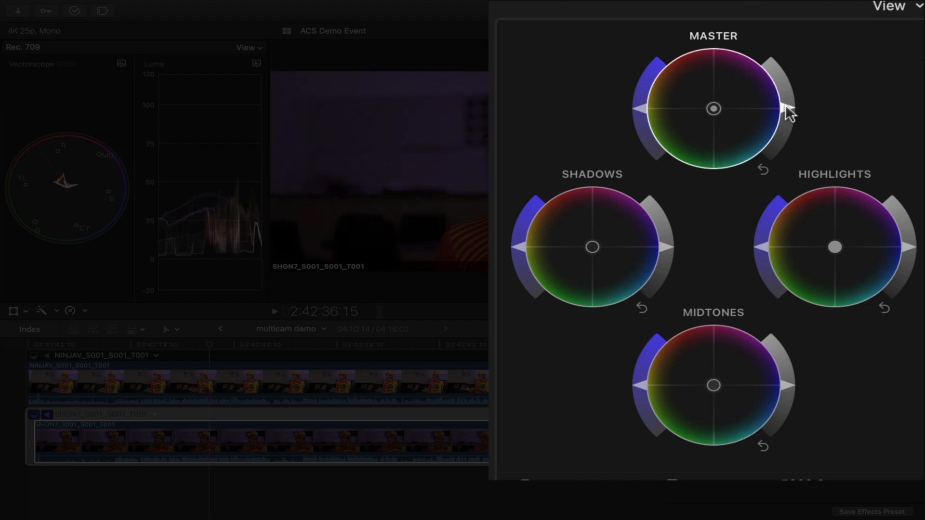
mouse_move(640, 99)
mouse_down()
mouse_move(654, 67)
mouse_move(634, 101)
mouse_move(641, 130)
mouse_move(640, 91)
mouse_move(636, 102)
mouse_up()
drag(715, 110, 694, 91)
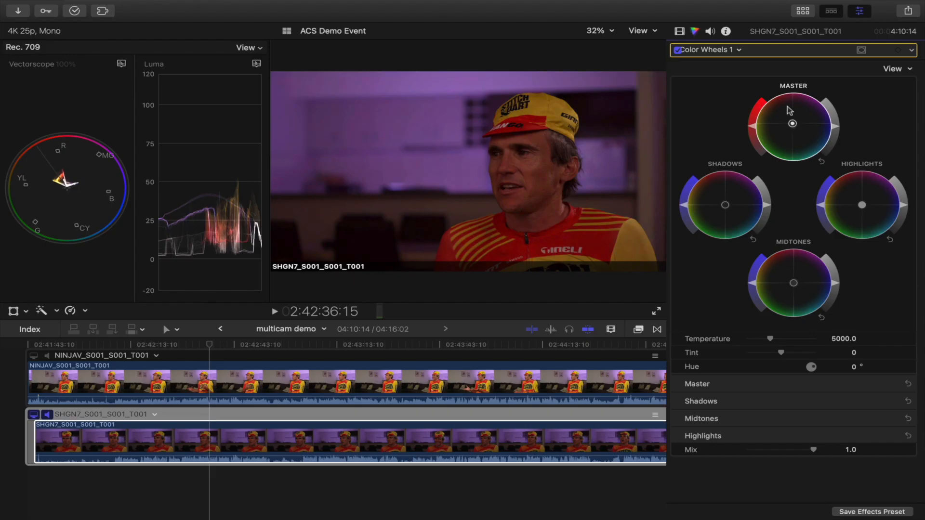
mouse_move(788, 107)
mouse_down()
mouse_move(796, 115)
mouse_move(804, 107)
mouse_move(779, 102)
mouse_move(797, 118)
mouse_up()
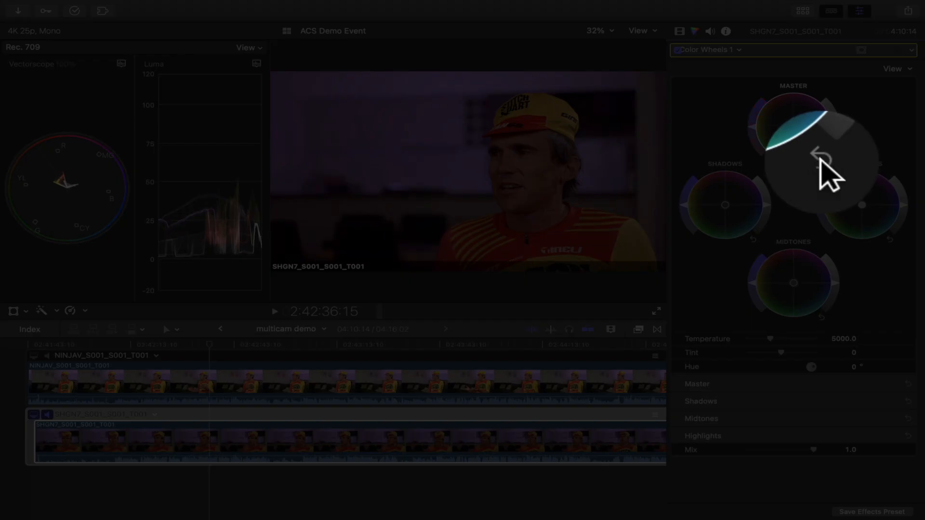
click(821, 160)
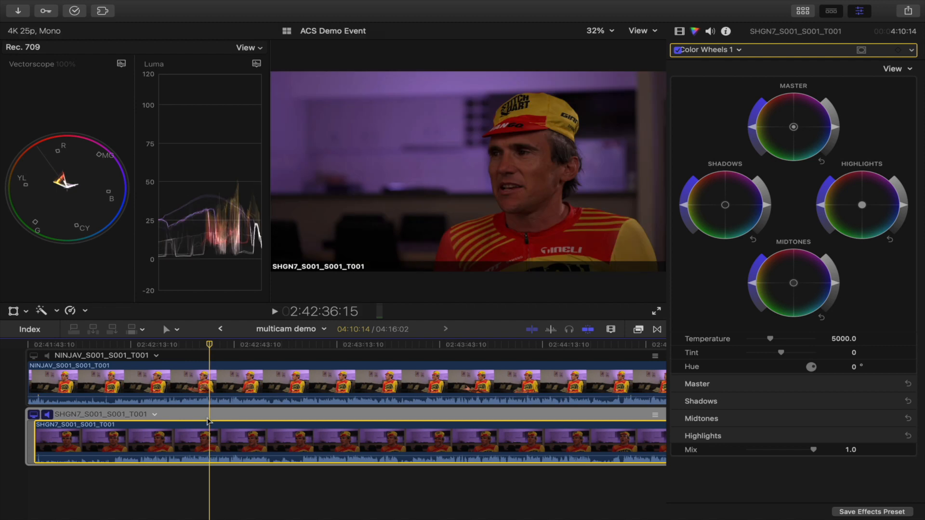
Step: Set a luma waveform guide from the NINJAV angle, then raise the SHGN7 clip's highlights and midtones brightness to match
click(209, 383)
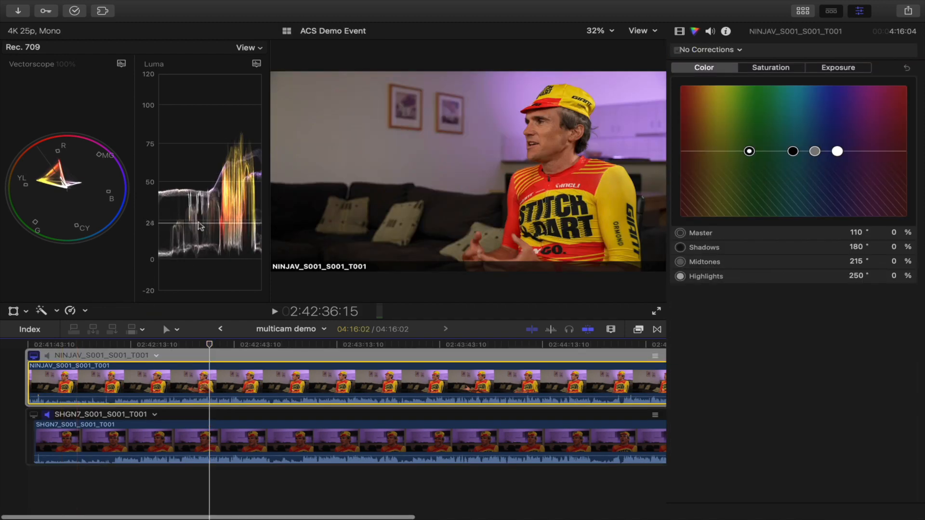
drag(229, 144, 241, 130)
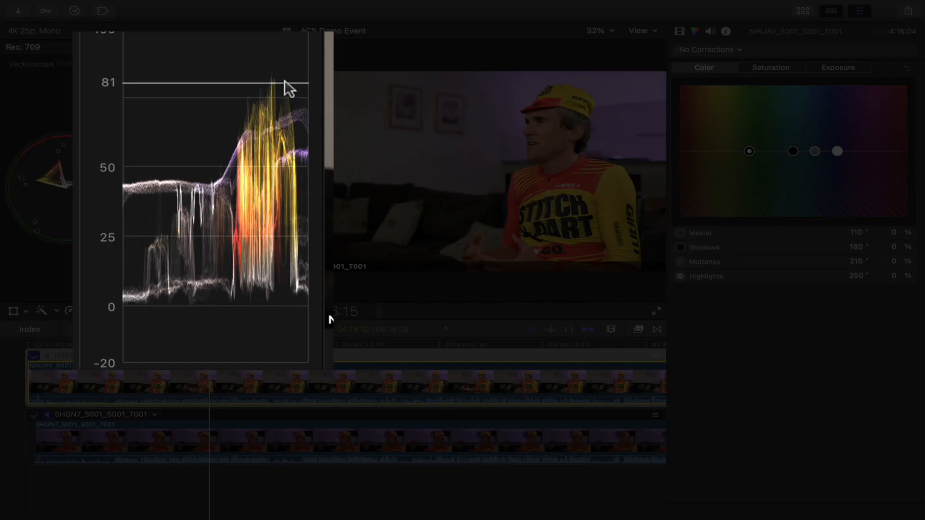
click(34, 414)
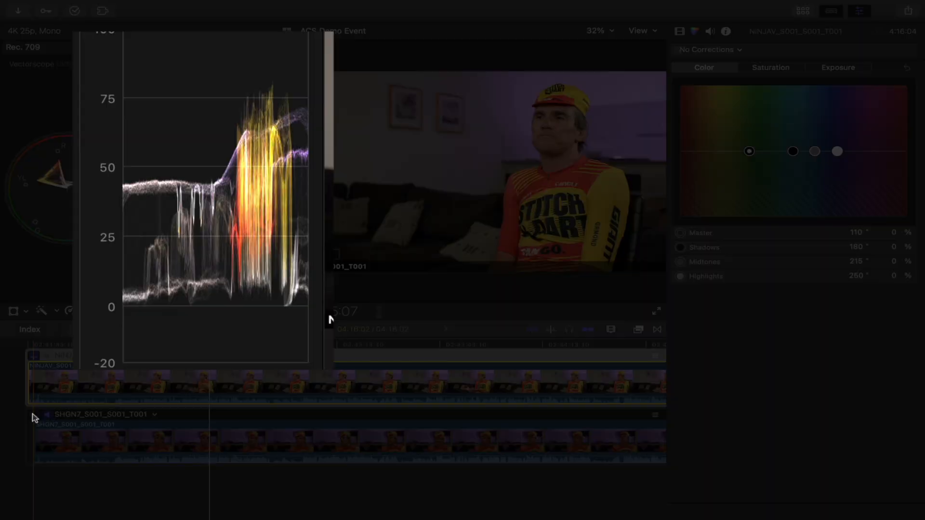
click(195, 436)
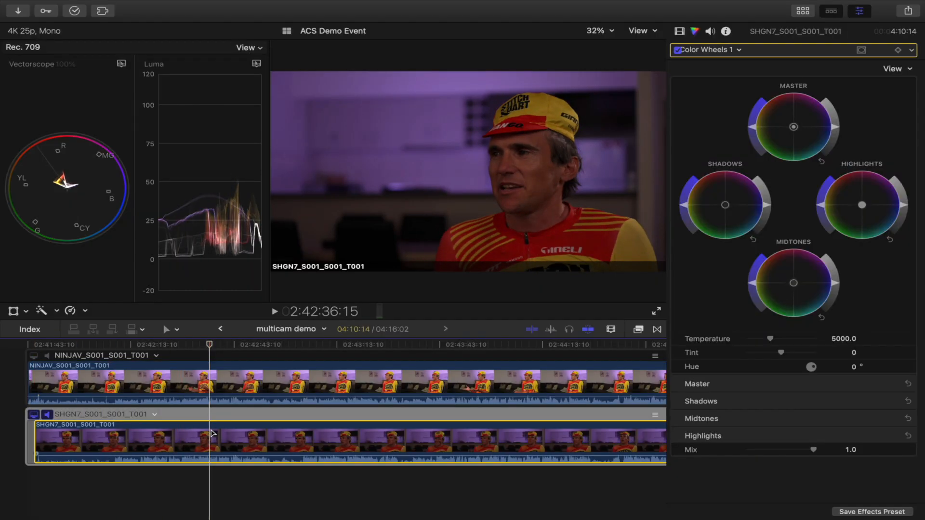
drag(905, 206, 884, 133)
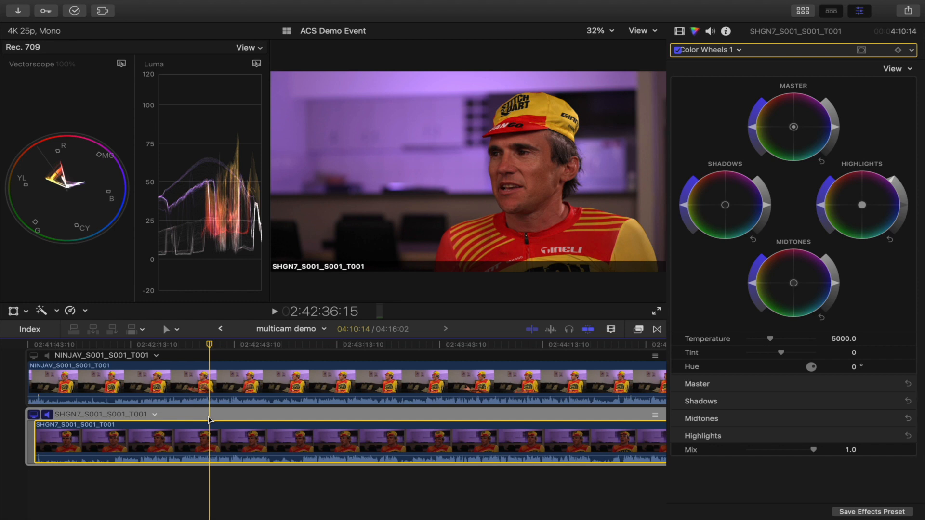
drag(834, 283, 834, 272)
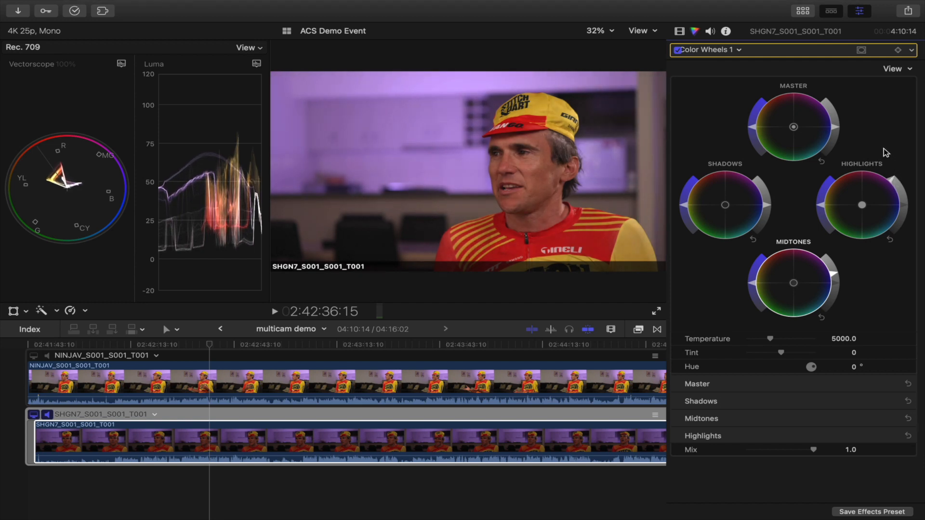
Step: Select the NINJAV angle, add a Color Wheels correction and shift its midtones color slightly
click(216, 428)
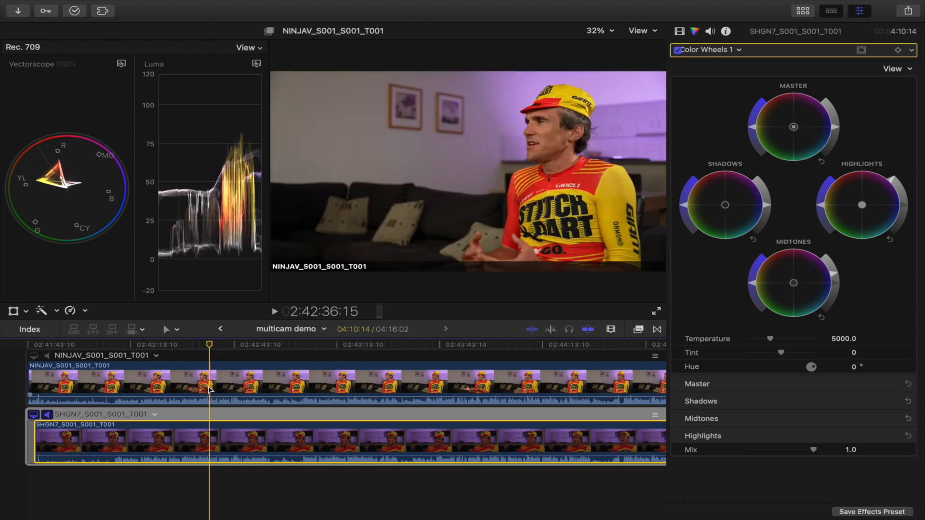
click(34, 355)
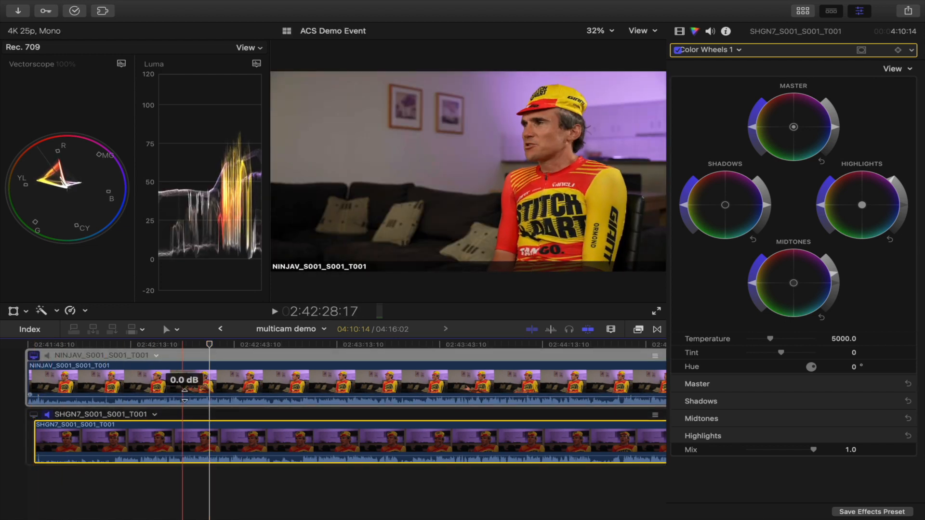
click(215, 394)
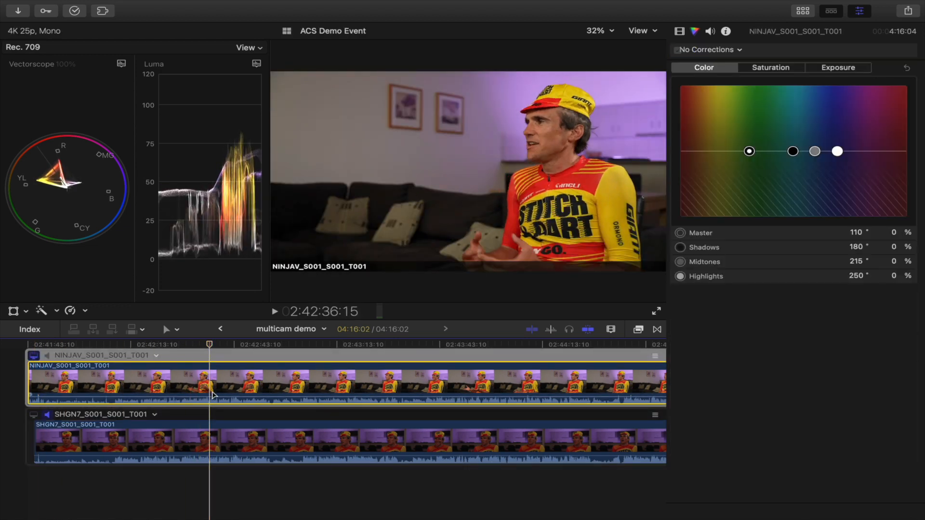
click(737, 51)
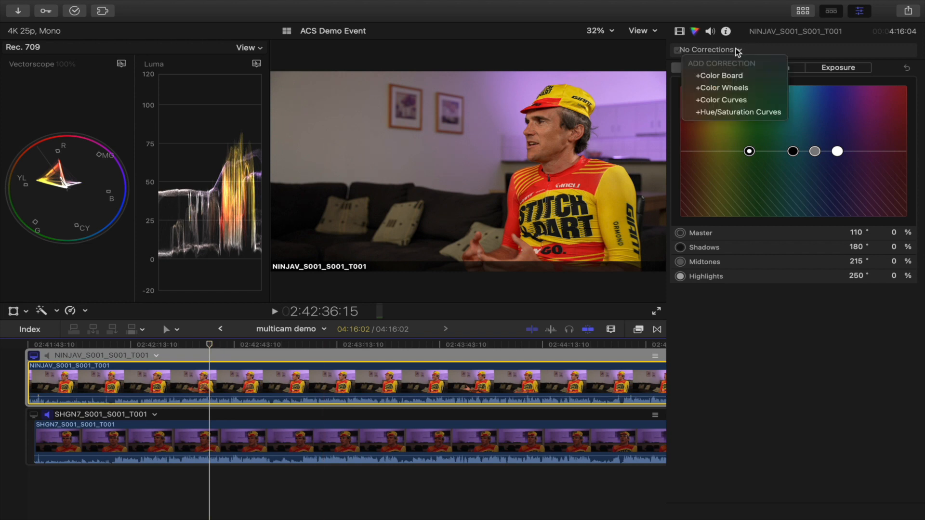
click(731, 86)
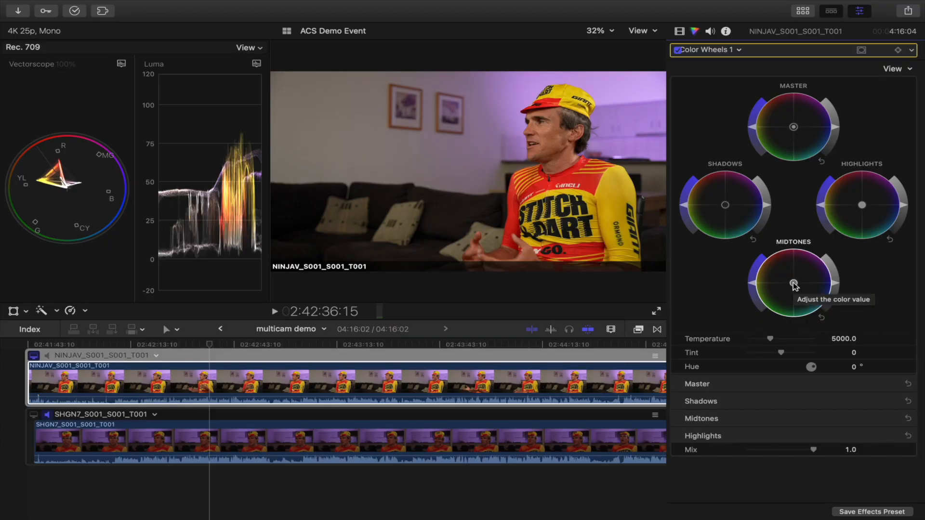
drag(794, 285, 841, 282)
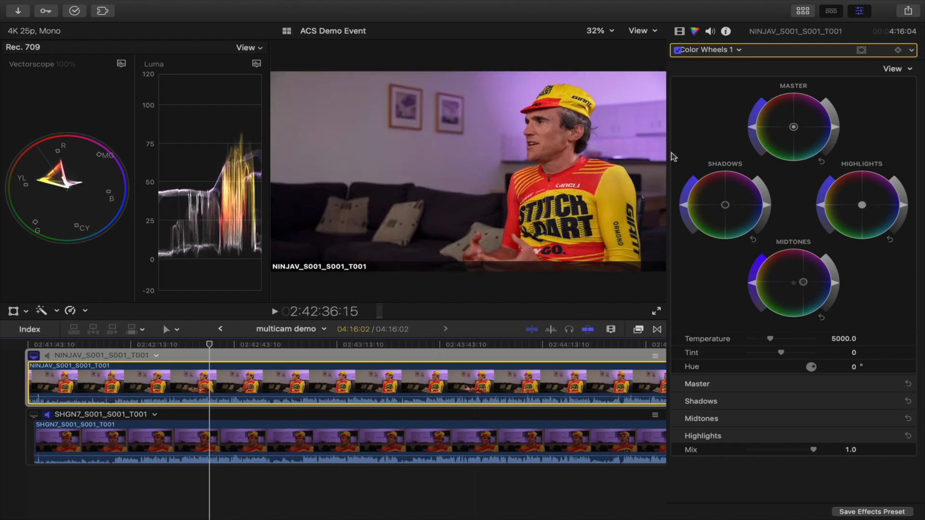
Step: Add Color Curves and Hue/Saturation Curves corrections to the NINJAV clip
click(740, 51)
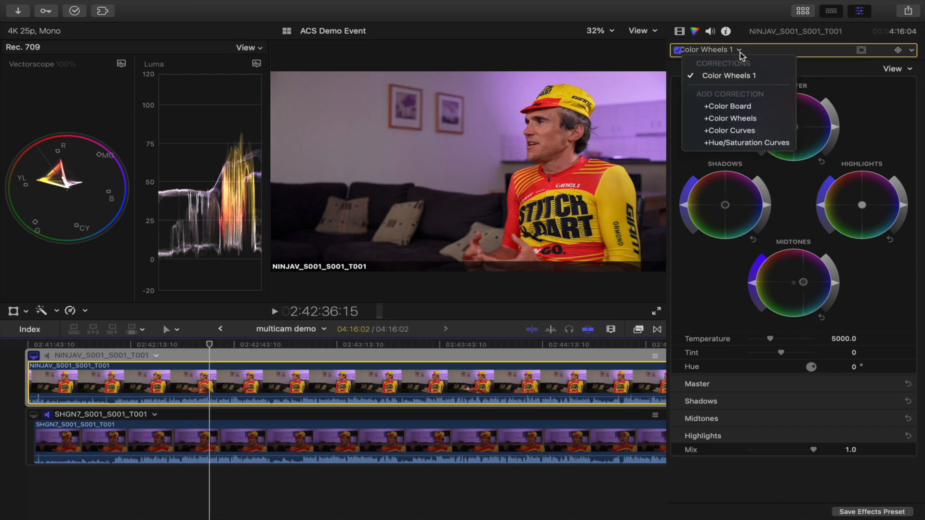
click(739, 129)
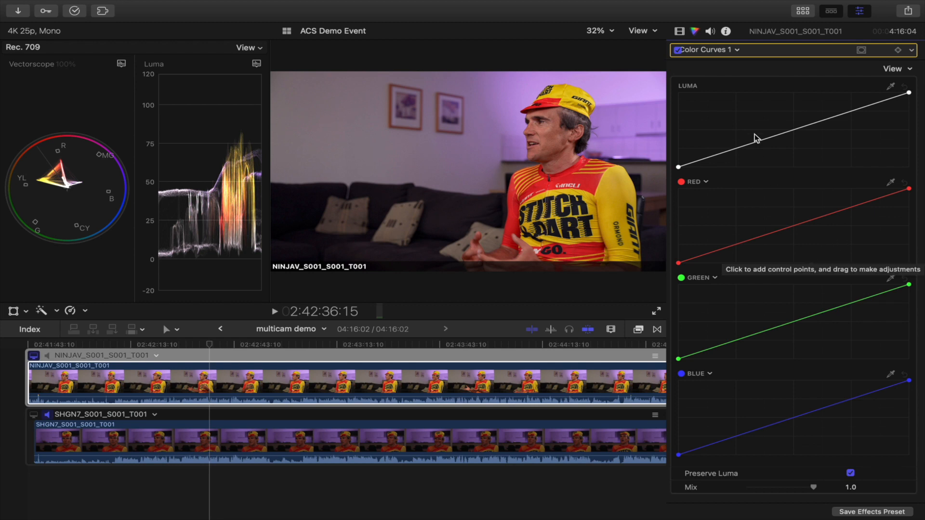
click(736, 49)
click(747, 153)
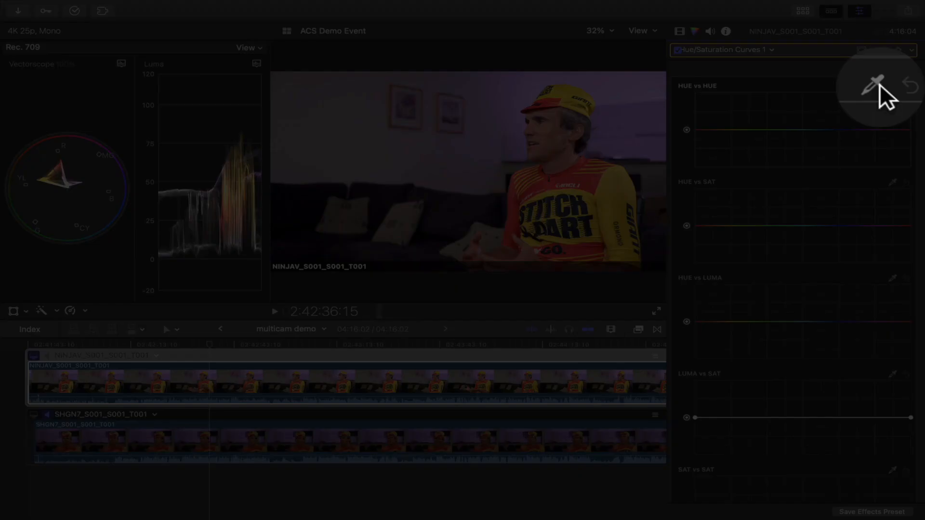
Step: Sample the yellow jersey with the Hue vs Hue eyedropper and shift that hue to green
click(894, 88)
click(612, 184)
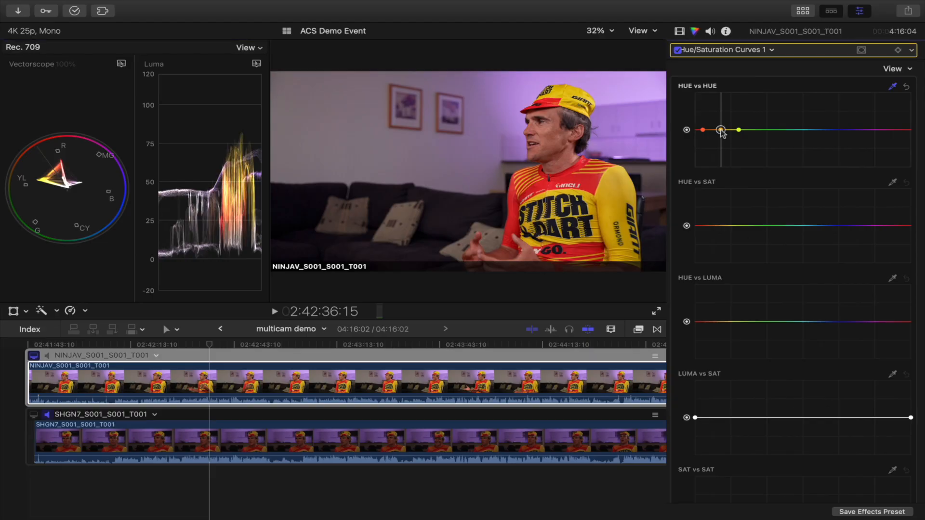
mouse_move(721, 132)
mouse_down()
mouse_move(722, 145)
mouse_move(721, 116)
mouse_move(724, 151)
mouse_up()
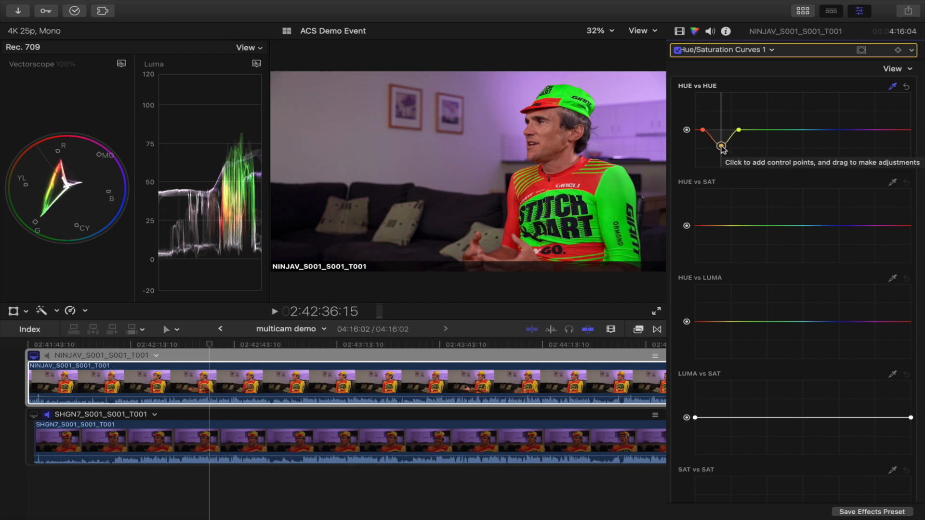
Step: Open the share destinations list and view the Destinations preferences, then close them
click(907, 88)
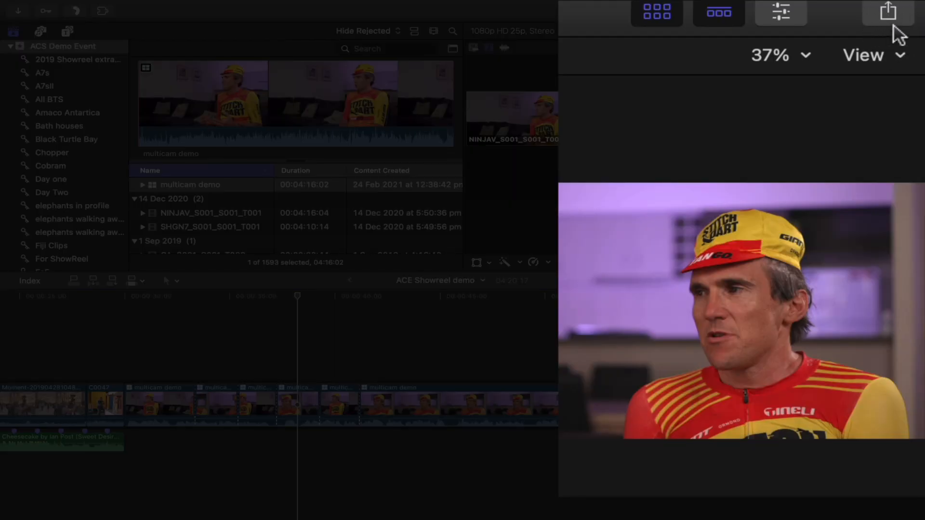
click(885, 12)
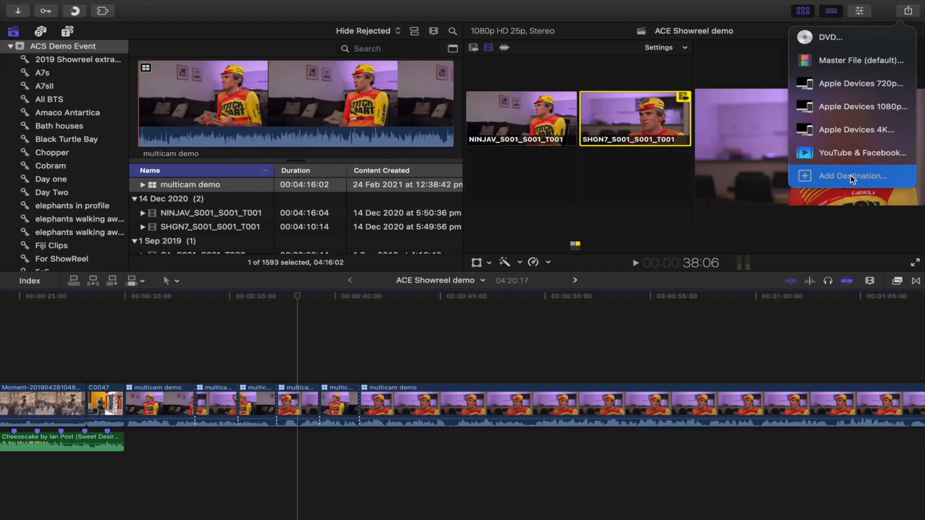
click(759, 372)
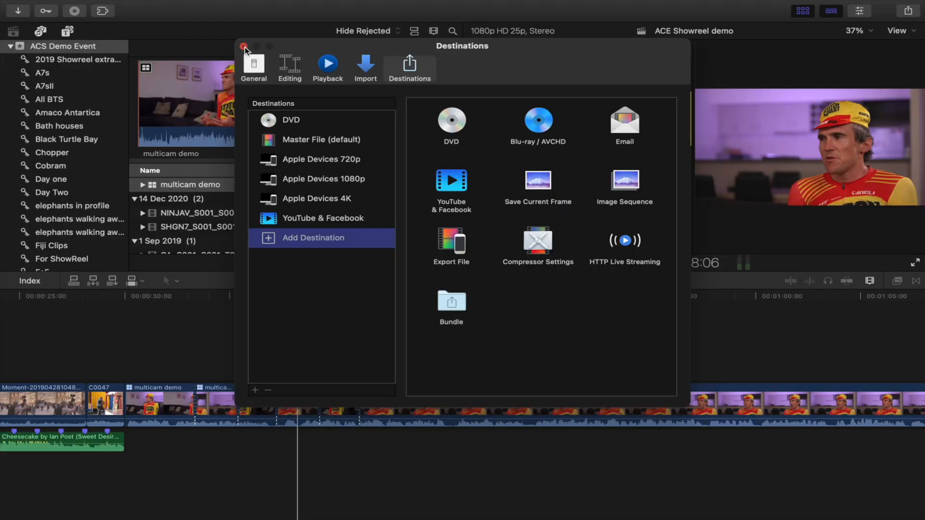
click(245, 48)
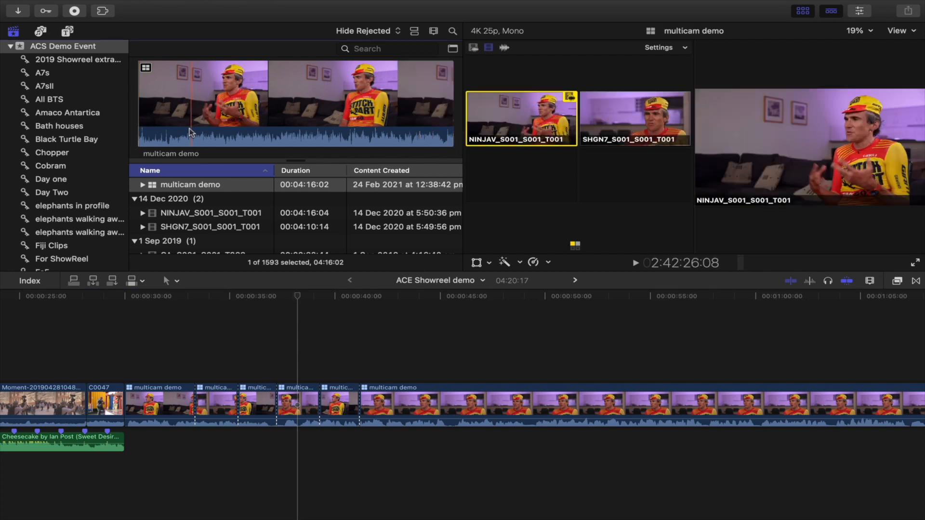
Step: Expand the ACS Demo library and view its Library Properties, then reselect the multicam demo clip
click(9, 48)
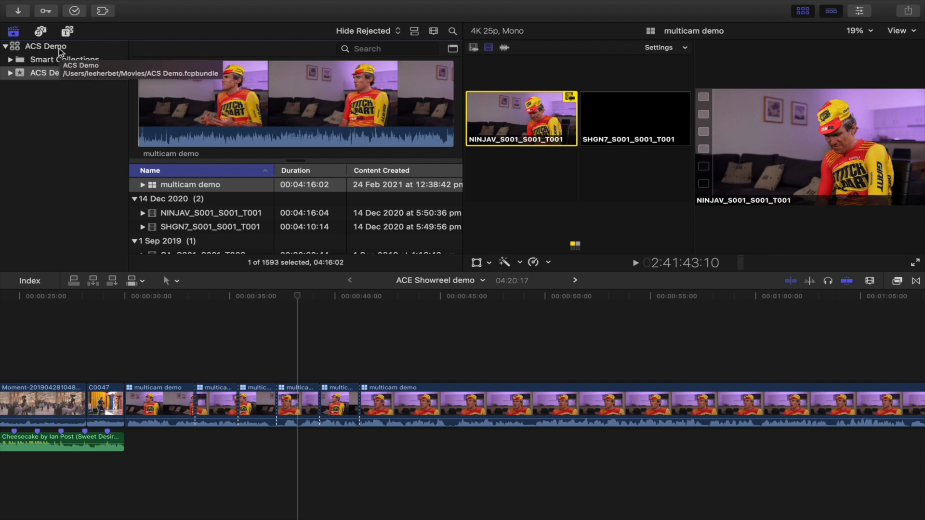
key(shift+super+7)
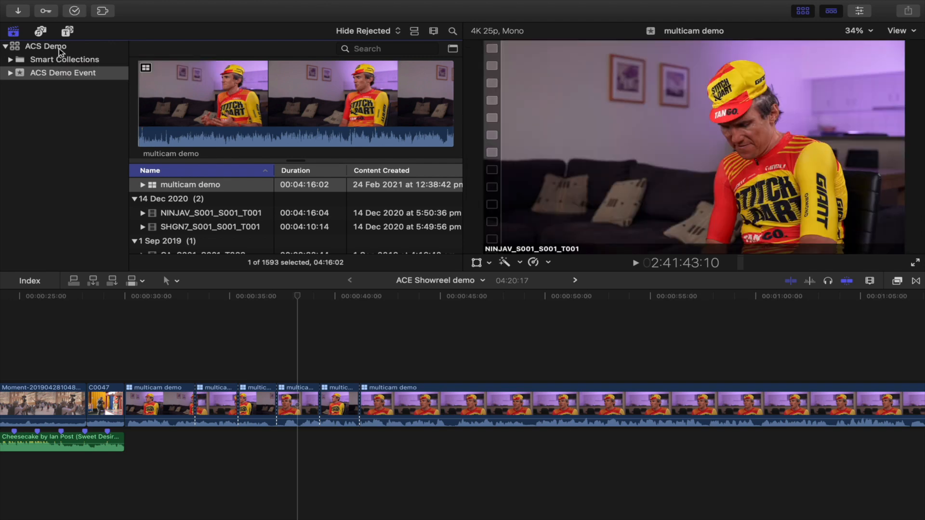
key(super+4)
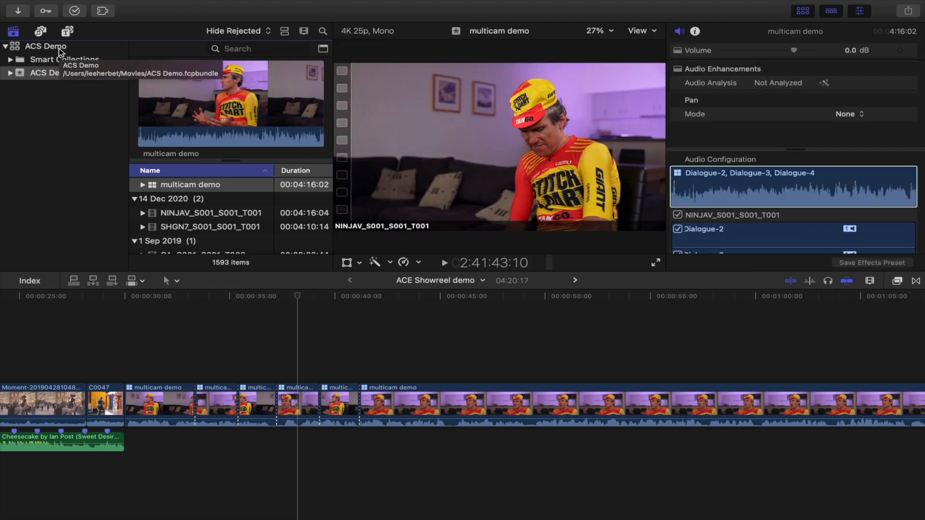
click(14, 48)
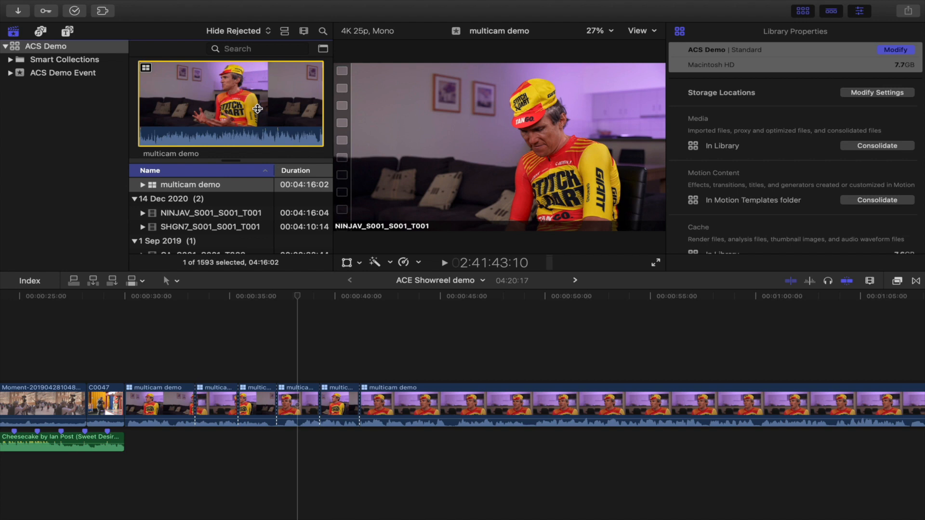
click(308, 186)
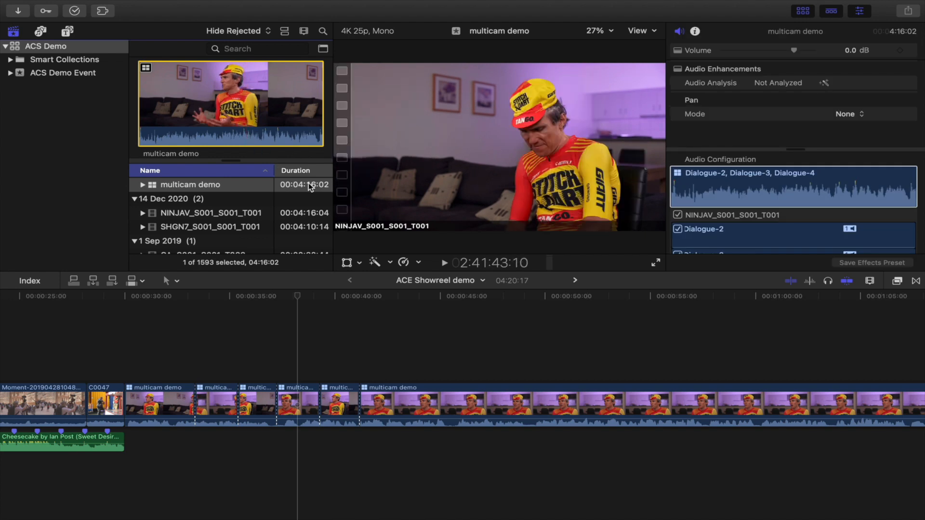
Step: Switch to Finder and inspect the ACS Demo library file in the Movies folder
click(310, 422)
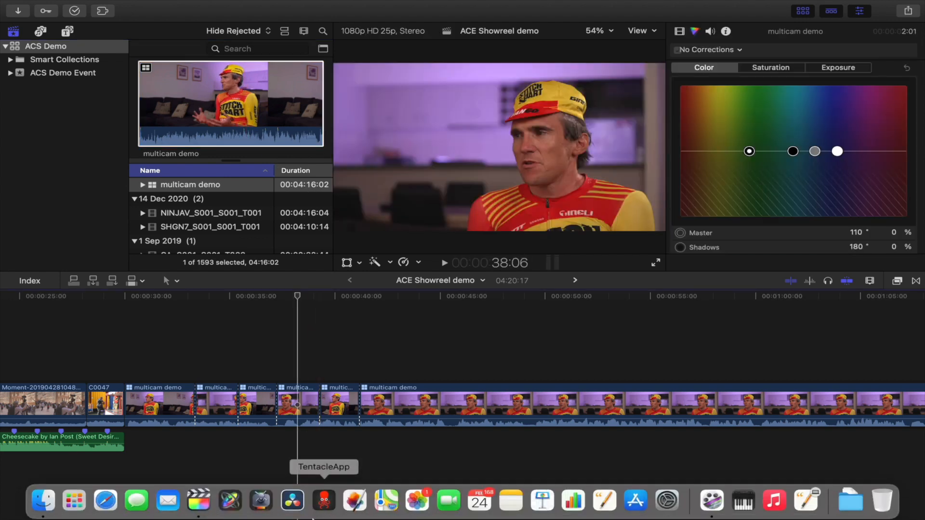
click(39, 500)
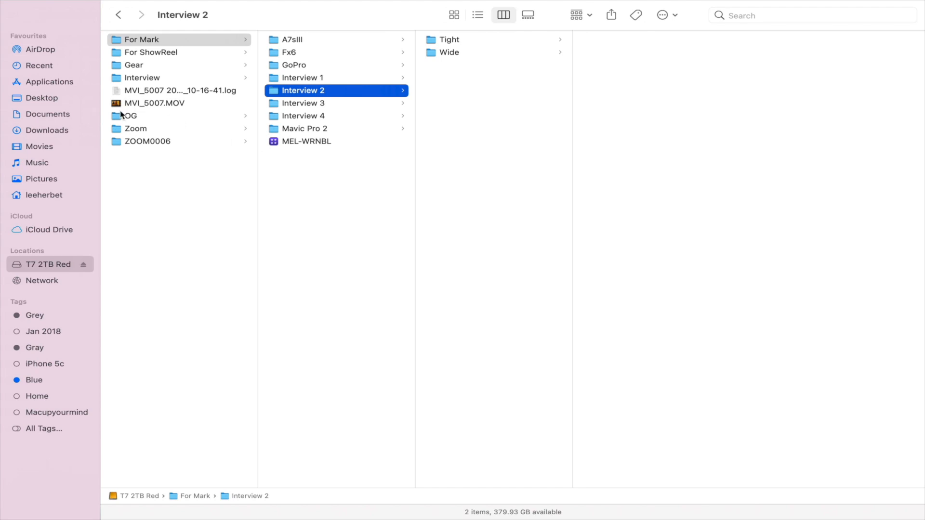
click(46, 147)
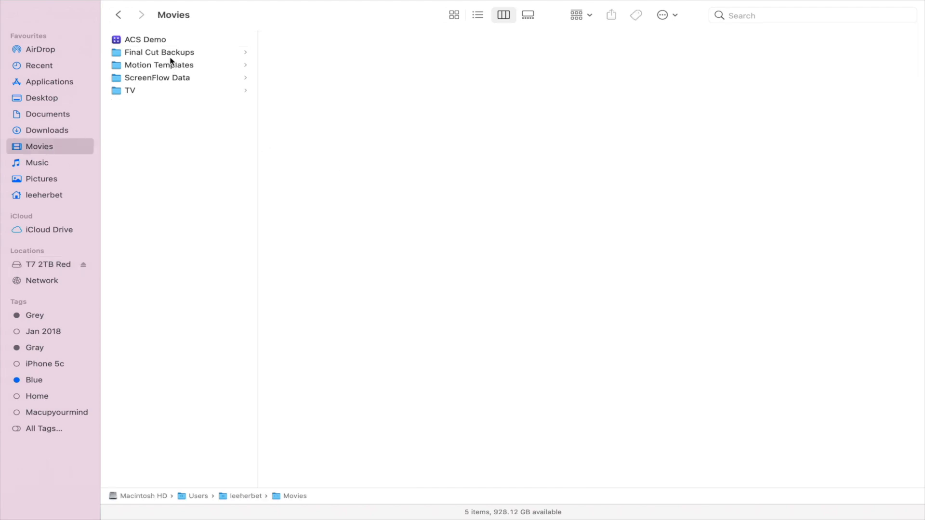
click(150, 42)
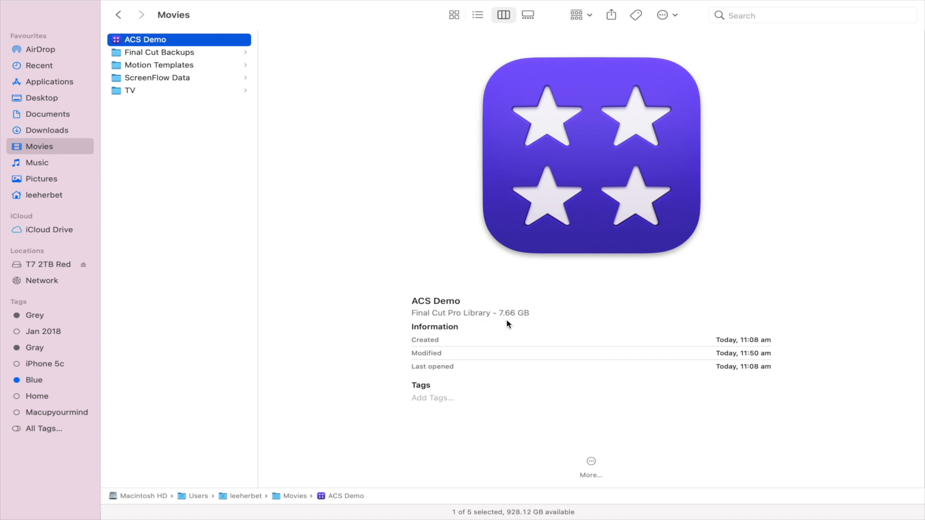
key(ctrl+Right)
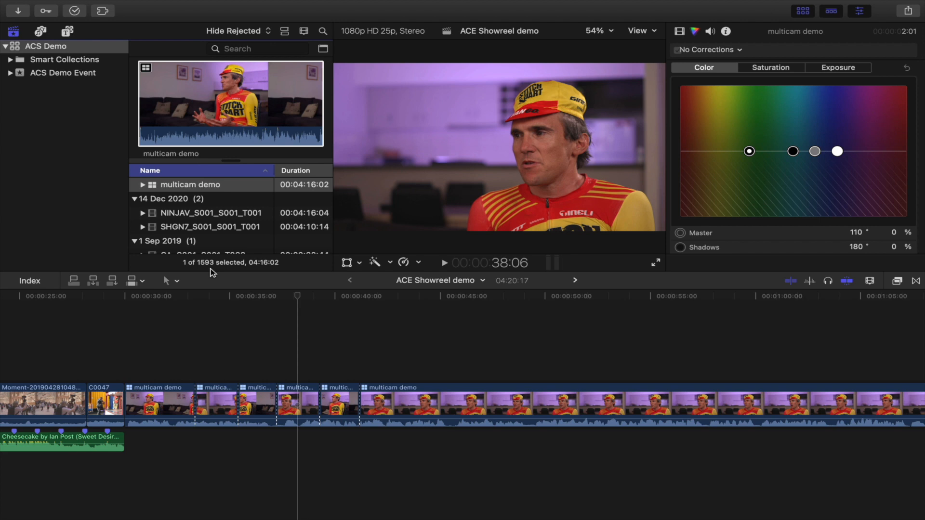
key(ctrl+Left)
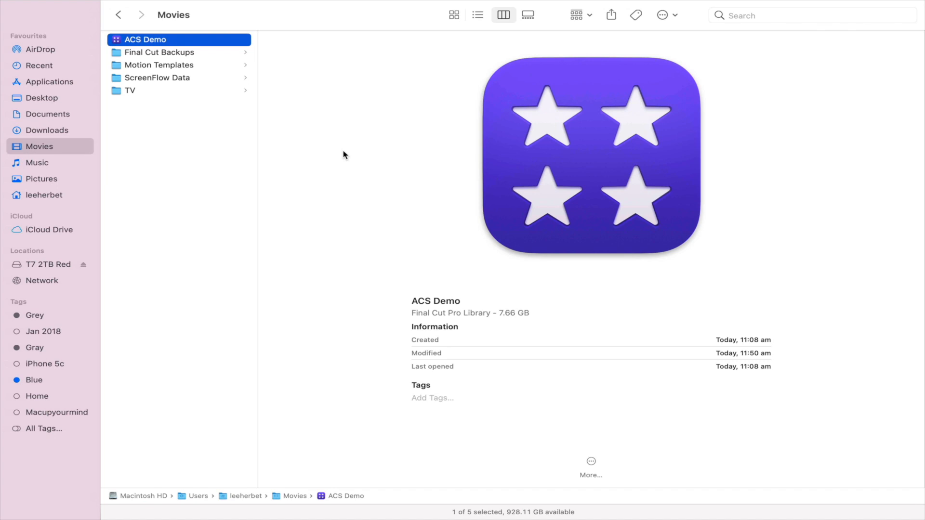
Step: Open a new Finder tab on the T7 2TB Red drive and get info on the For ShowReel folder
key(super+t)
click(504, 14)
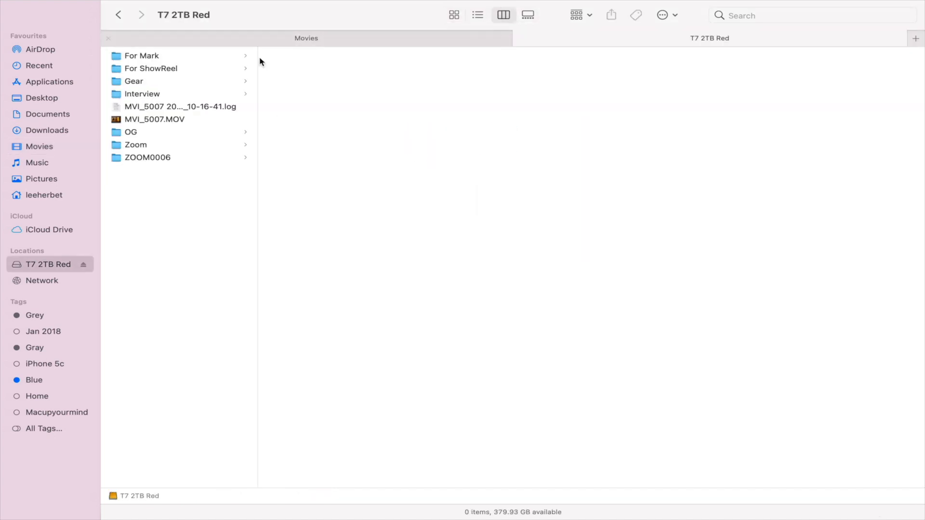
click(170, 70)
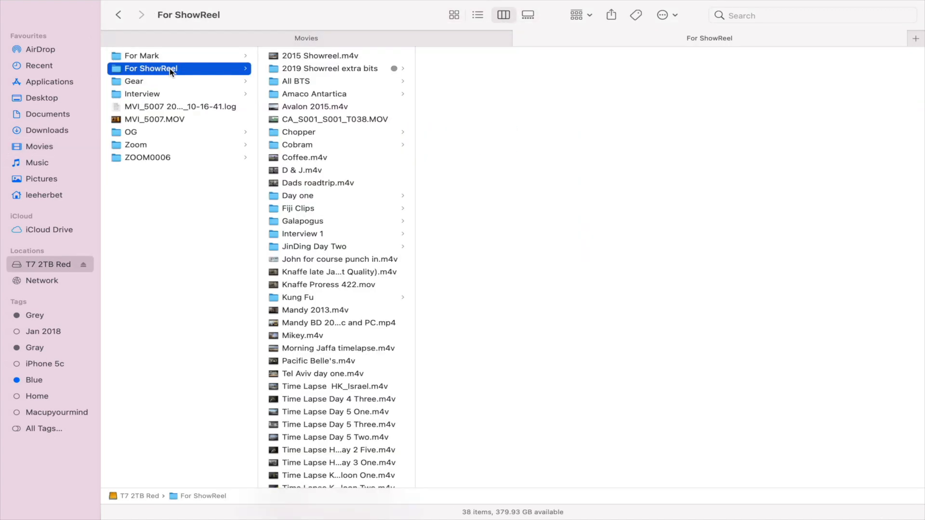
key(super+i)
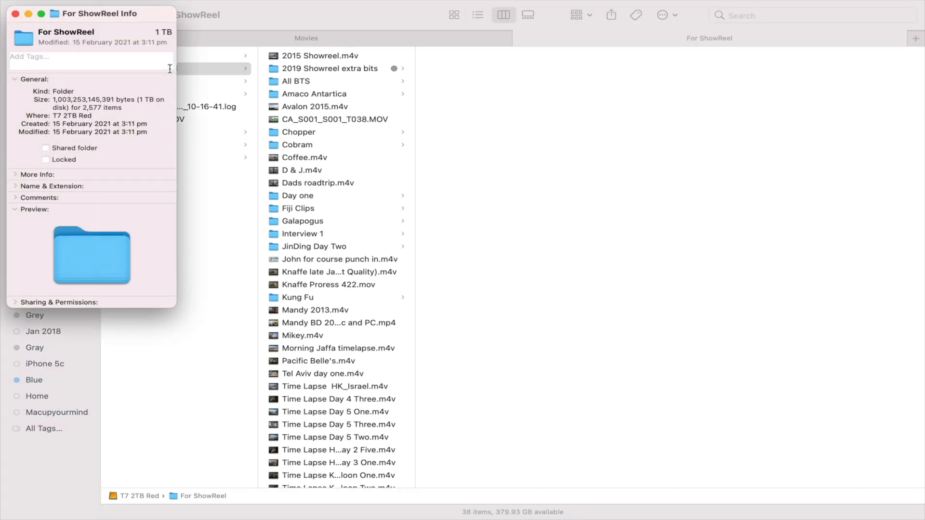
click(15, 15)
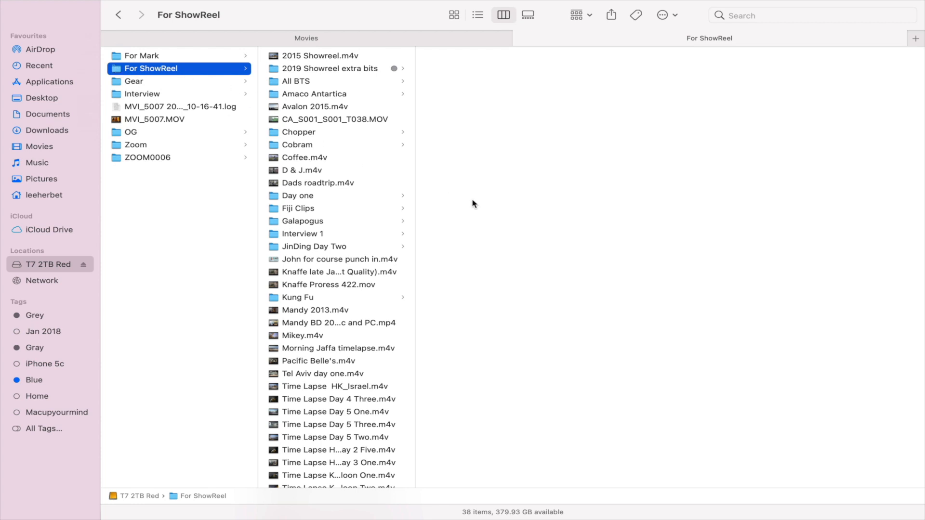
key(ctrl+Right)
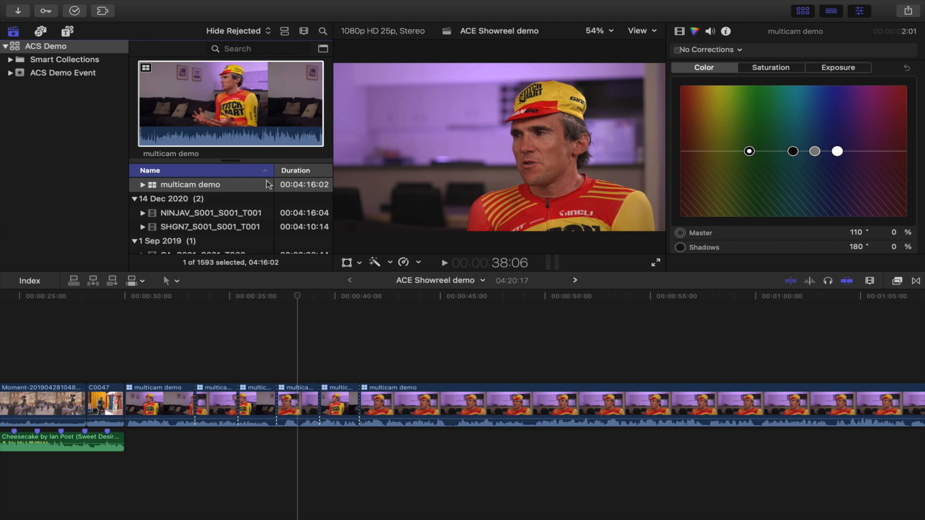
click(17, 50)
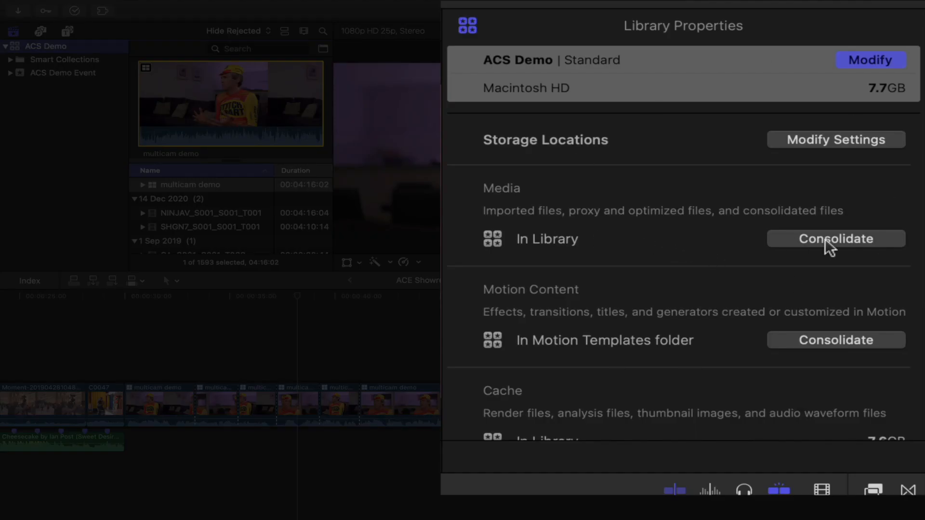
click(873, 146)
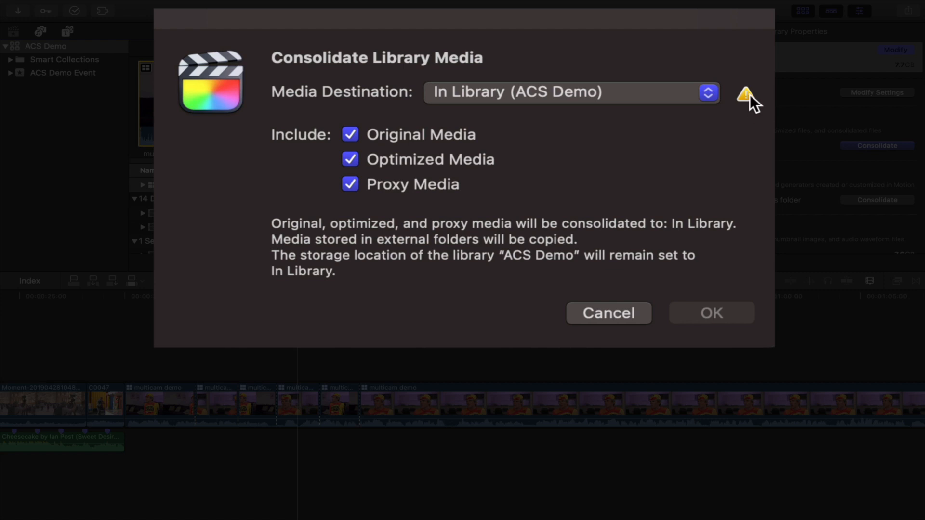
mouse_move(750, 95)
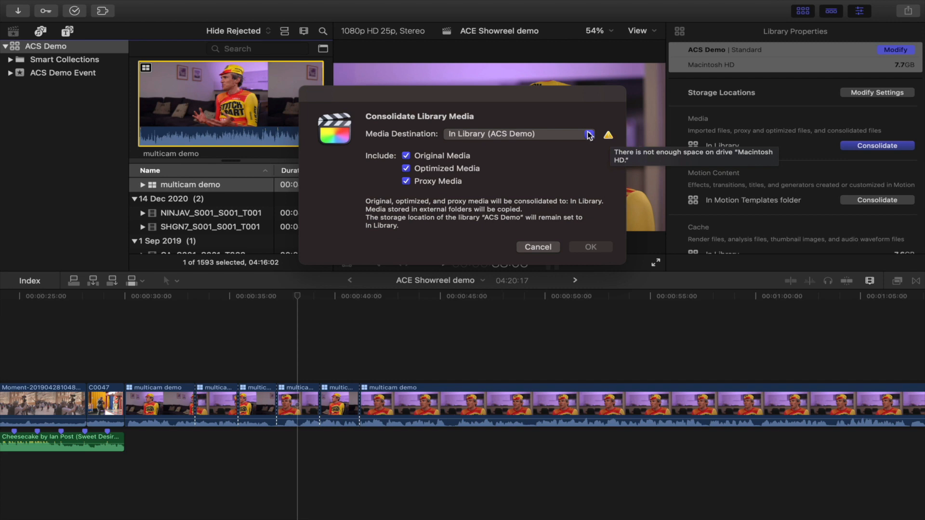
click(589, 134)
mouse_move(546, 153)
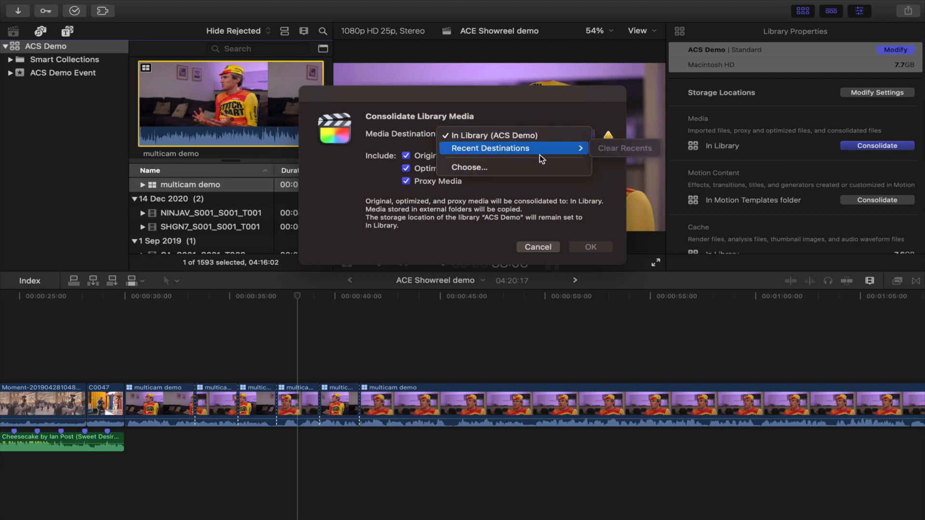
click(528, 168)
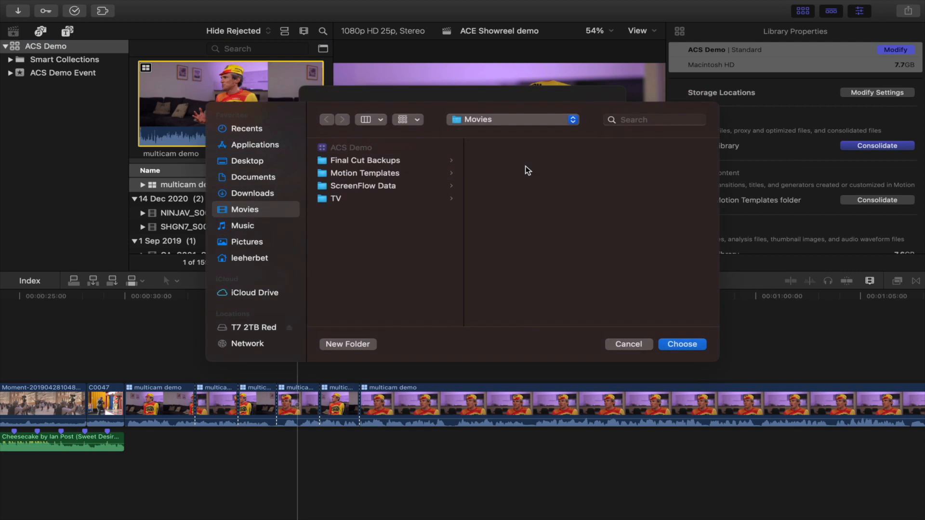
click(620, 345)
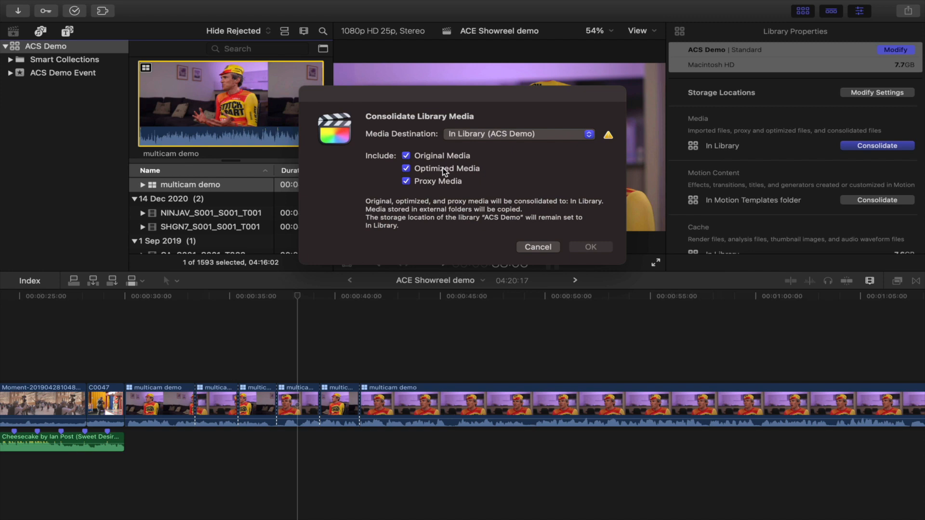
click(538, 247)
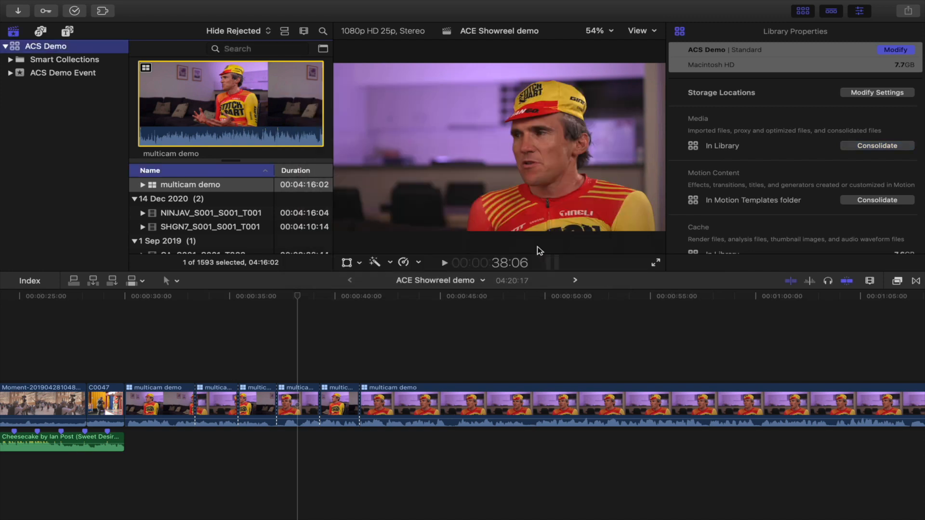
Step: Append the 127 sunset clip to the end of the ACE Showreel demo timeline, acknowledging the HDR notice
scroll(210, 231, down, 10)
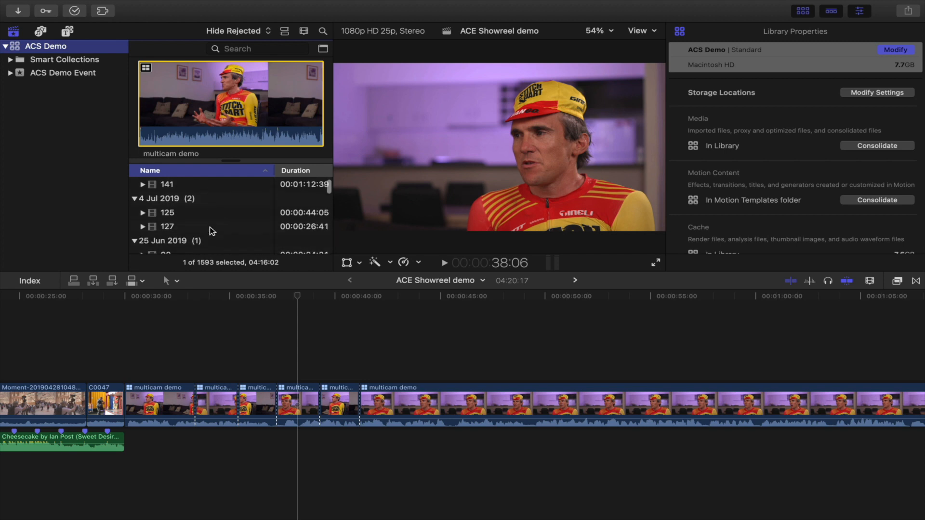
click(173, 211)
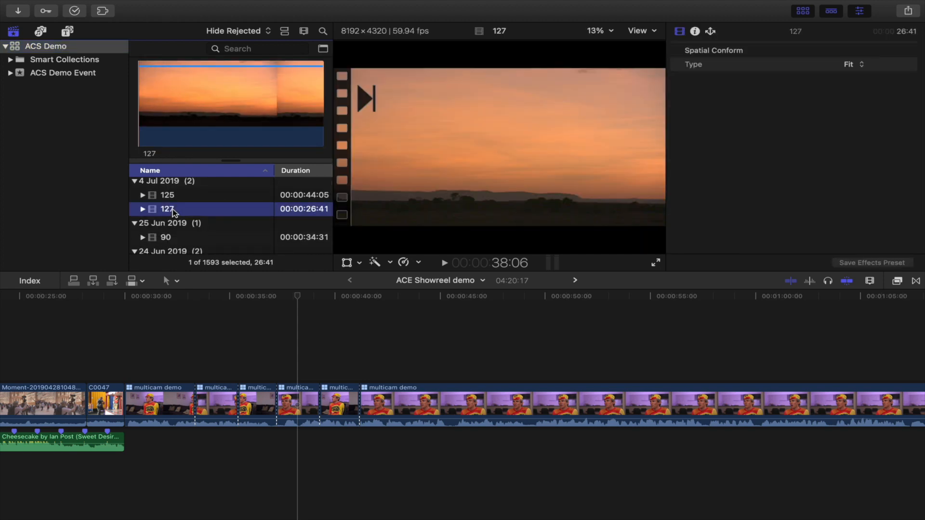
key(e)
scroll(334, 193, down, 1)
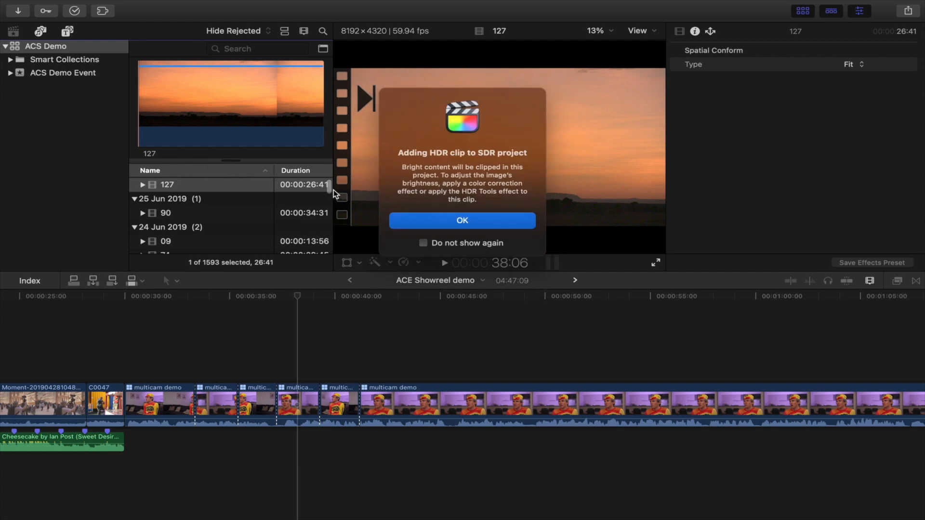
click(424, 228)
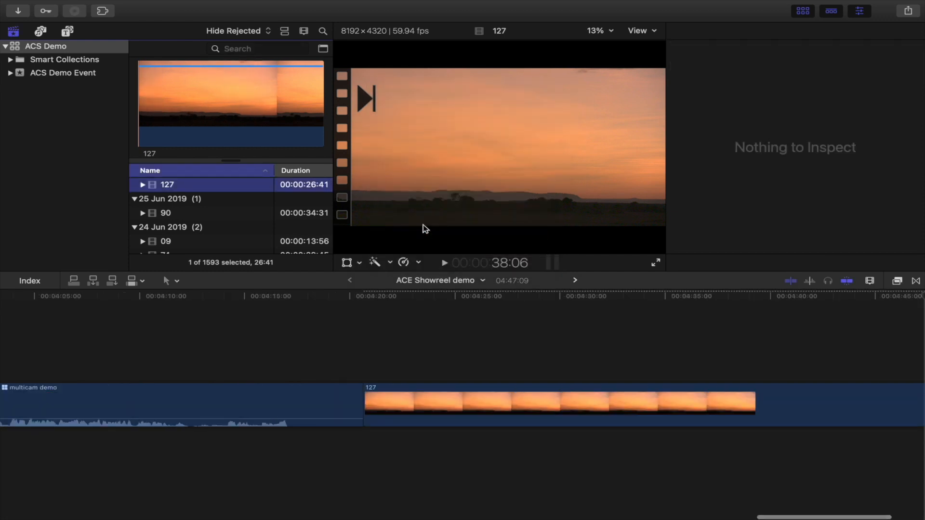
click(518, 329)
Step: Open the Background Tasks window and expand the Rendering task, then close it
key(super+6)
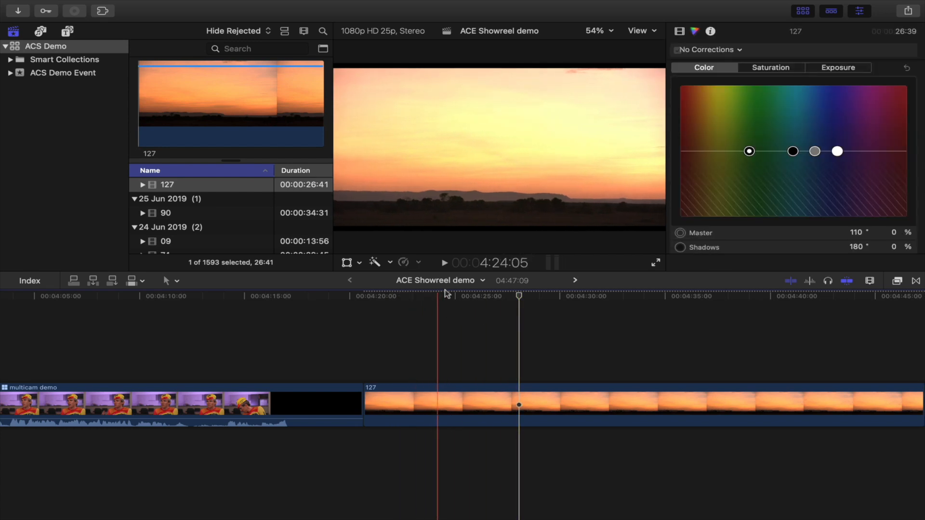
click(77, 12)
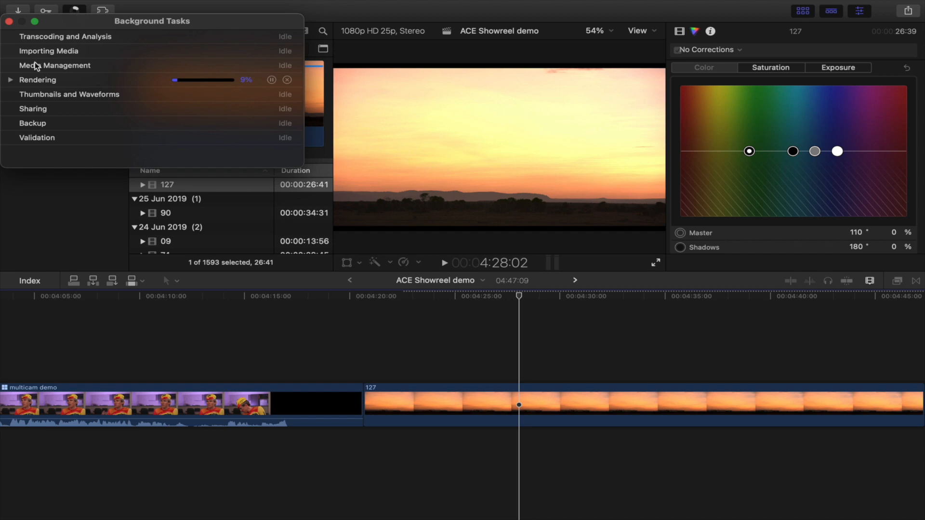
click(10, 80)
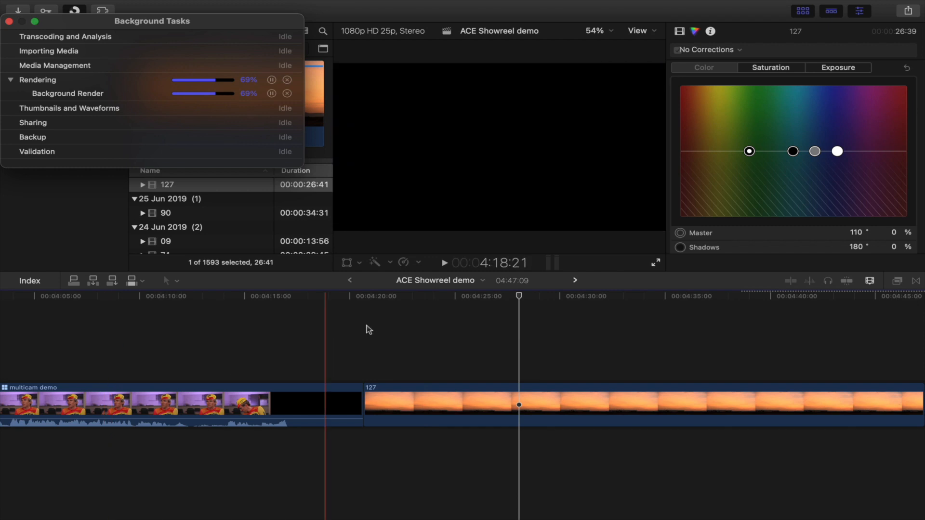
click(9, 22)
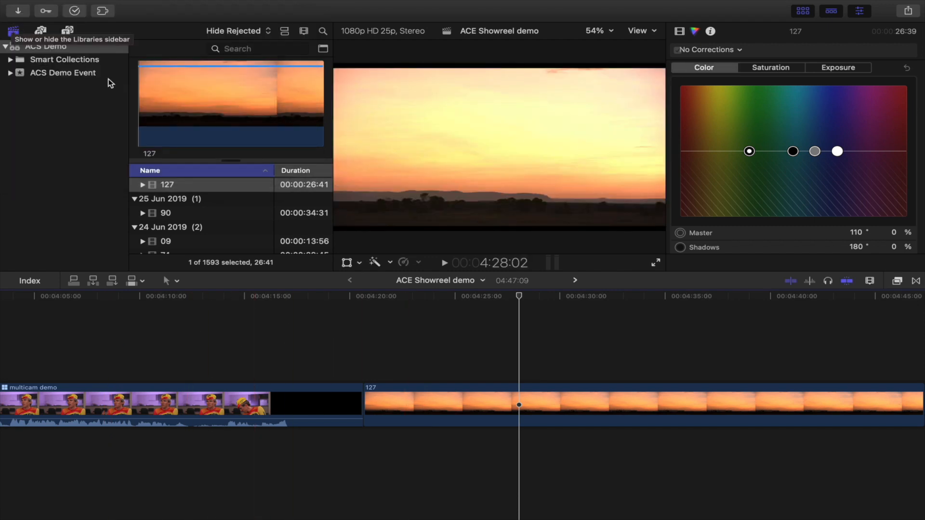
Step: Open the ACS Demo library's storage location settings and review the Media and Motion Content location options
click(181, 144)
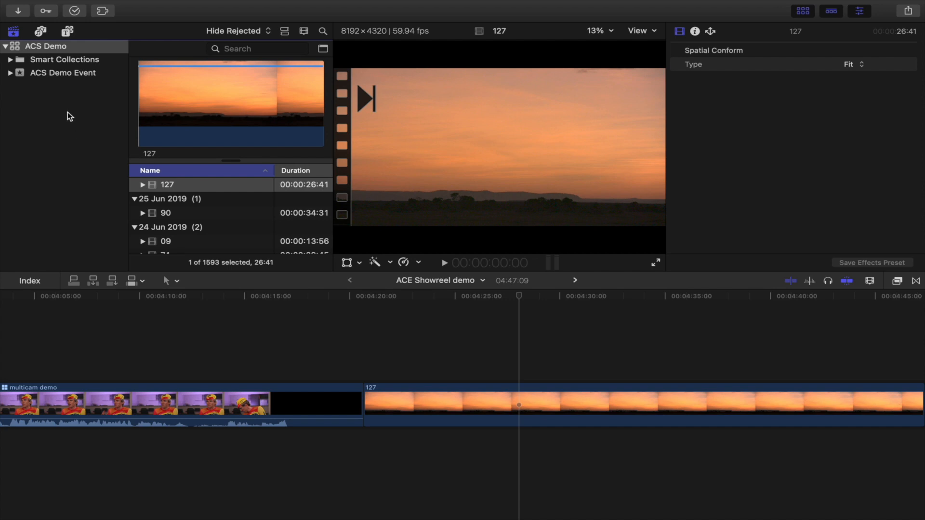
click(13, 48)
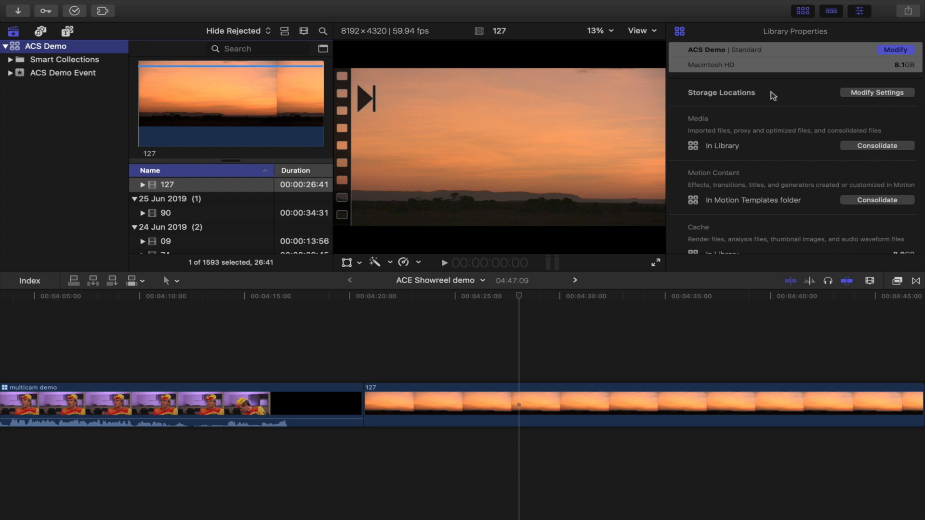
click(866, 92)
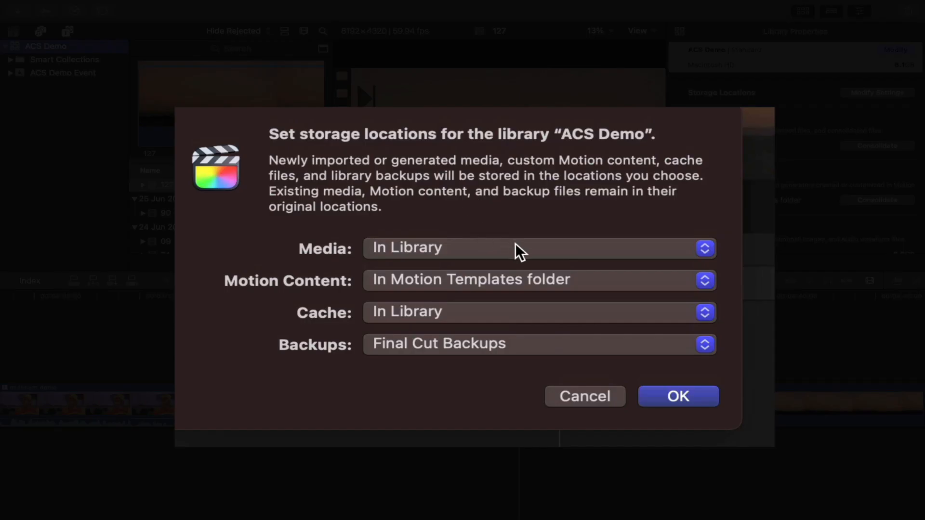
click(515, 243)
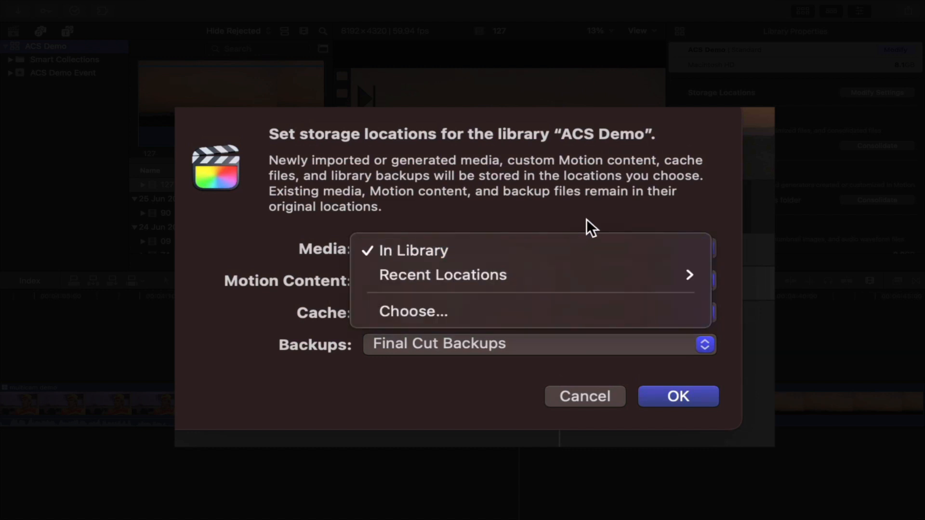
click(588, 220)
click(575, 248)
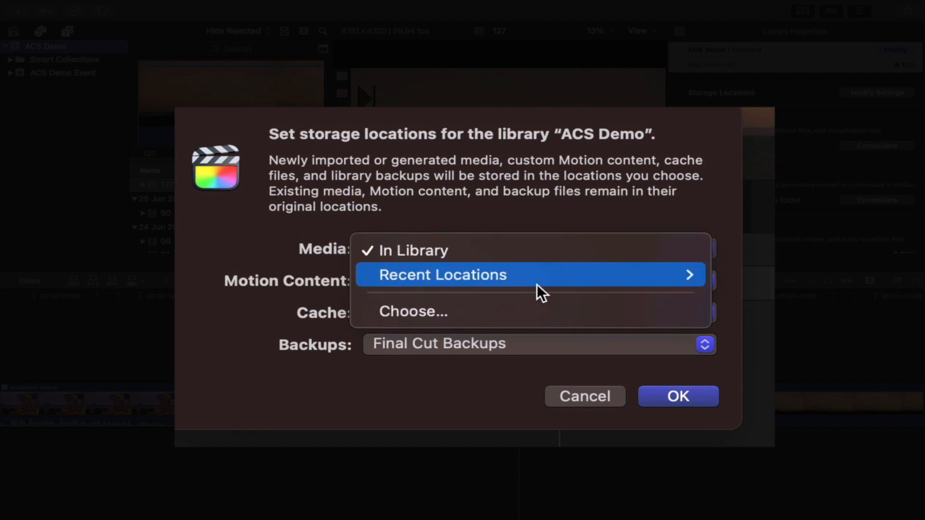
click(516, 201)
click(574, 279)
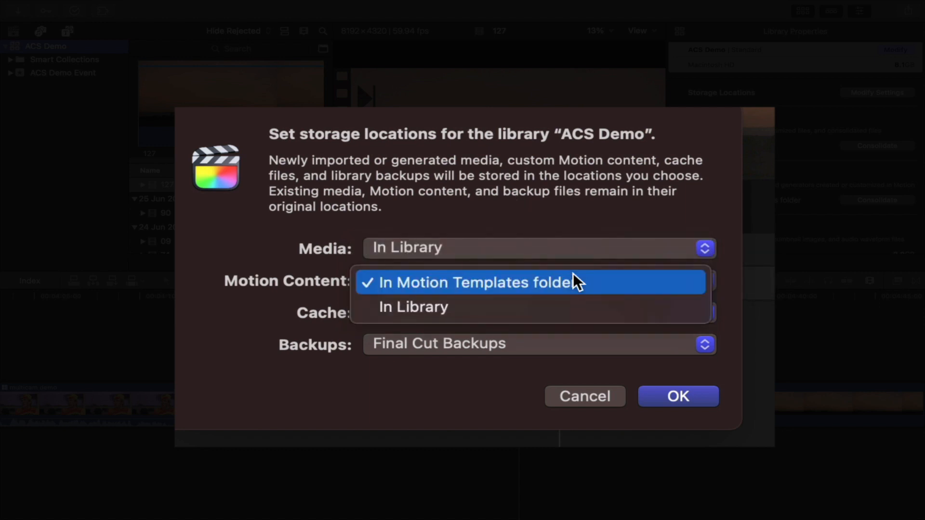
click(566, 206)
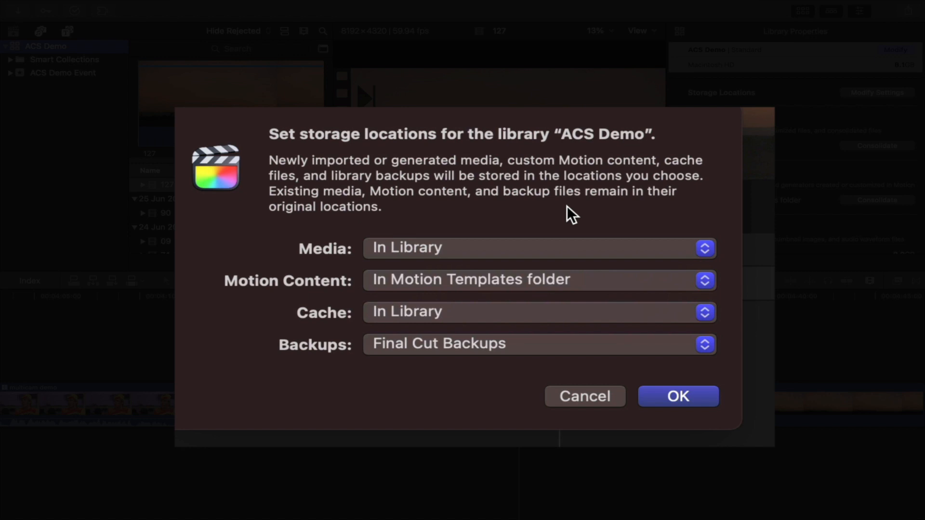
Step: Try setting Motion Content and Cache storage to In Library, then cancel the storage location changes
click(564, 282)
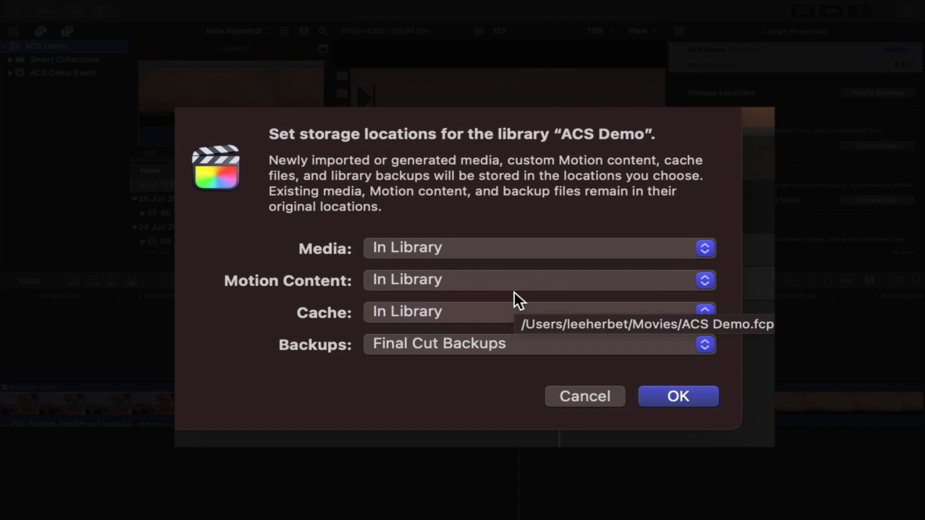
click(456, 282)
click(496, 284)
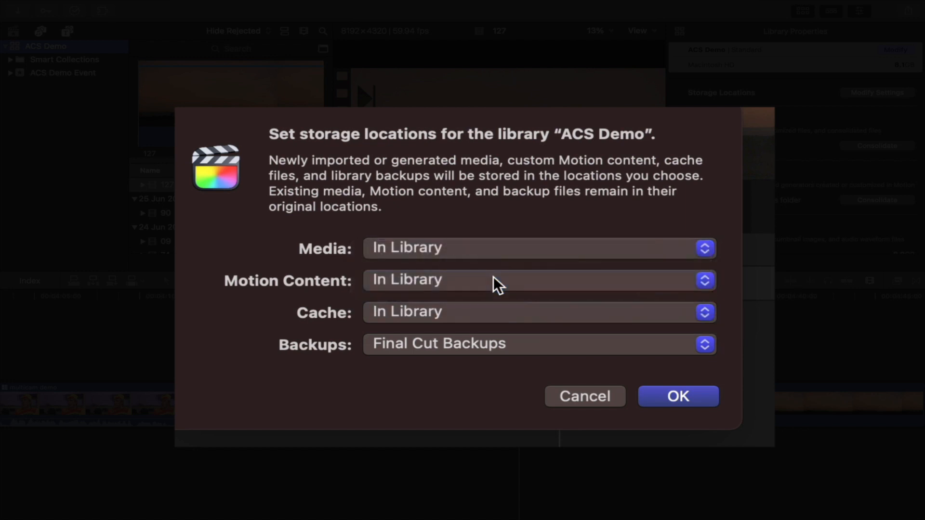
click(491, 314)
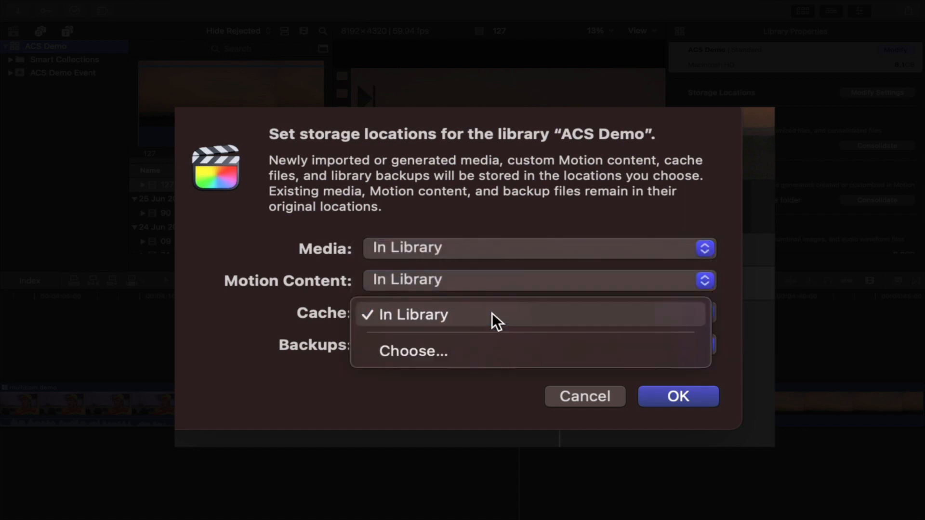
click(492, 314)
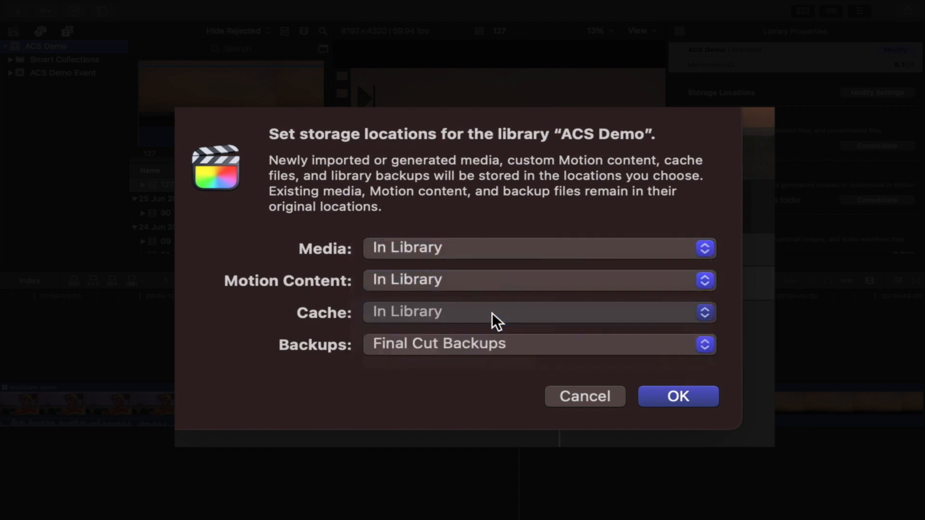
click(545, 344)
click(279, 374)
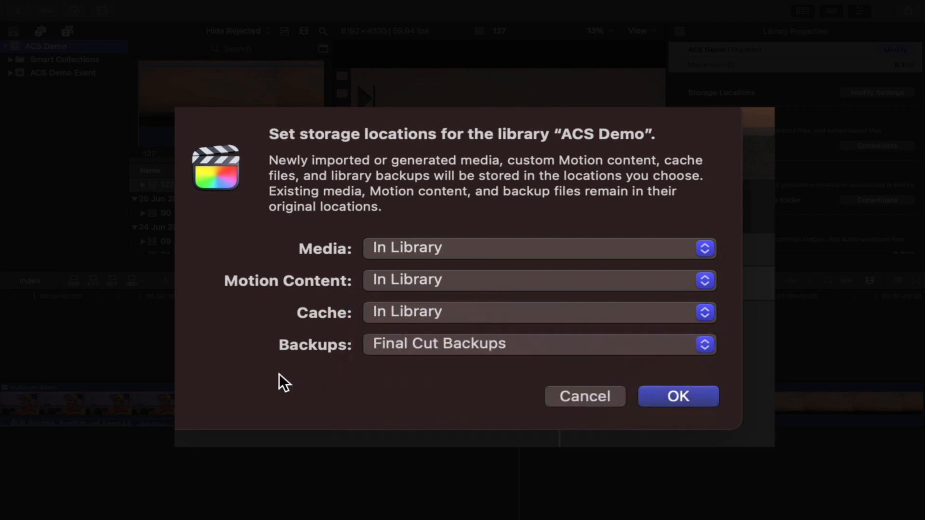
click(484, 282)
click(477, 265)
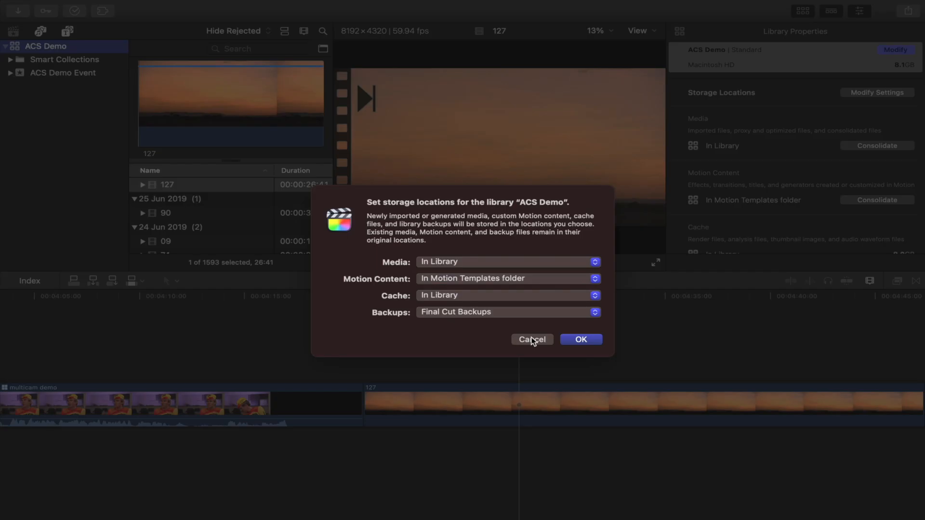
click(532, 340)
Step: Review the ACS Demo library's properties, scrolling to the storage used for media and motion content
key(super+6)
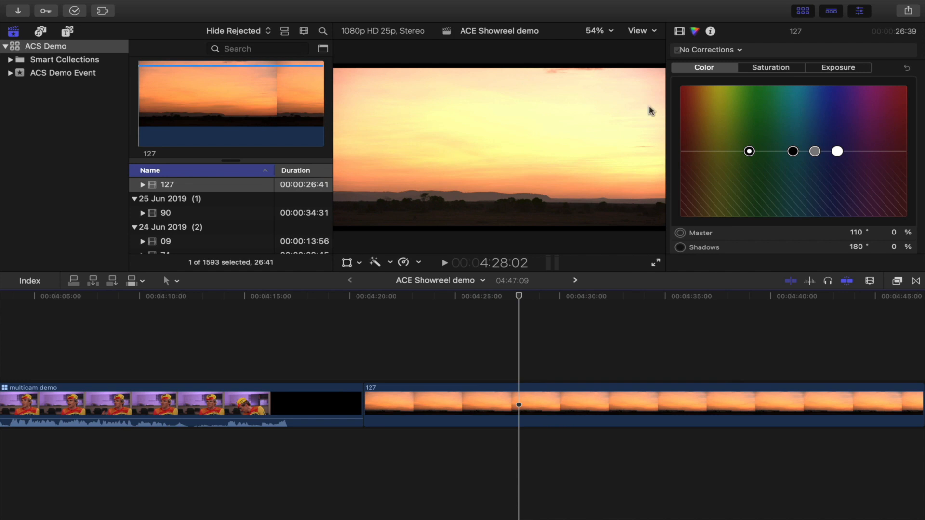
click(14, 46)
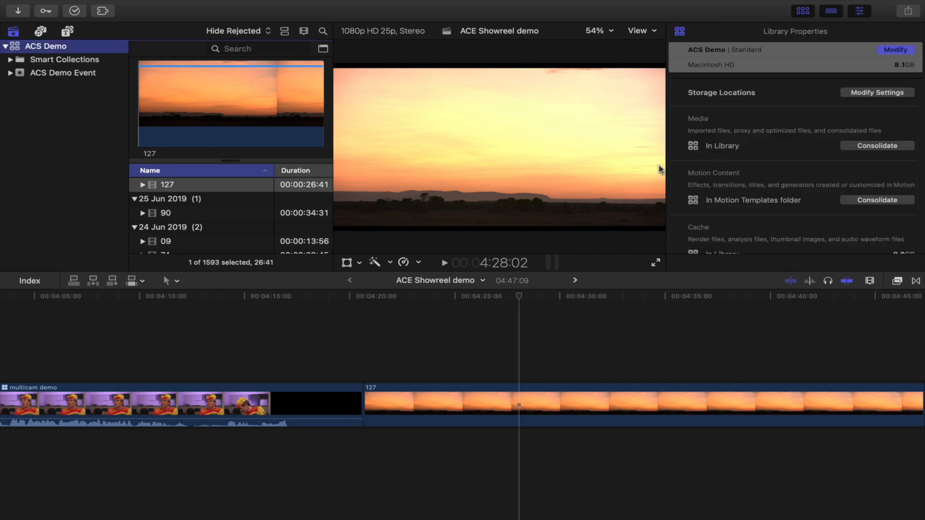
scroll(780, 194, down, 5)
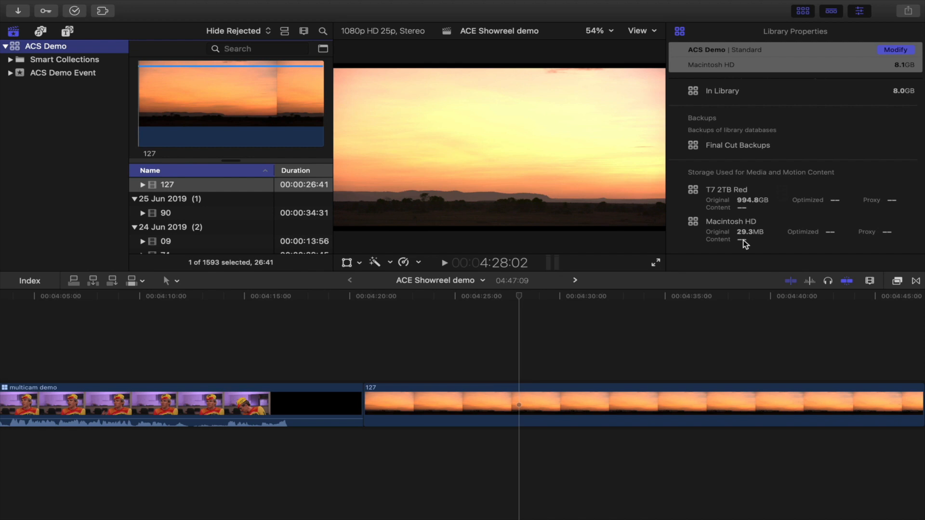
click(550, 355)
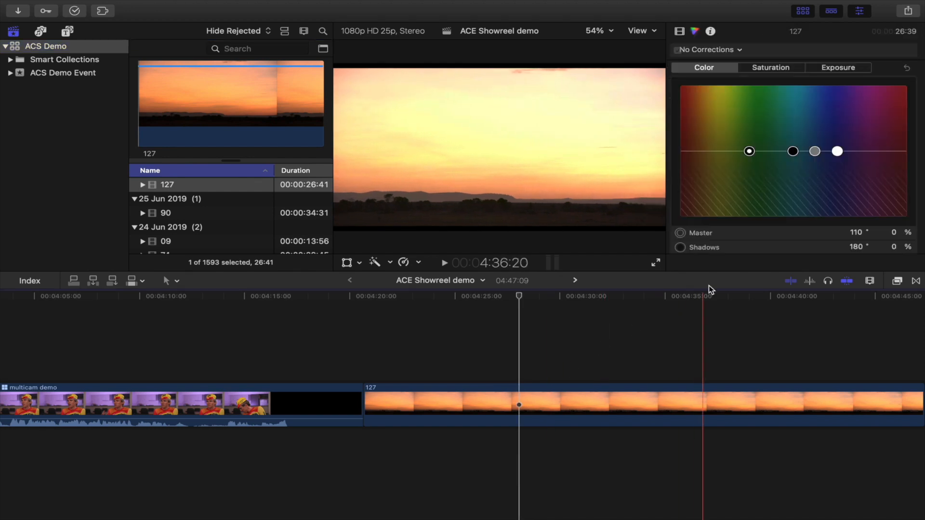
click(18, 48)
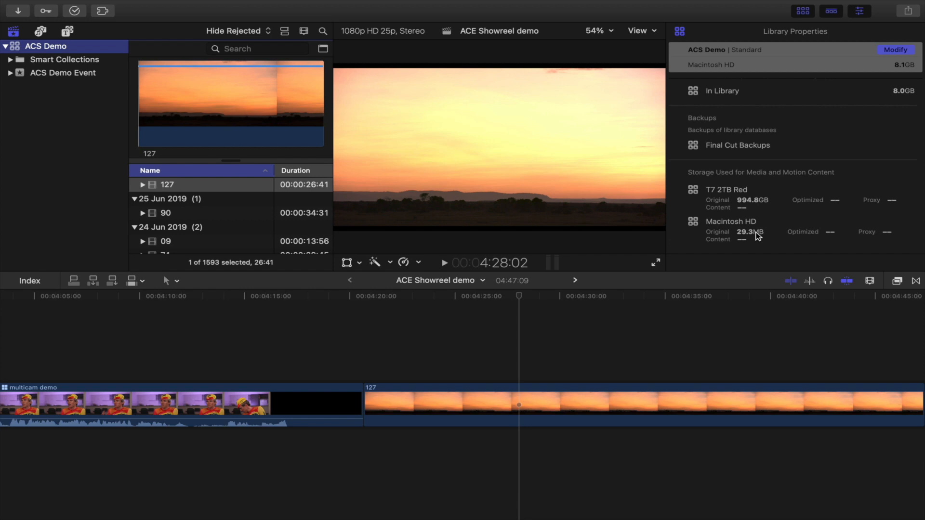
click(208, 144)
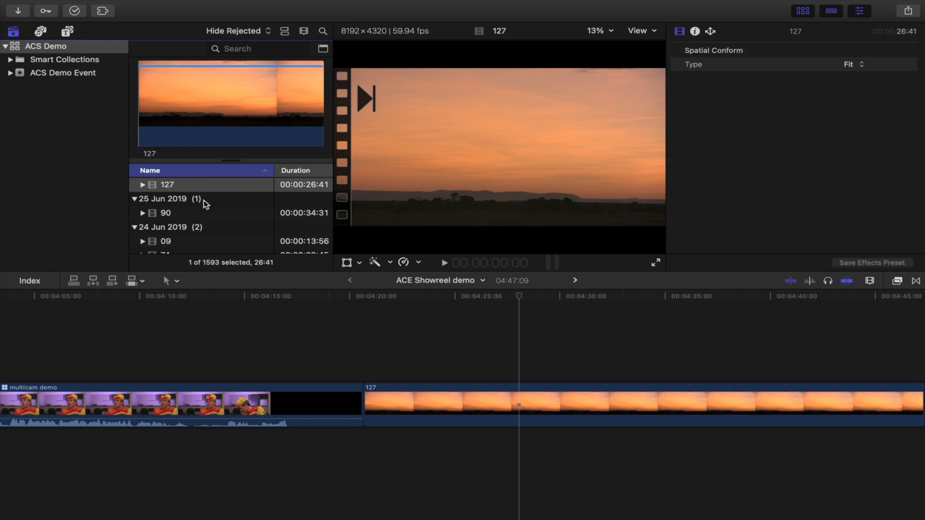
Step: Create a new library named Just the timeline mam in the Movies folder
click(102, 4)
mouse_move(135, 26)
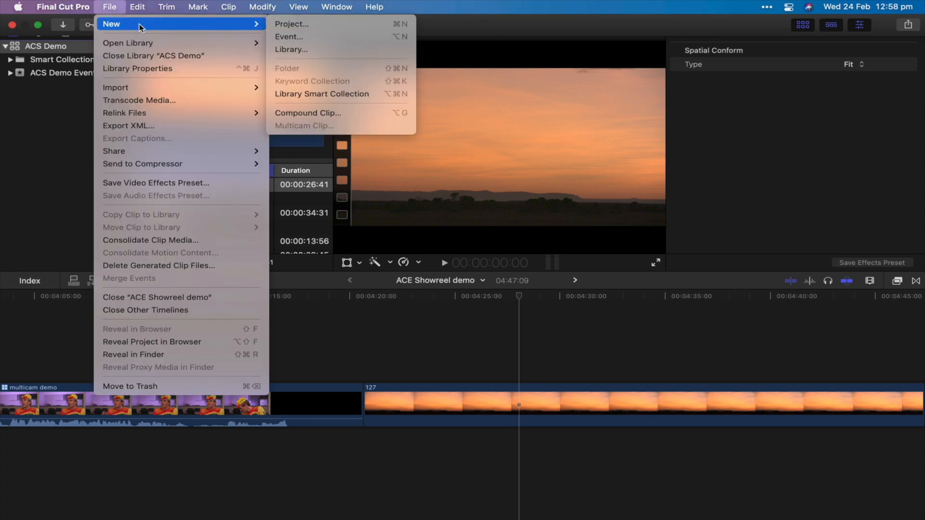
click(300, 49)
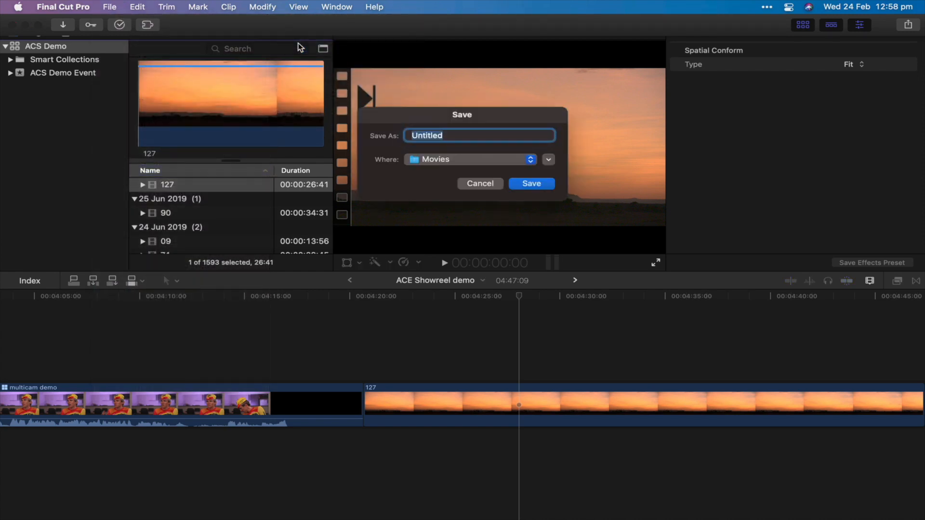
text(Just the timeline mam)
key(Return)
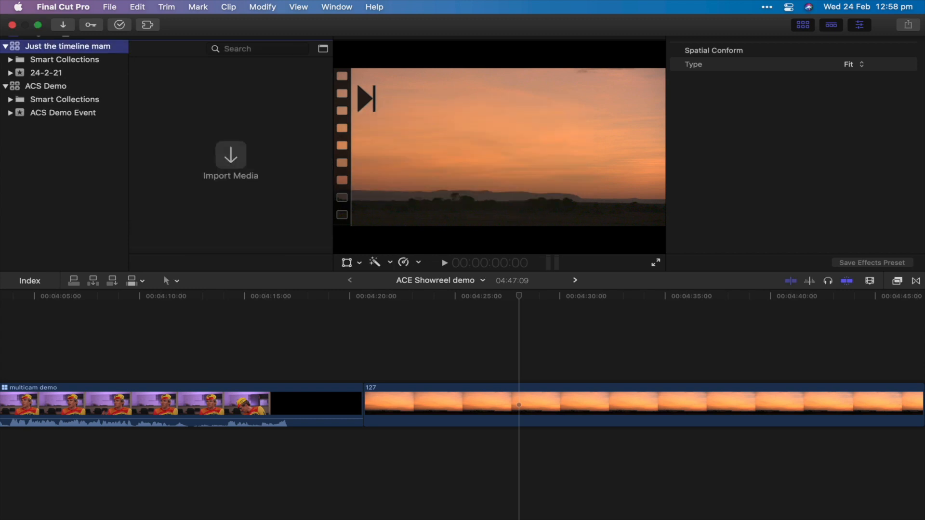
Step: Drag the ACE Showreel demo project from the ACS Demo library into the new library's 24-2-21 event
click(48, 86)
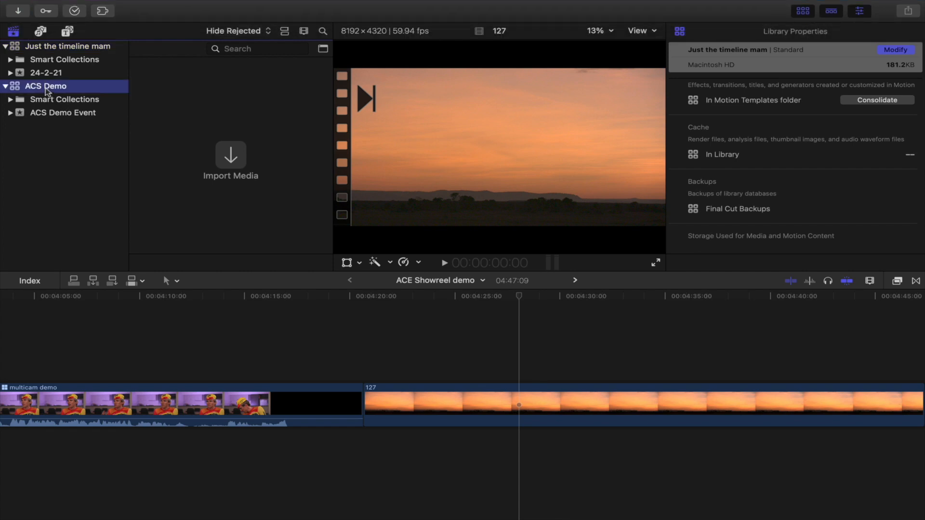
click(116, 337)
key(shift+z)
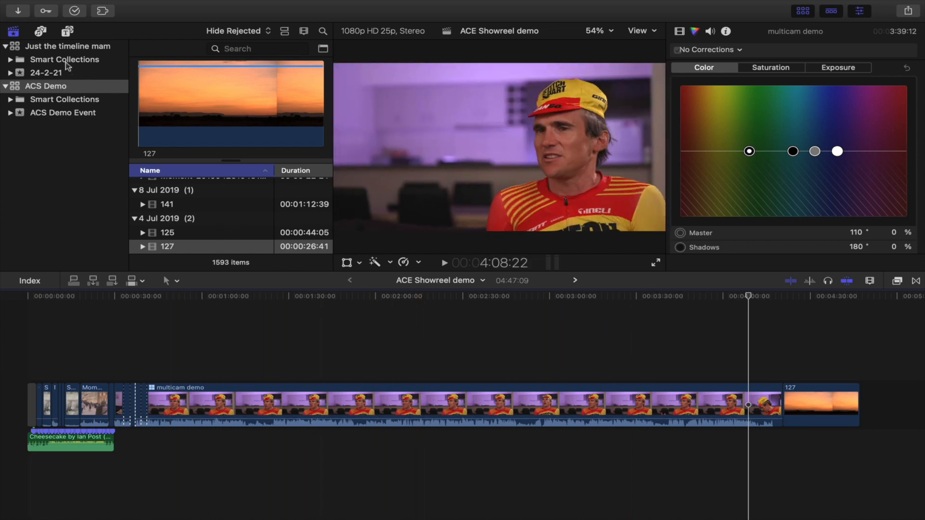
scroll(159, 193, up, 15)
click(165, 198)
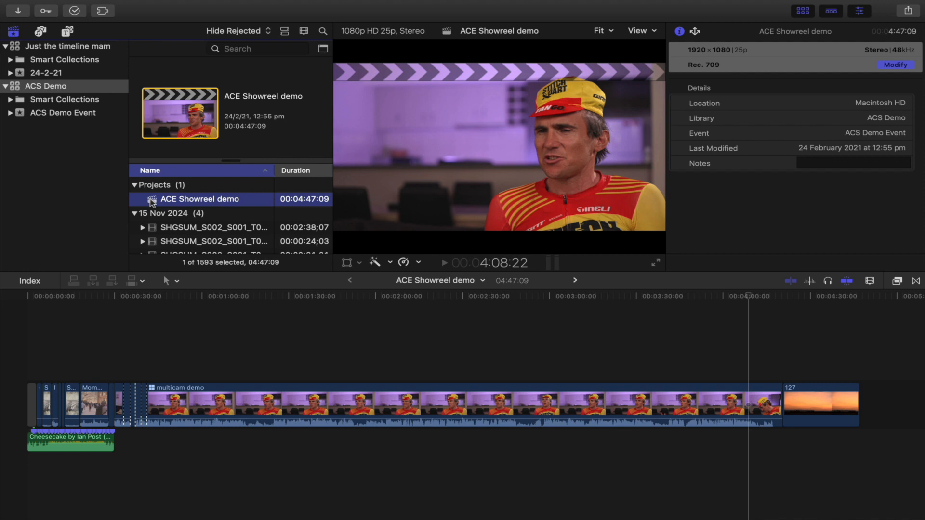
drag(152, 201, 50, 71)
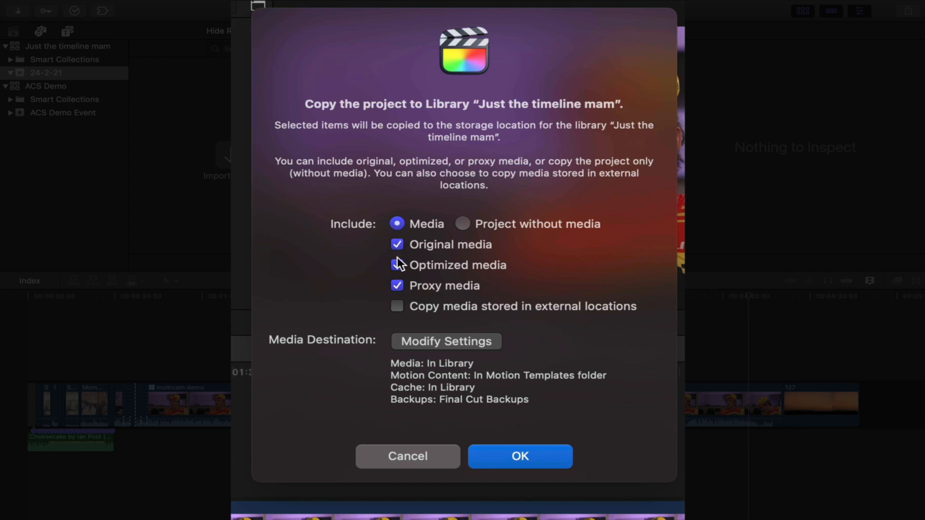
Step: Copy the project with media including external locations, set Motion Content to In Library, and transcode missing optimized and proxy media
click(398, 306)
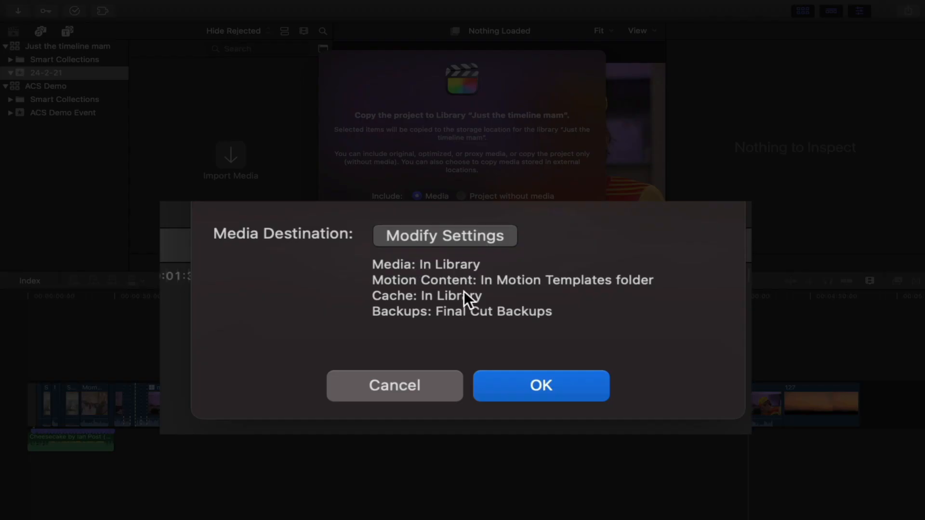
click(456, 284)
click(458, 220)
click(458, 237)
click(571, 281)
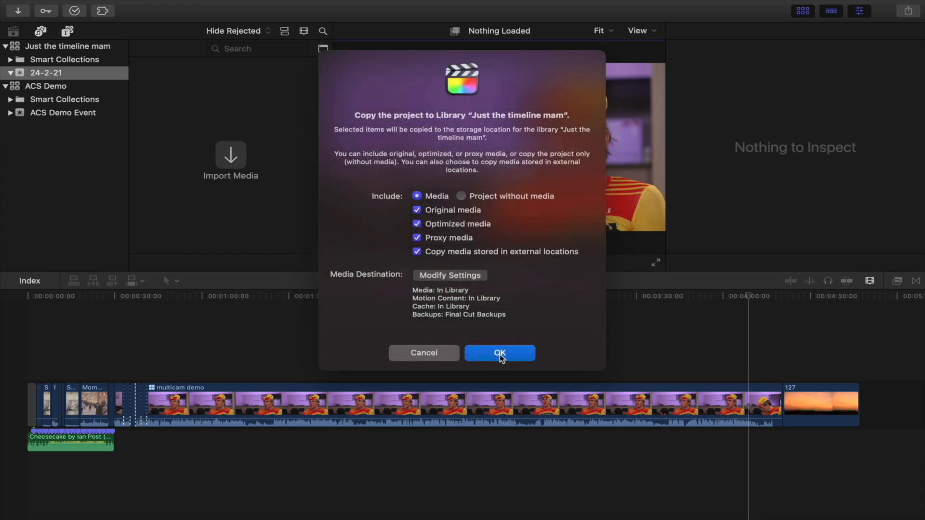
click(499, 353)
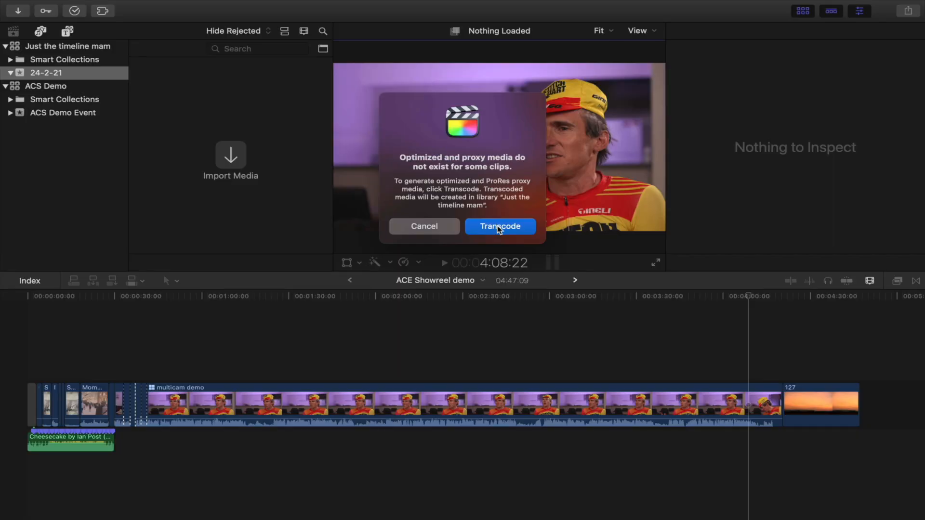
click(497, 225)
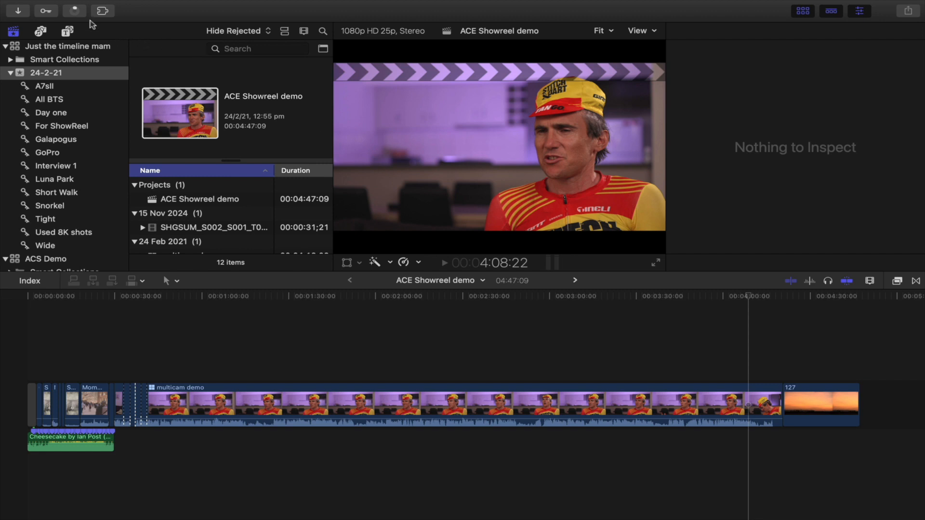
Step: Monitor transcoding and media management progress in Background Tasks, close it, and expand the new library's Smart Collections
click(77, 11)
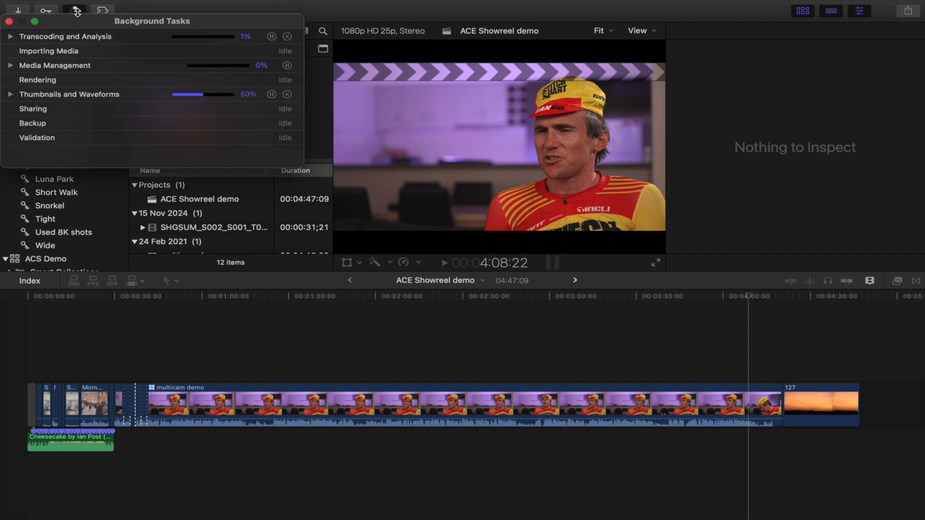
click(10, 36)
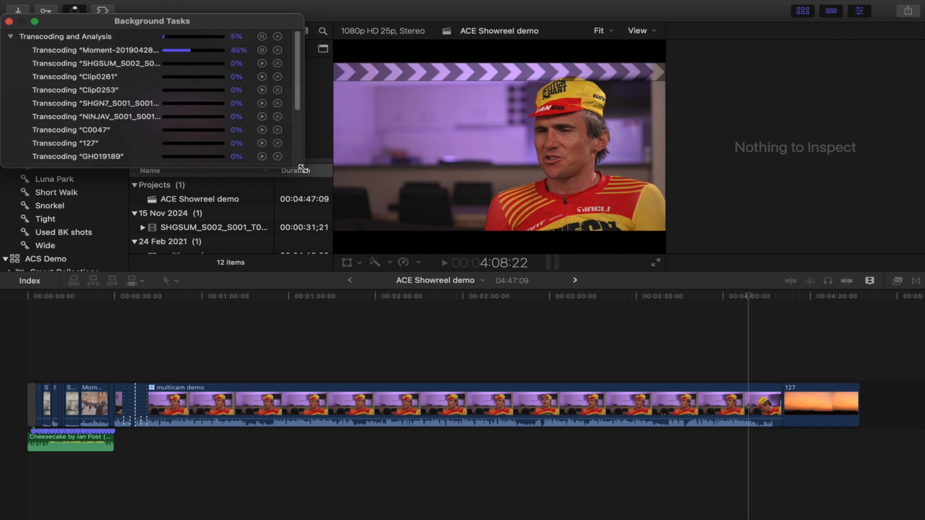
drag(304, 167, 398, 322)
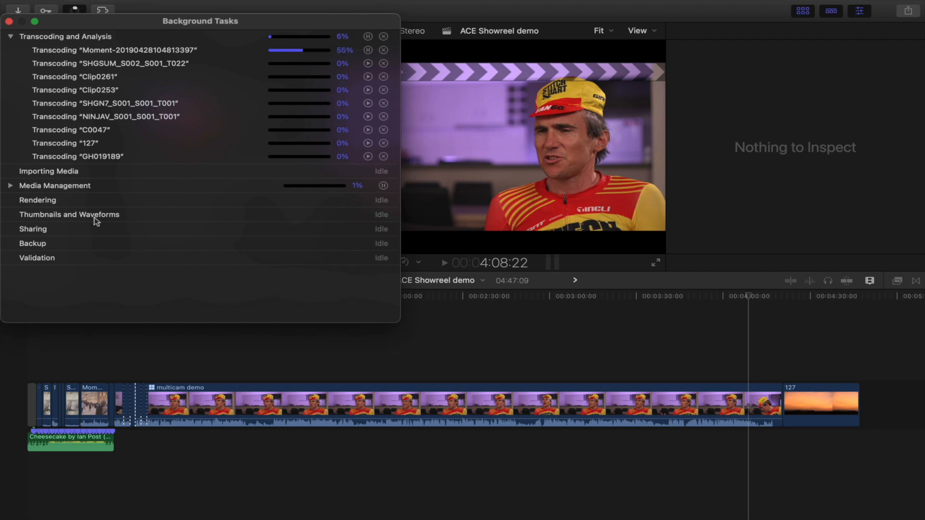
click(10, 185)
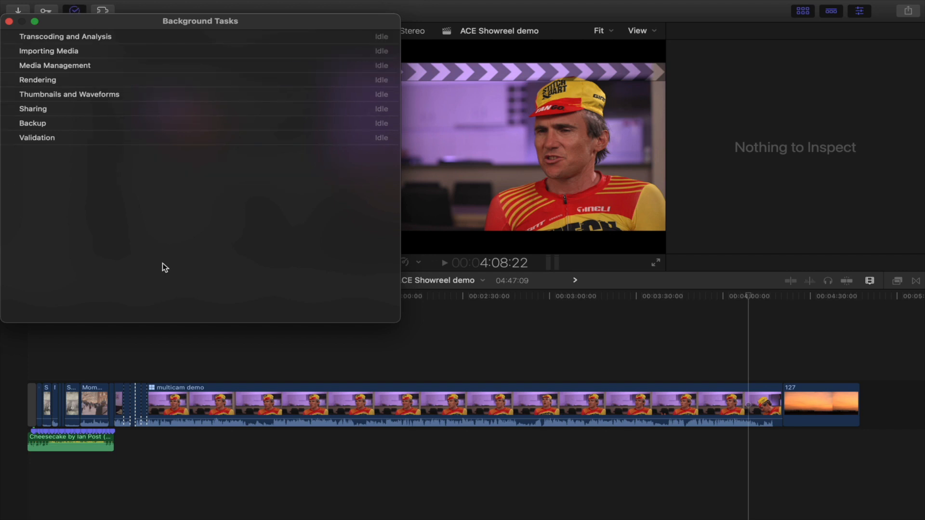
click(10, 21)
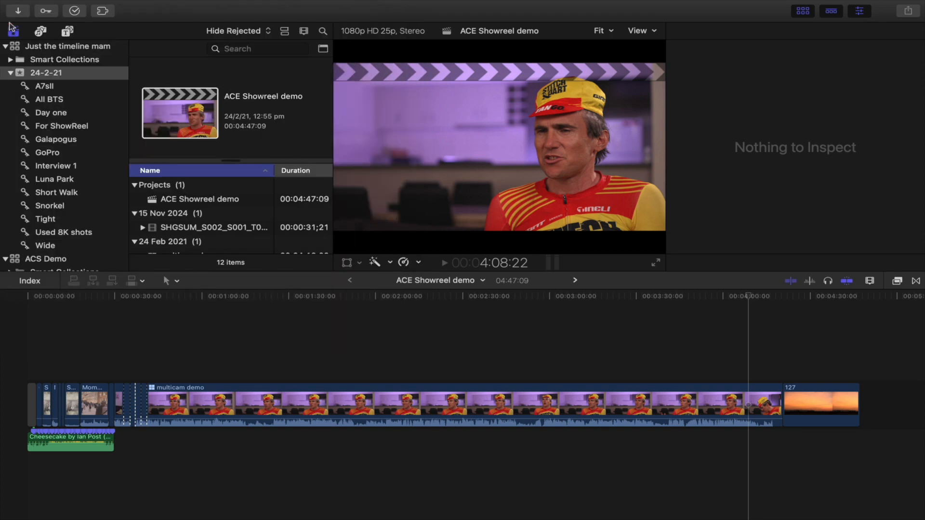
click(10, 61)
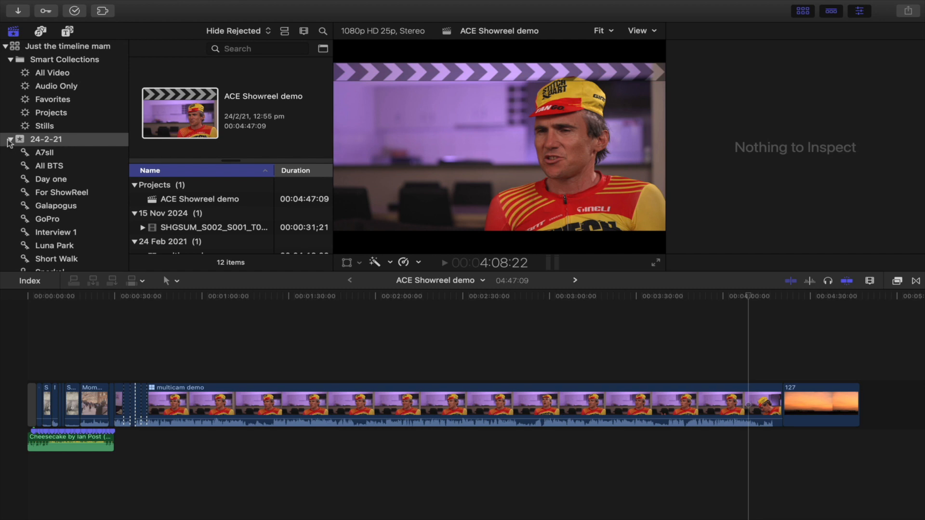
Step: Collapse the new library and review its Library Properties, including media storage locations and usage
click(6, 47)
key(Return)
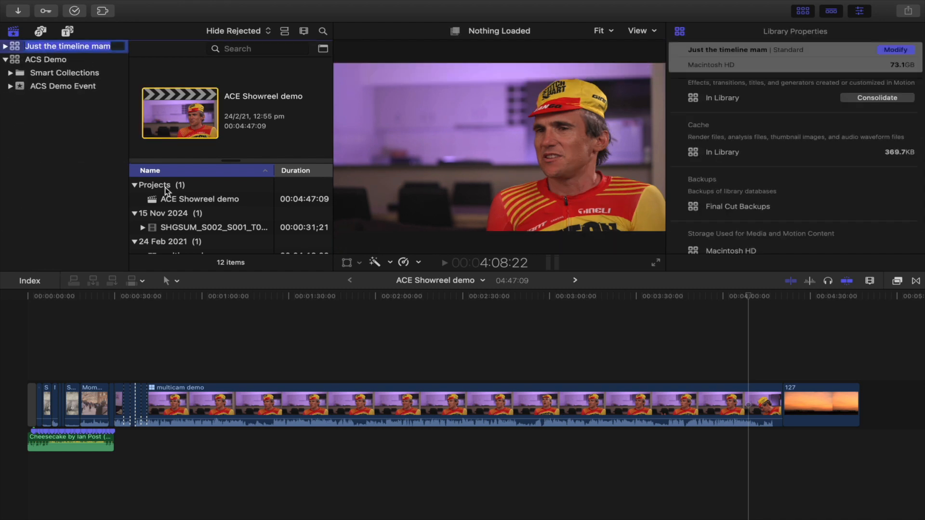
click(13, 48)
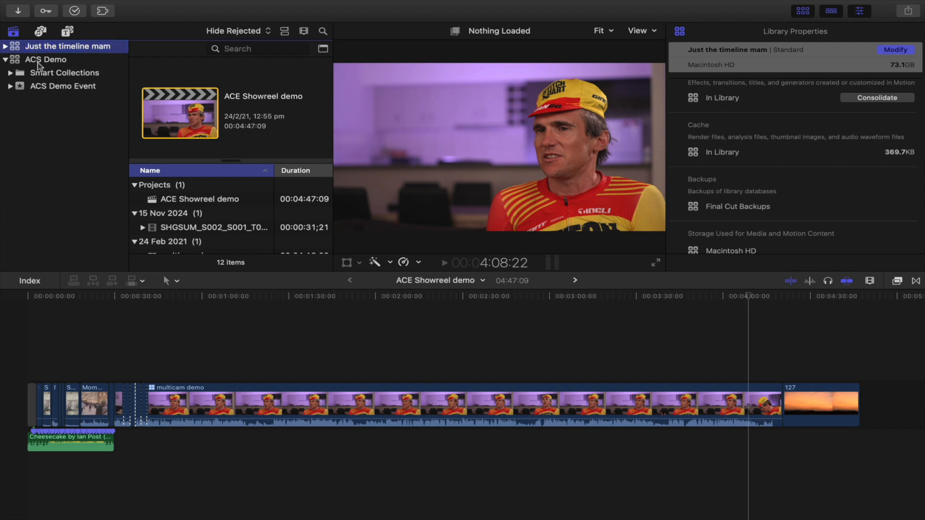
scroll(725, 152, down, 3)
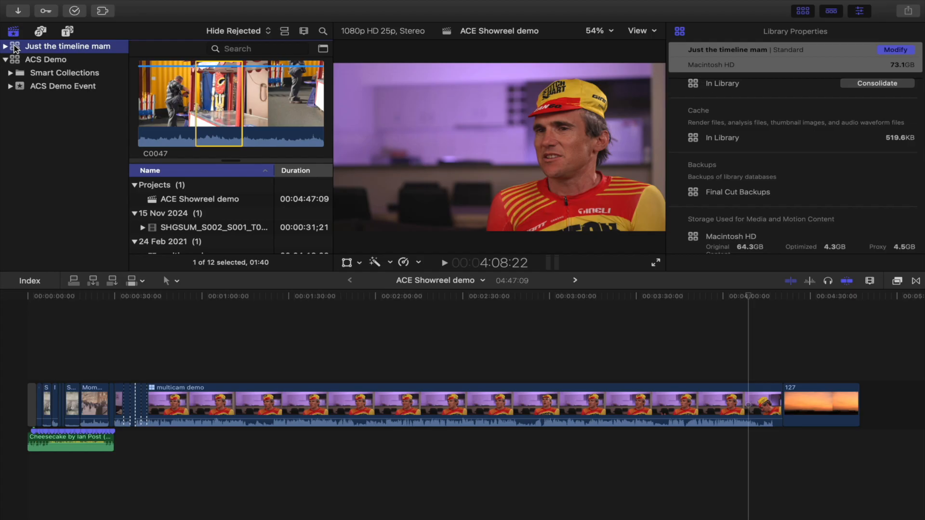
Step: Alternate between the timeline clip, a browser clip and the new library to compare their inspector information
click(202, 328)
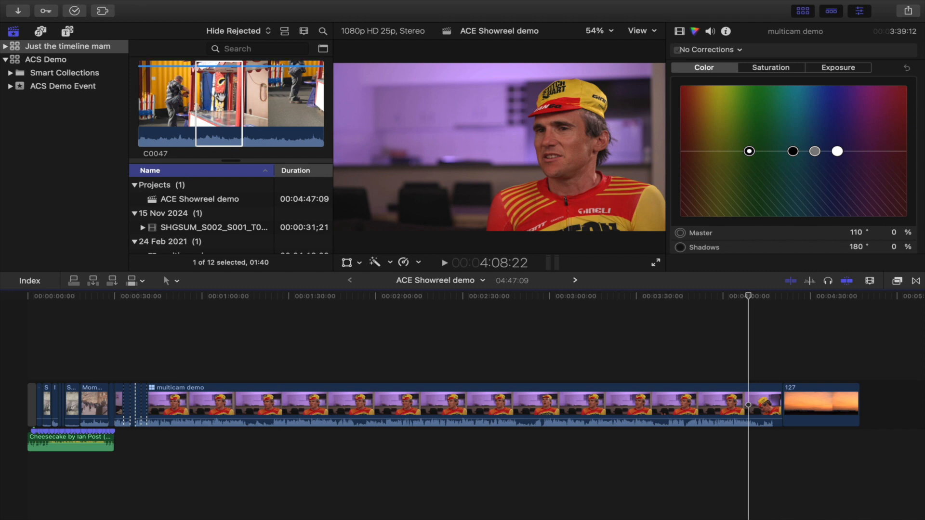
click(219, 97)
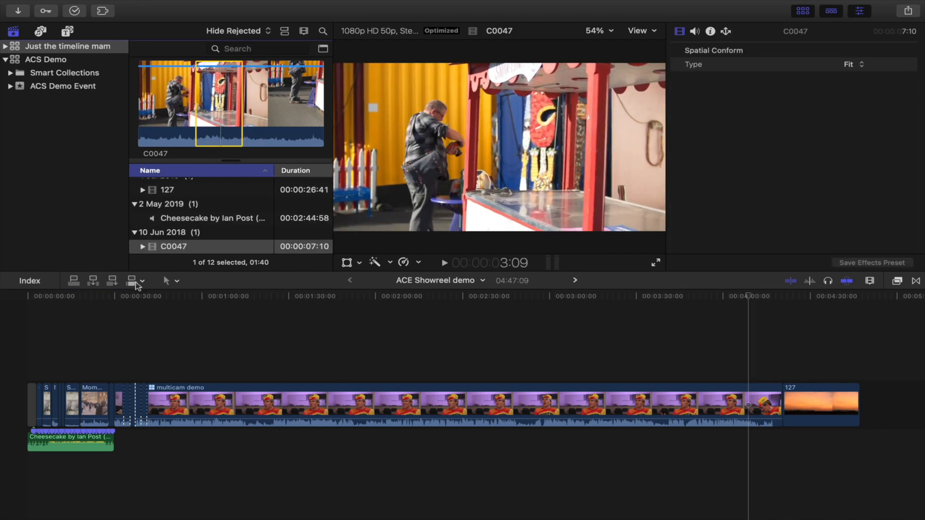
click(108, 328)
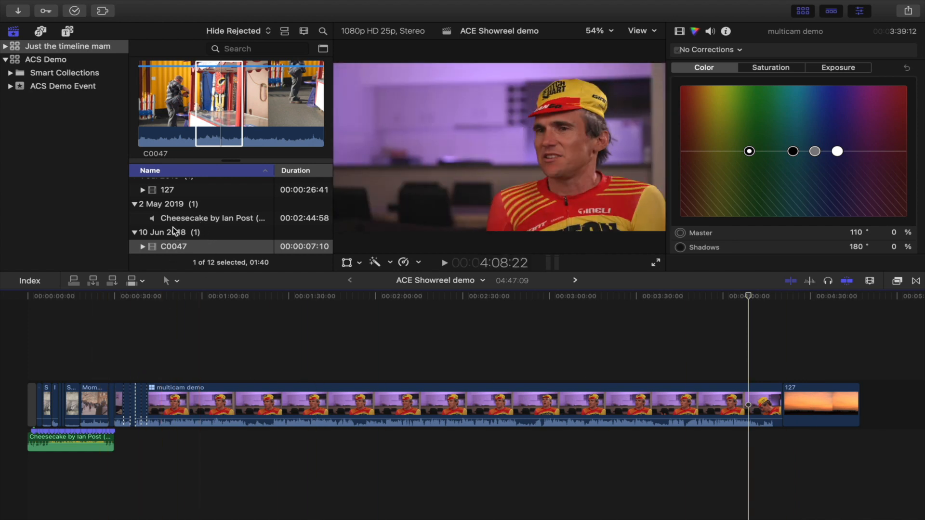
click(15, 49)
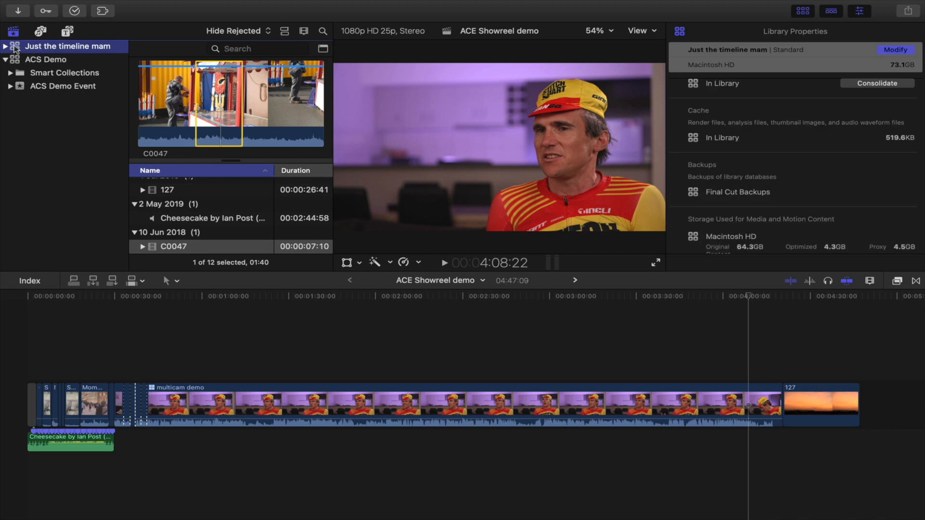
scroll(809, 198, down, 2)
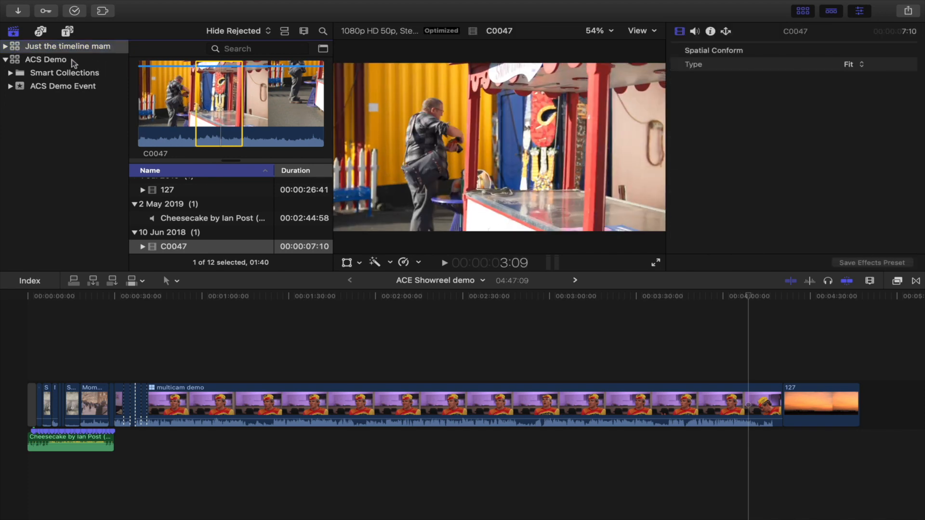
click(18, 48)
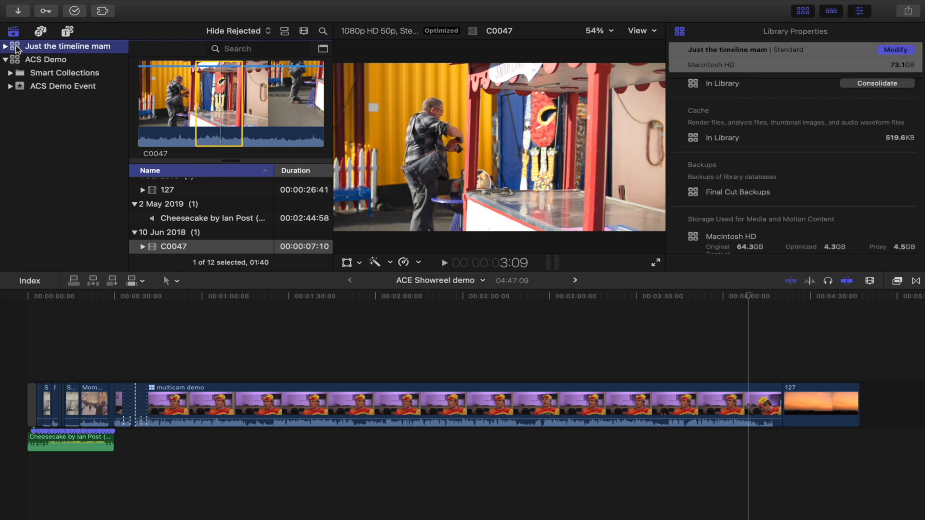
scroll(211, 198, down, 5)
scroll(211, 199, up, 5)
click(180, 371)
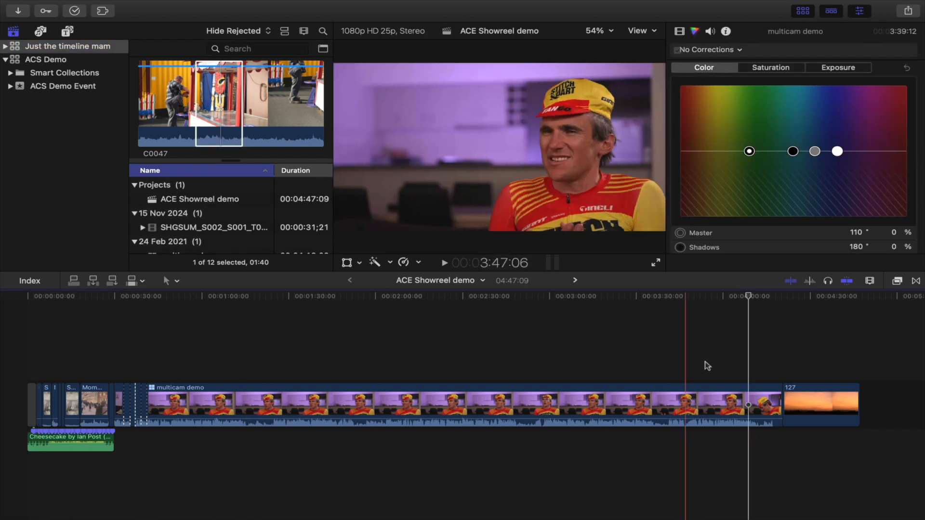
click(18, 48)
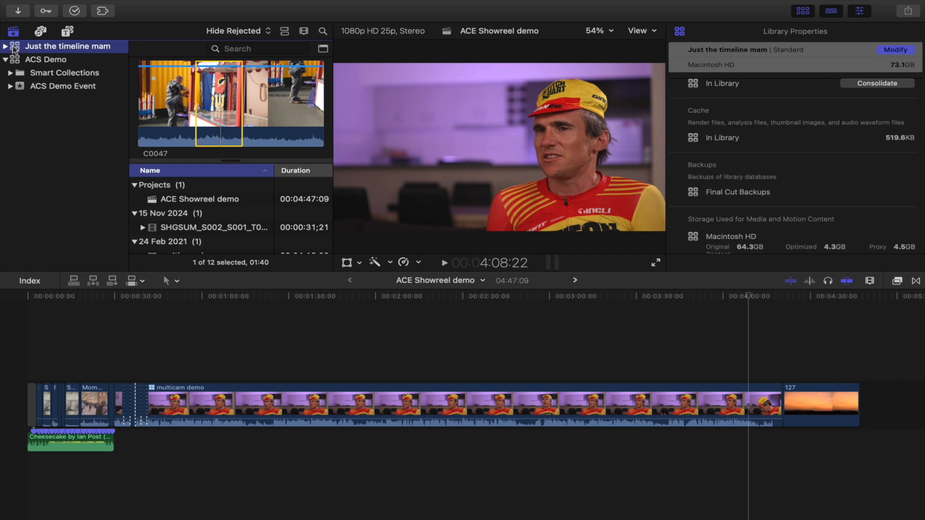